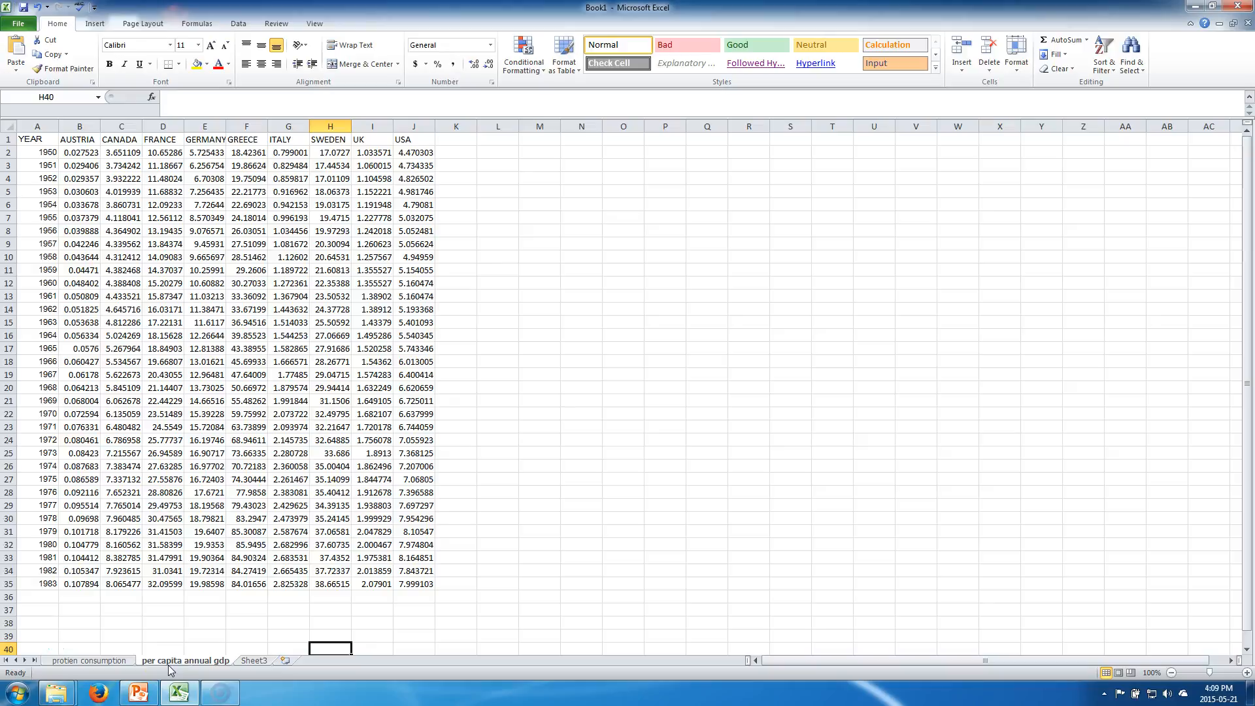
# Step: Insert a basic 2-D line chart from the full table A1:J35, including the YEAR column
pyautogui.click(307, 333)
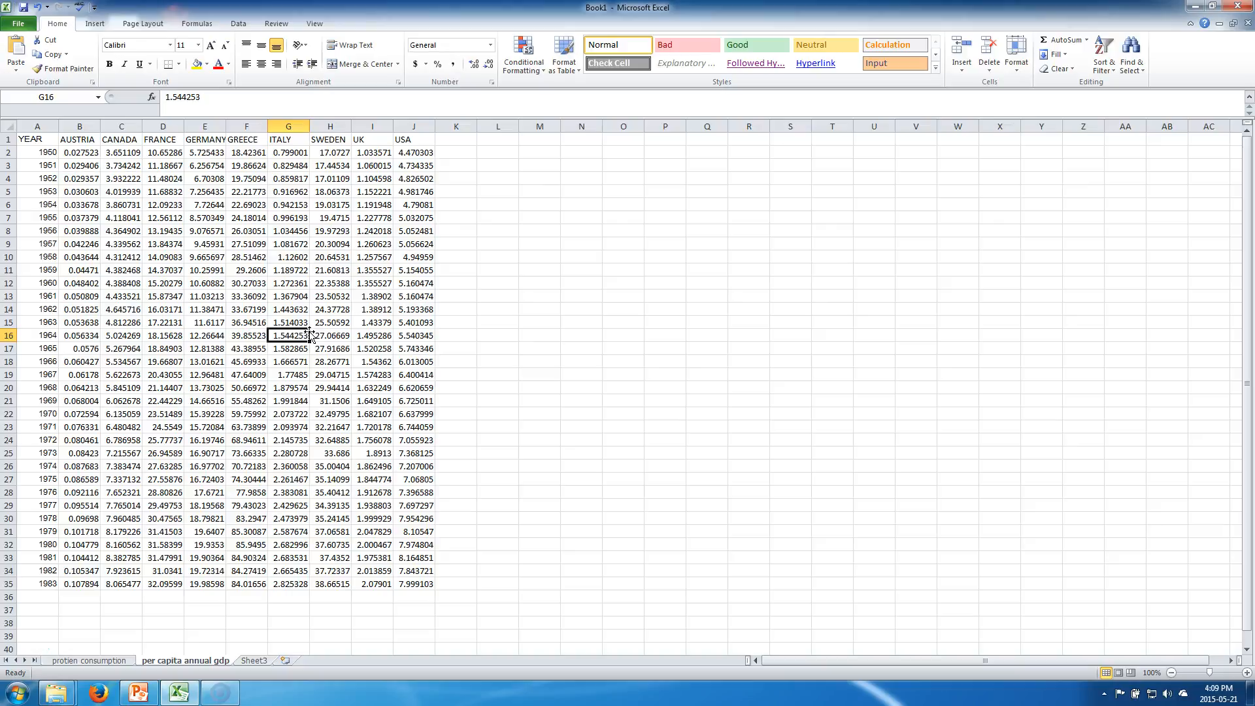
pyautogui.press('Up')
pyautogui.press('Up')
pyautogui.press('Up')
pyautogui.press('Up')
pyautogui.press('Up')
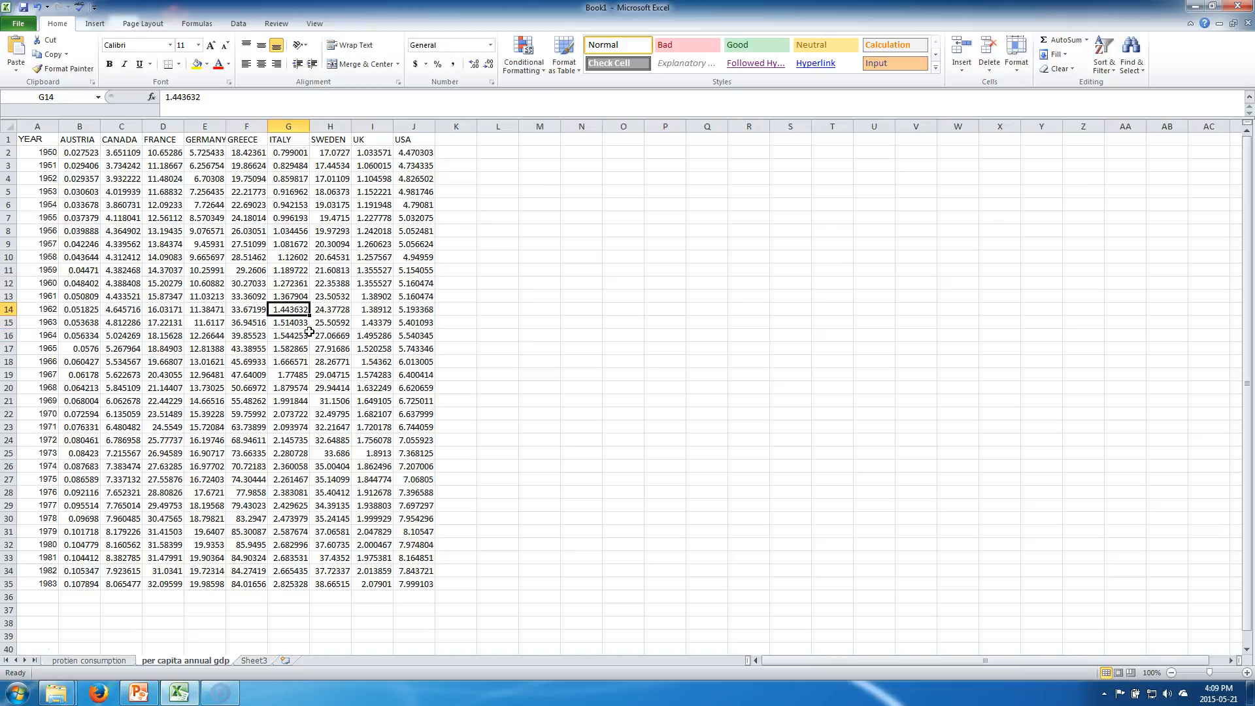
pyautogui.press('Left')
pyautogui.press('Left')
pyautogui.press('Left')
pyautogui.press('Left')
pyautogui.press('Left')
pyautogui.press('Left')
pyautogui.press('Up')
pyautogui.press('Up')
pyautogui.press('Up')
pyautogui.press('Up')
pyautogui.press('Up')
pyautogui.press('Up')
pyautogui.press('Up')
pyautogui.press('Up')
pyautogui.press('Up')
pyautogui.press('Up')
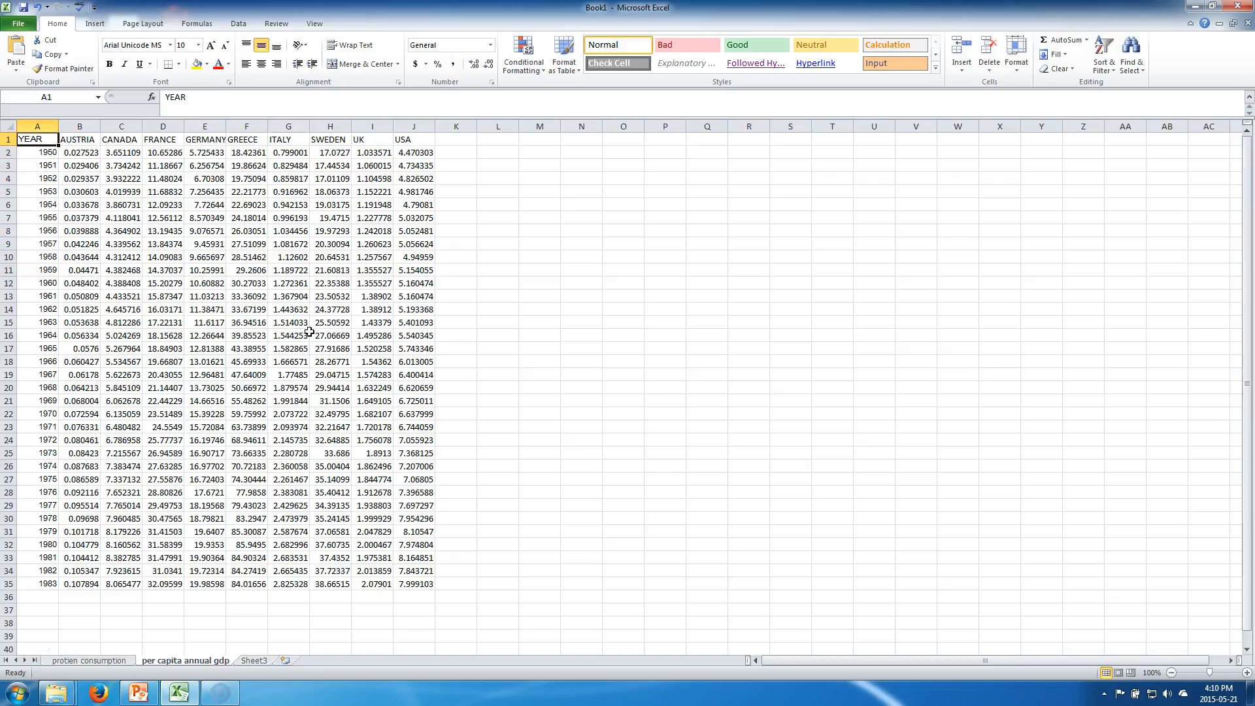
pyautogui.hotkey('shift', 'Right')
pyautogui.hotkey('shift', 'Right')
pyautogui.hotkey('shift', 'Right')
pyautogui.hotkey('shift', 'Right')
pyautogui.hotkey('shift', 'Right')
pyautogui.hotkey('shift', 'Right')
pyautogui.hotkey('shift', 'Right')
pyautogui.hotkey('shift', 'Right')
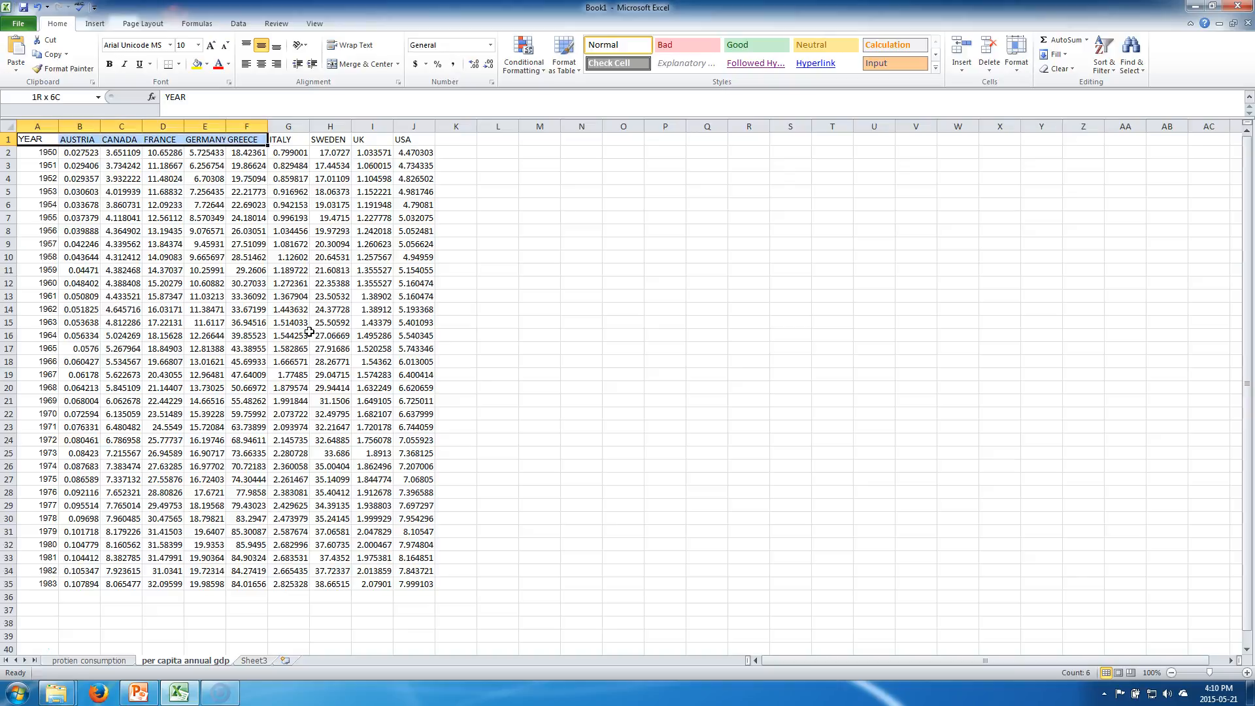
pyautogui.hotkey('shift', 'Right')
pyautogui.hotkey('shift', 'Down')
pyautogui.hotkey('shift', 'Down')
pyautogui.hotkey('shift', 'Down')
pyautogui.hotkey('shift', 'Down')
pyautogui.hotkey('shift', 'Down')
pyautogui.hotkey('shift', 'Down')
pyautogui.hotkey('shift', 'Down')
pyautogui.hotkey('shift', 'Down')
pyautogui.hotkey('shift', 'Down')
pyautogui.hotkey('shift', 'Down')
pyautogui.hotkey('shift', 'Down')
pyautogui.hotkey('shift', 'Down')
pyautogui.hotkey('shift', 'Down')
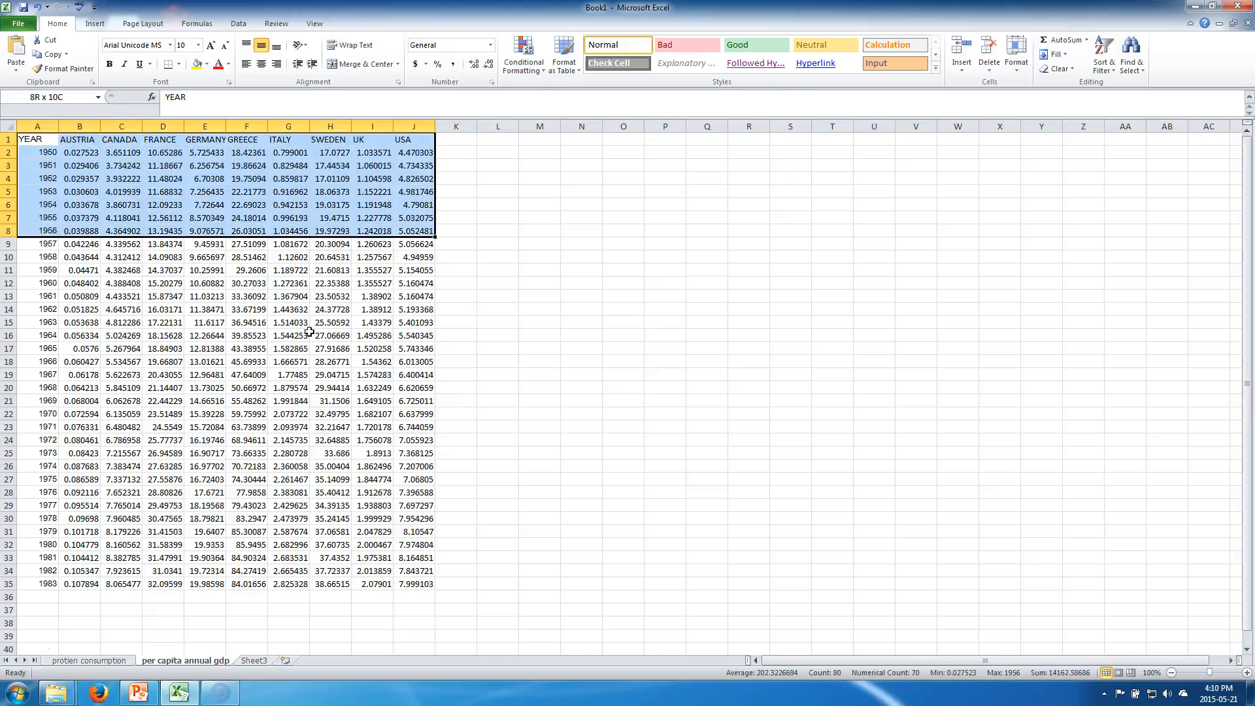
pyautogui.hotkey('shift', 'Down')
pyautogui.hotkey('shift', 'Down')
pyautogui.hotkey('shift', 'Down')
pyautogui.hotkey('shift', 'Down')
pyautogui.hotkey('shift', 'Down')
pyautogui.hotkey('shift', 'Down')
pyautogui.hotkey('shift', 'Down')
pyautogui.hotkey('shift', 'Down')
pyautogui.hotkey('shift', 'Down')
pyautogui.hotkey('shift', 'Down')
pyautogui.hotkey('shift', 'Down')
pyautogui.hotkey('shift', 'Down')
pyautogui.hotkey('shift', 'Down')
pyautogui.hotkey('shift', 'Down')
pyautogui.hotkey('shift', 'Down')
pyautogui.hotkey('shift', 'Down')
pyautogui.hotkey('shift', 'Down')
pyautogui.hotkey('shift', 'Down')
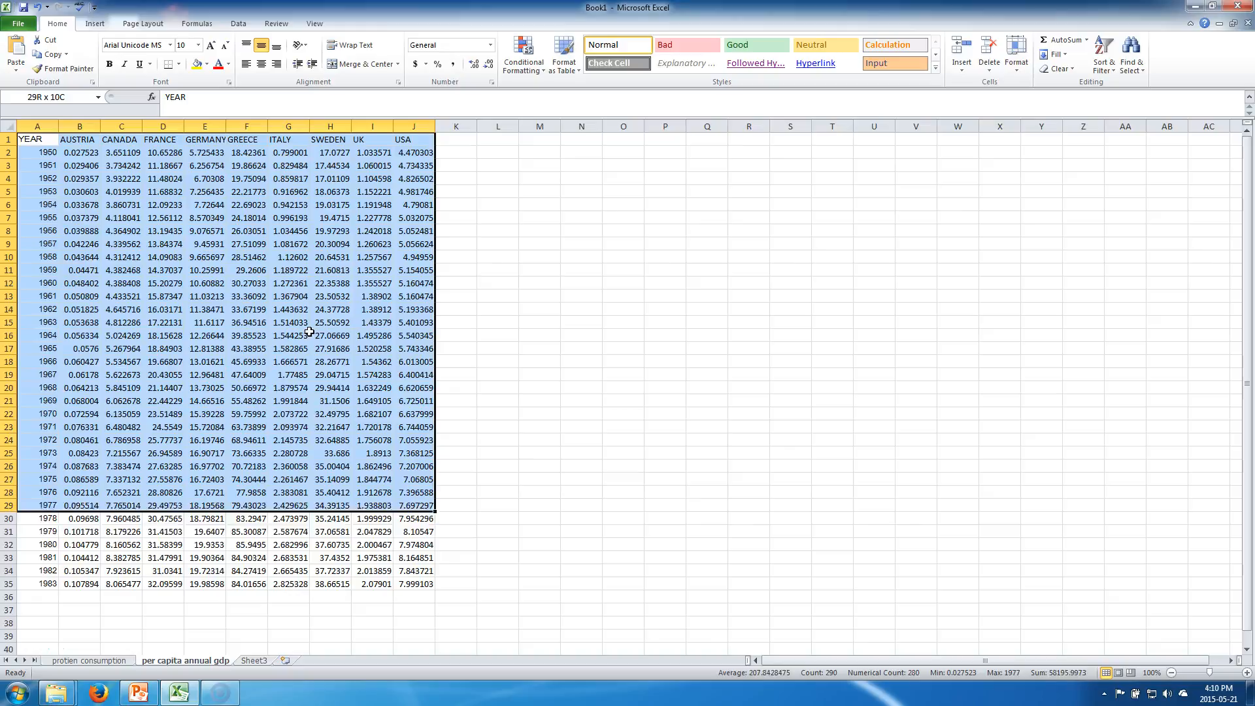
pyautogui.hotkey('shift', 'Down')
pyautogui.hotkey('shift', 'Down')
pyautogui.hotkey('shift', 'Down')
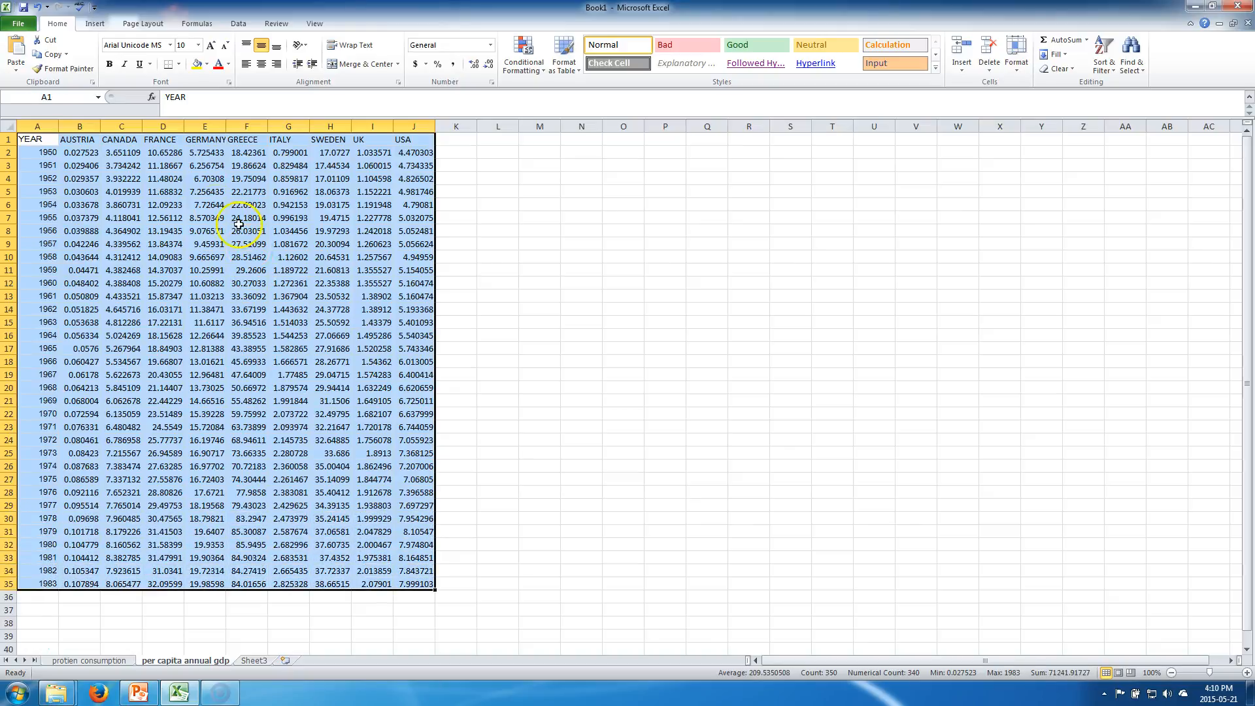
pyautogui.click(95, 24)
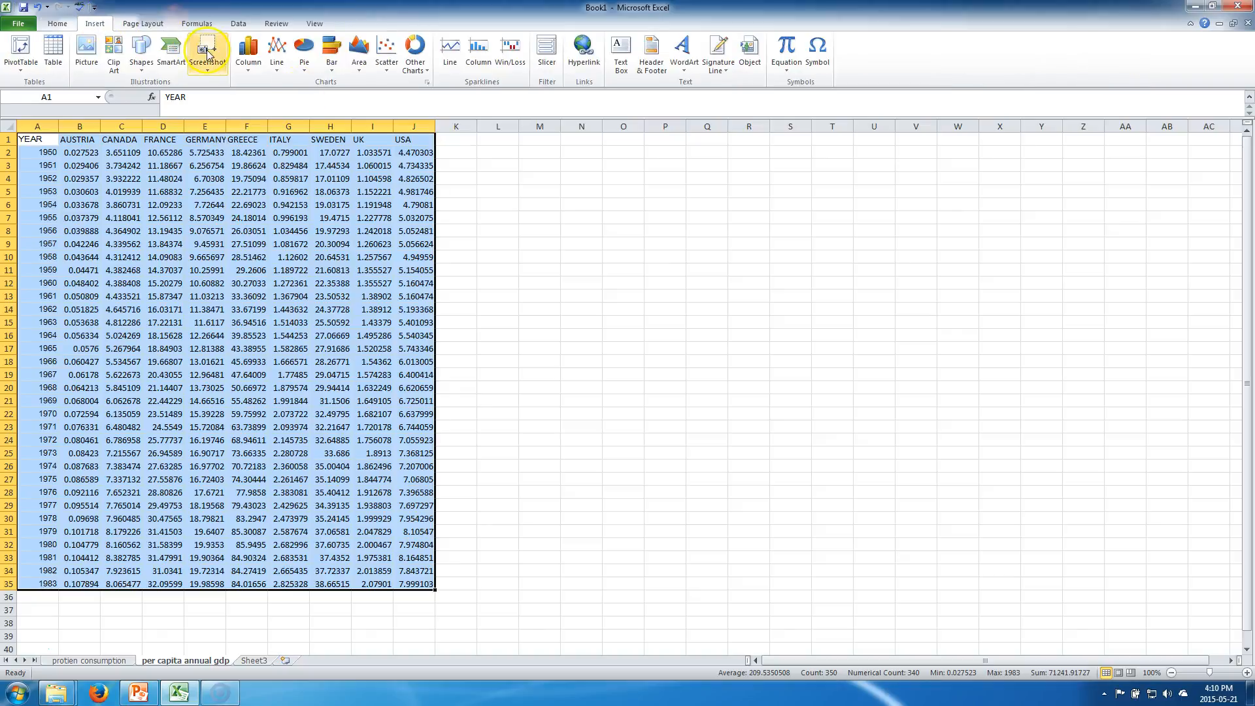
pyautogui.click(277, 50)
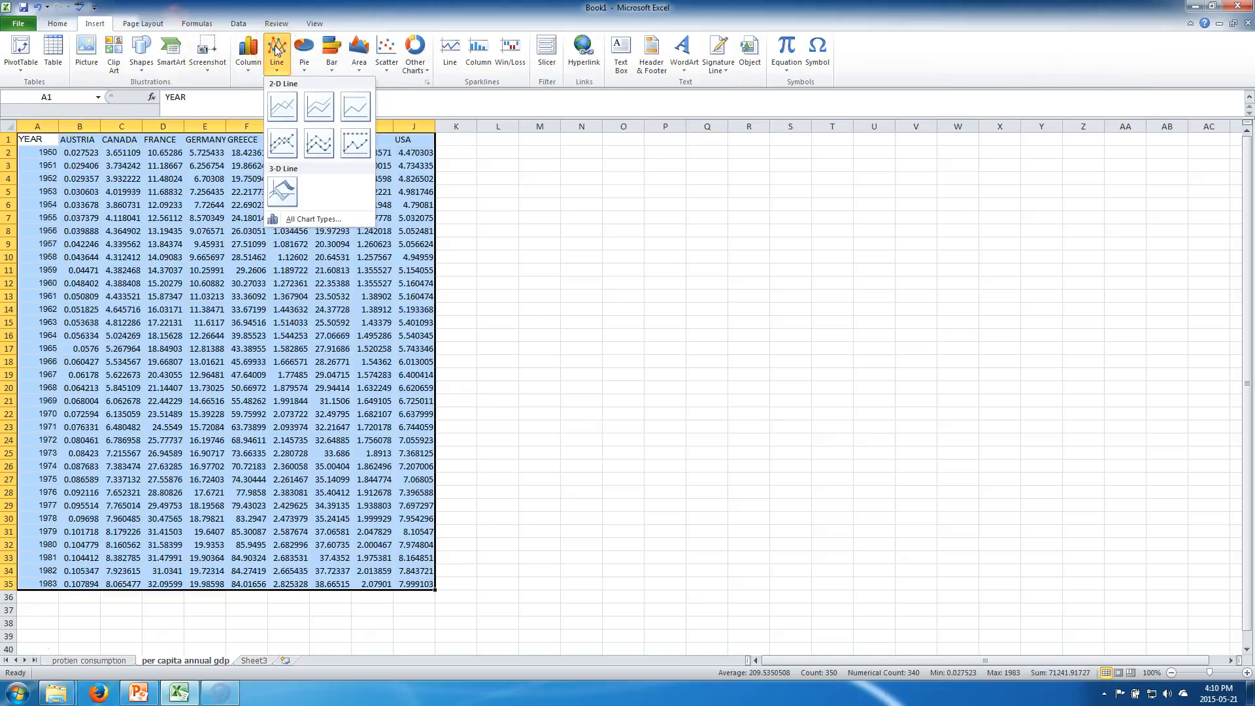
pyautogui.click(284, 106)
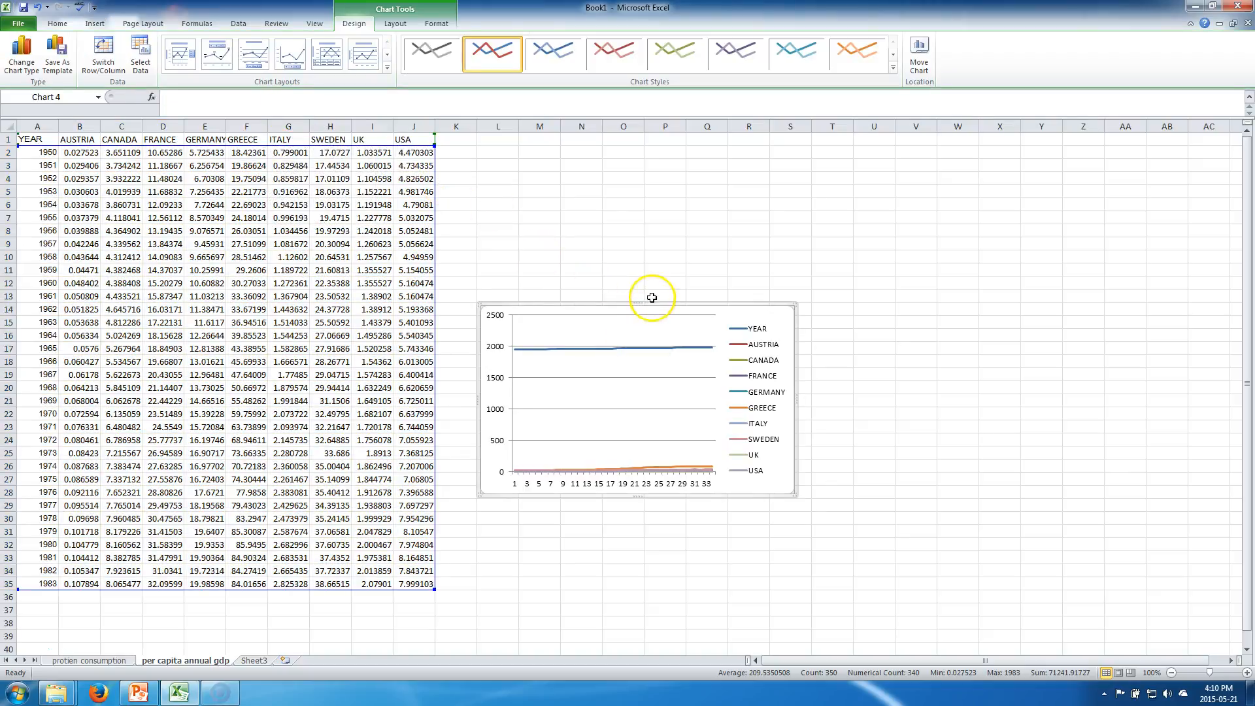
# Step: Move the line chart up and enlarge it to span about columns L to AB and rows 8 to 37
pyautogui.moveTo(651, 304); pyautogui.dragTo(650, 229)
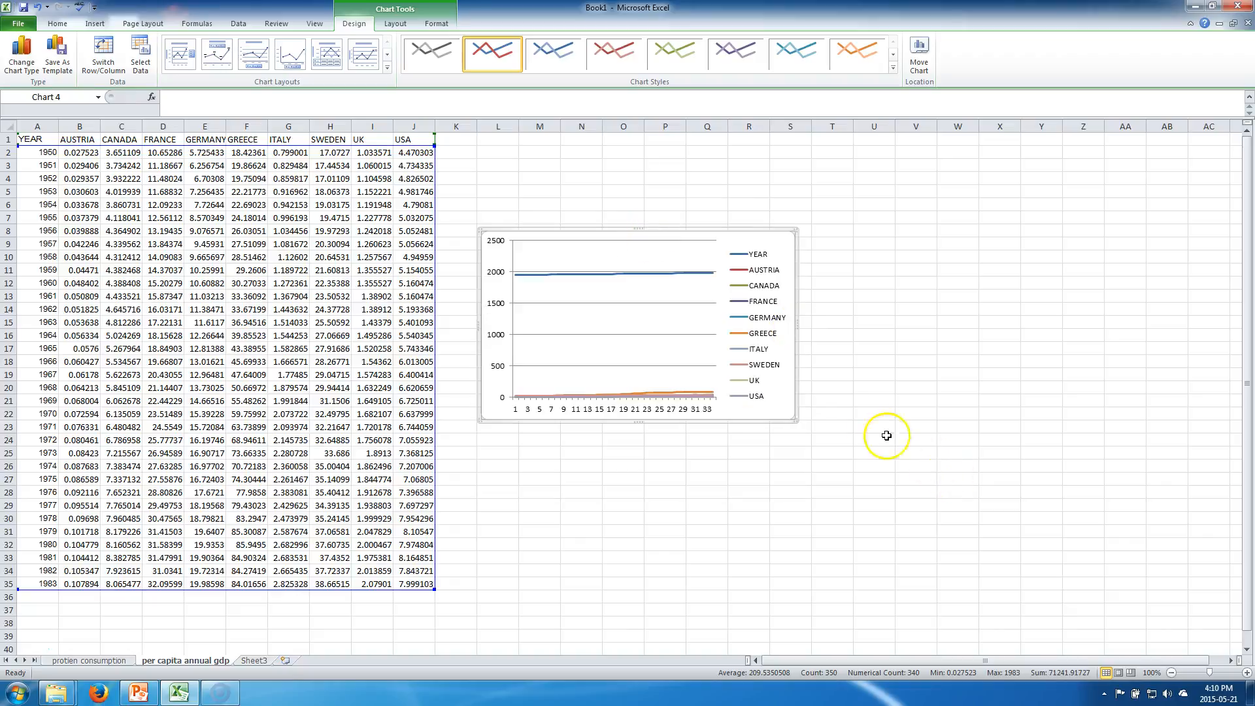
pyautogui.click(799, 420)
pyautogui.click(792, 417)
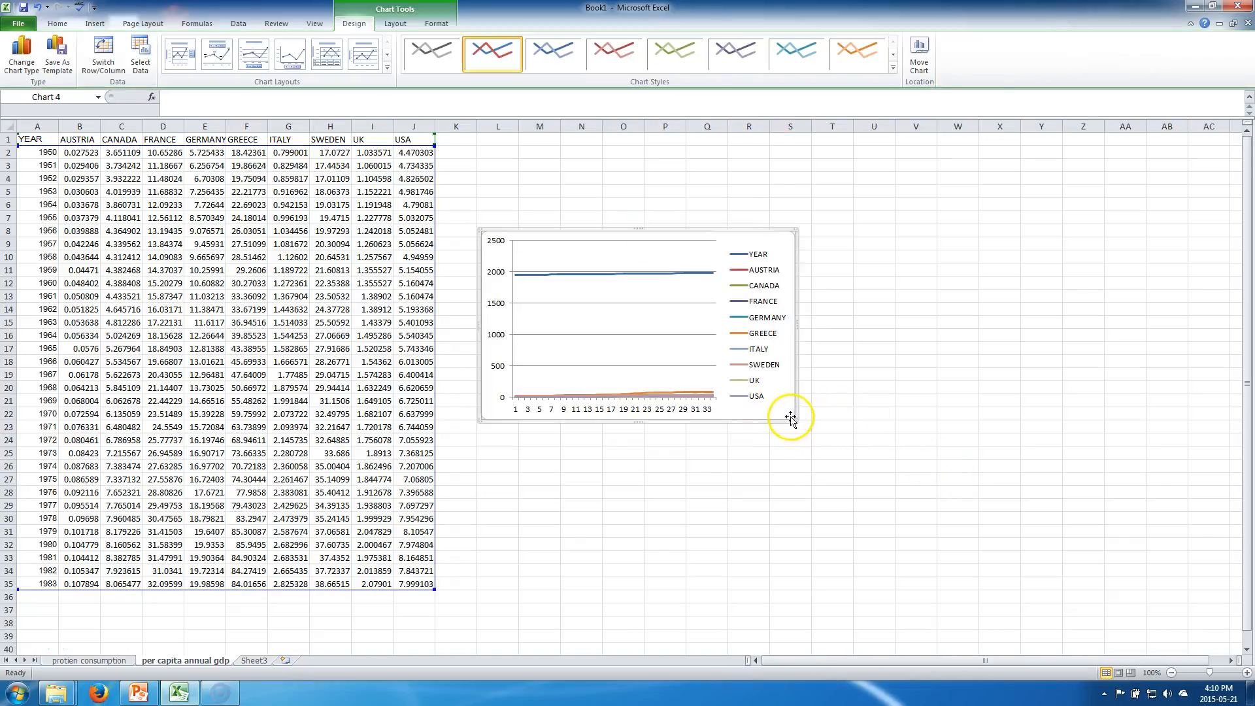
pyautogui.moveTo(791, 419); pyautogui.dragTo(1166, 609)
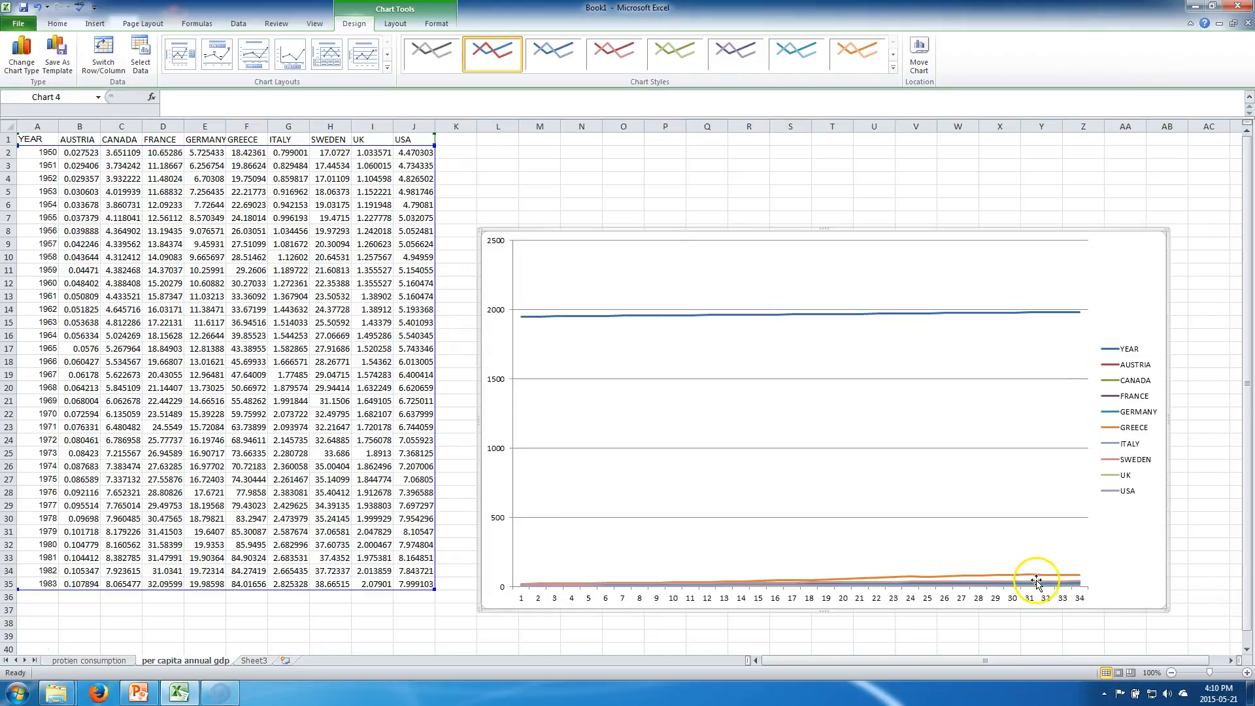
# Step: Delete the line chart that plots YEAR as a data series
pyautogui.click(951, 311)
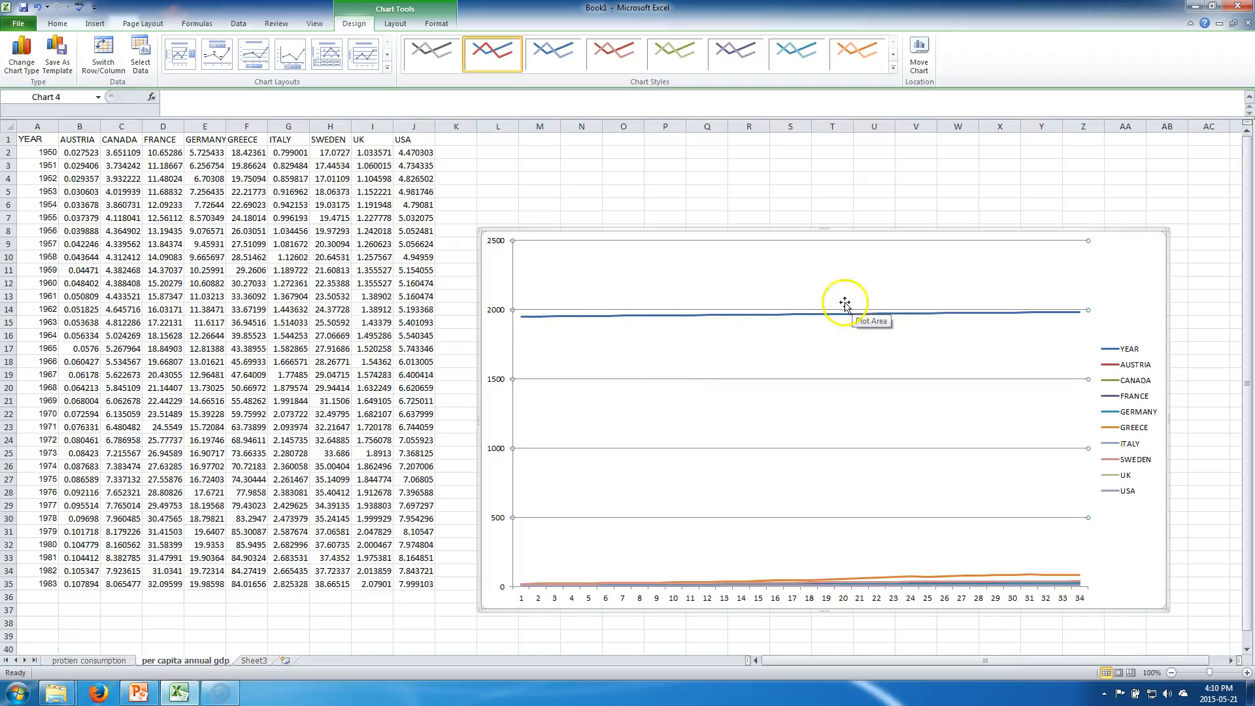
pyautogui.click(547, 596)
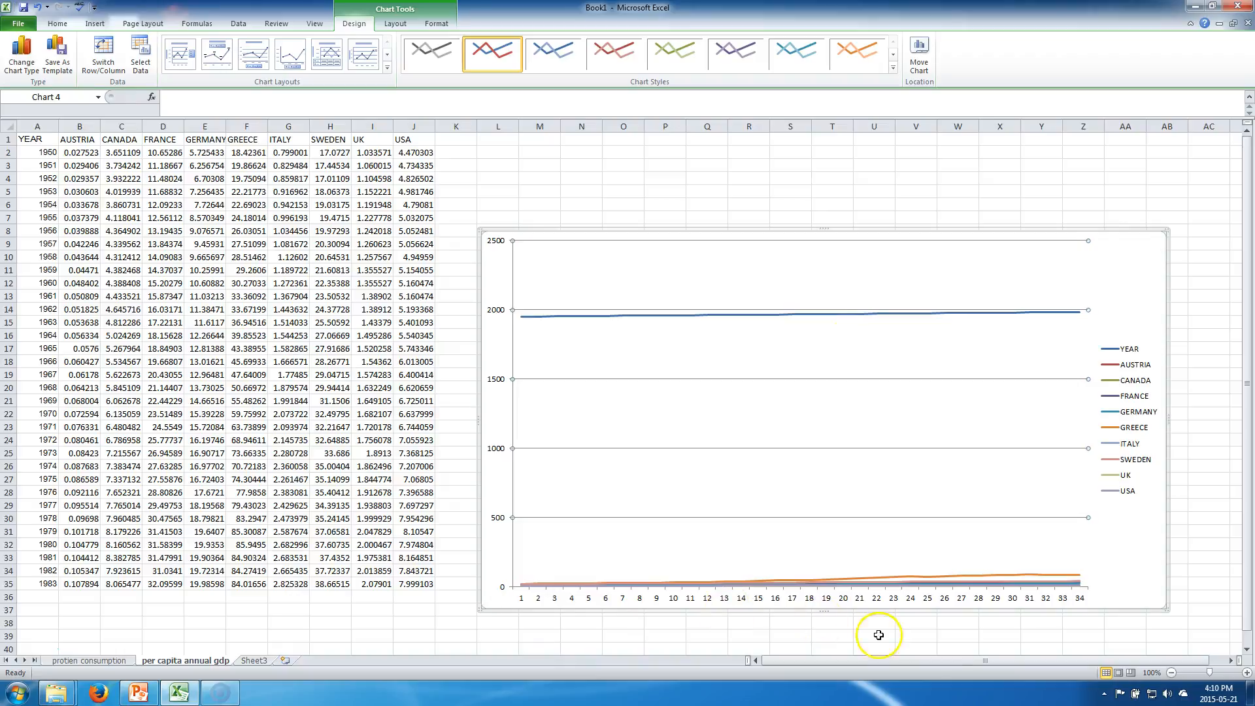
pyautogui.click(1125, 596)
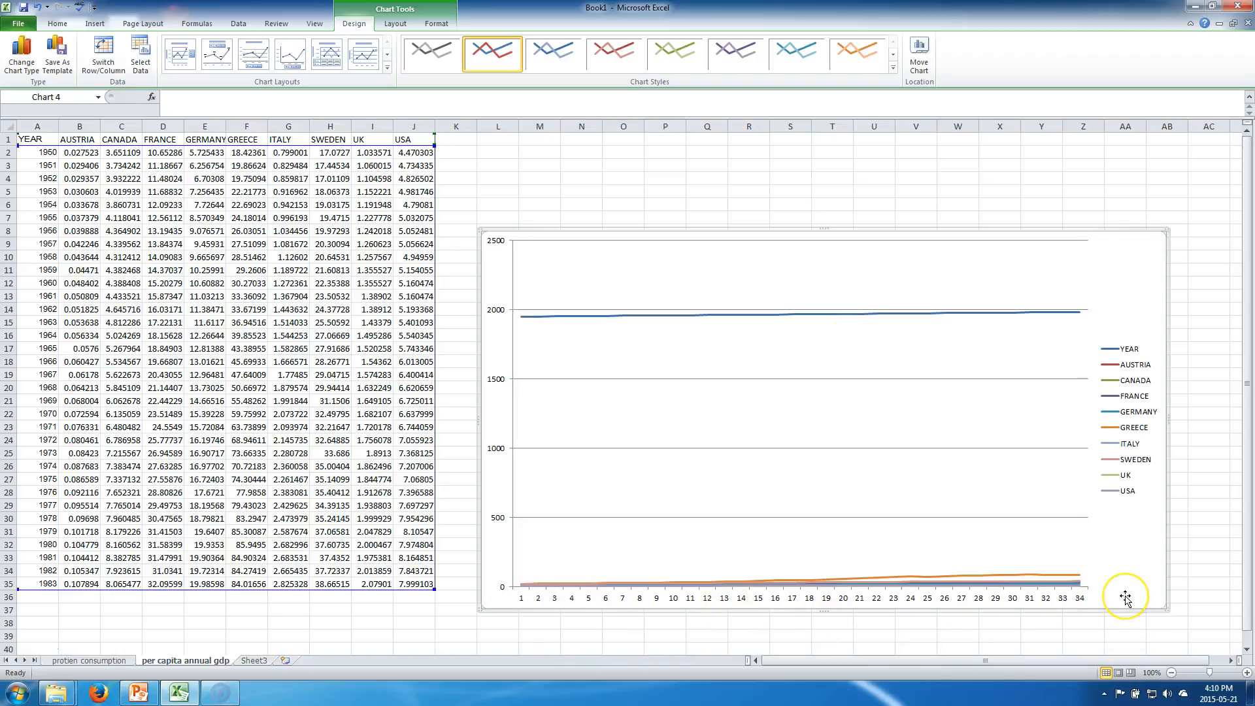
pyautogui.press('Delete')
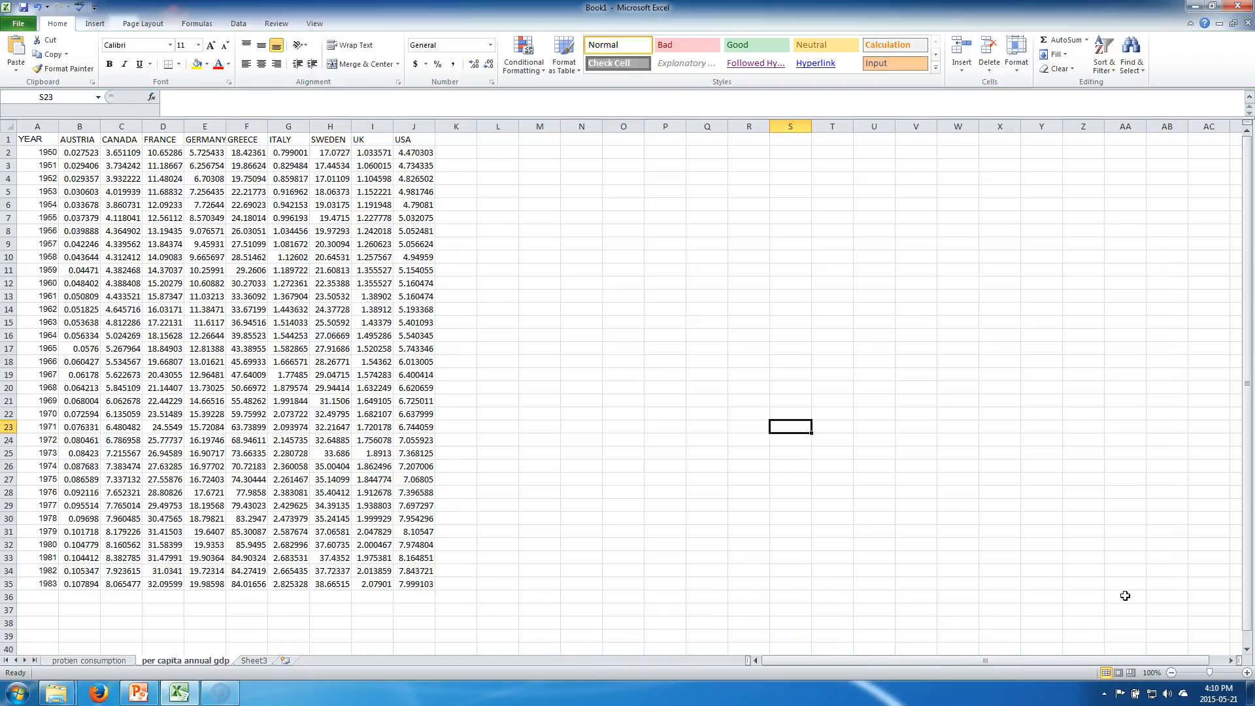
# Step: Insert a basic 2-D line chart from the country columns B1:J35, leaving out the YEAR column
pyautogui.click(135, 204)
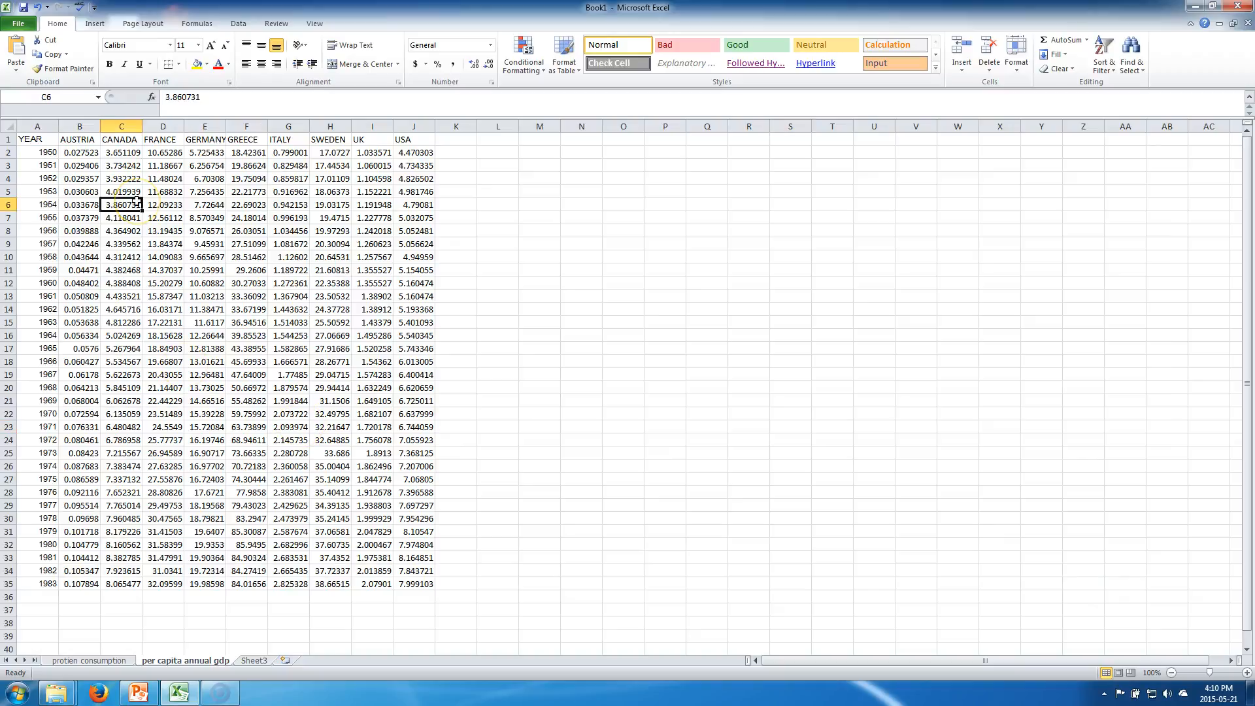
pyautogui.moveTo(79, 139); pyautogui.dragTo(163, 140)
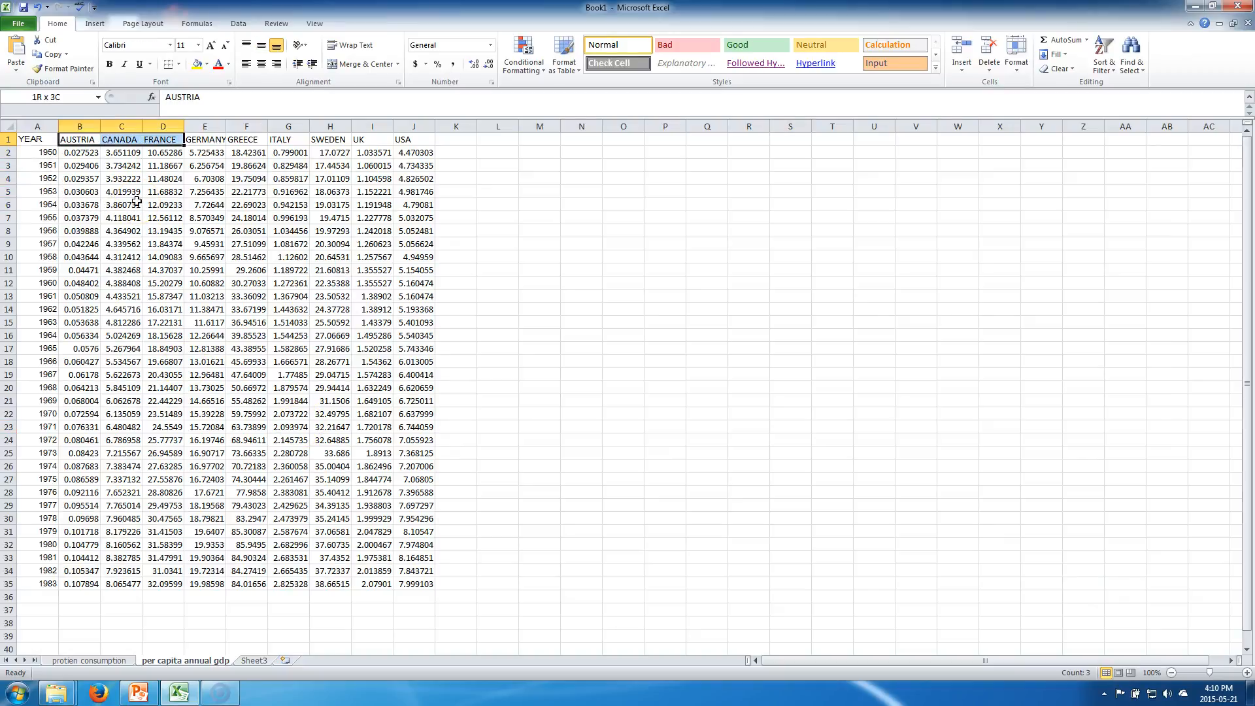
pyautogui.hotkey('shift', 'Right')
pyautogui.hotkey('shift', 'Right')
pyautogui.hotkey('shift', 'Right')
pyautogui.hotkey('shift', 'Right')
pyautogui.hotkey('shift', 'Right')
pyautogui.hotkey('shift', 'Right')
pyautogui.hotkey('shift', 'Down')
pyautogui.hotkey('shift', 'Down')
pyautogui.hotkey('shift', 'Down')
pyautogui.hotkey('shift', 'Down')
pyautogui.hotkey('shift', 'Down')
pyautogui.hotkey('shift', 'Down')
pyautogui.hotkey('shift', 'Down')
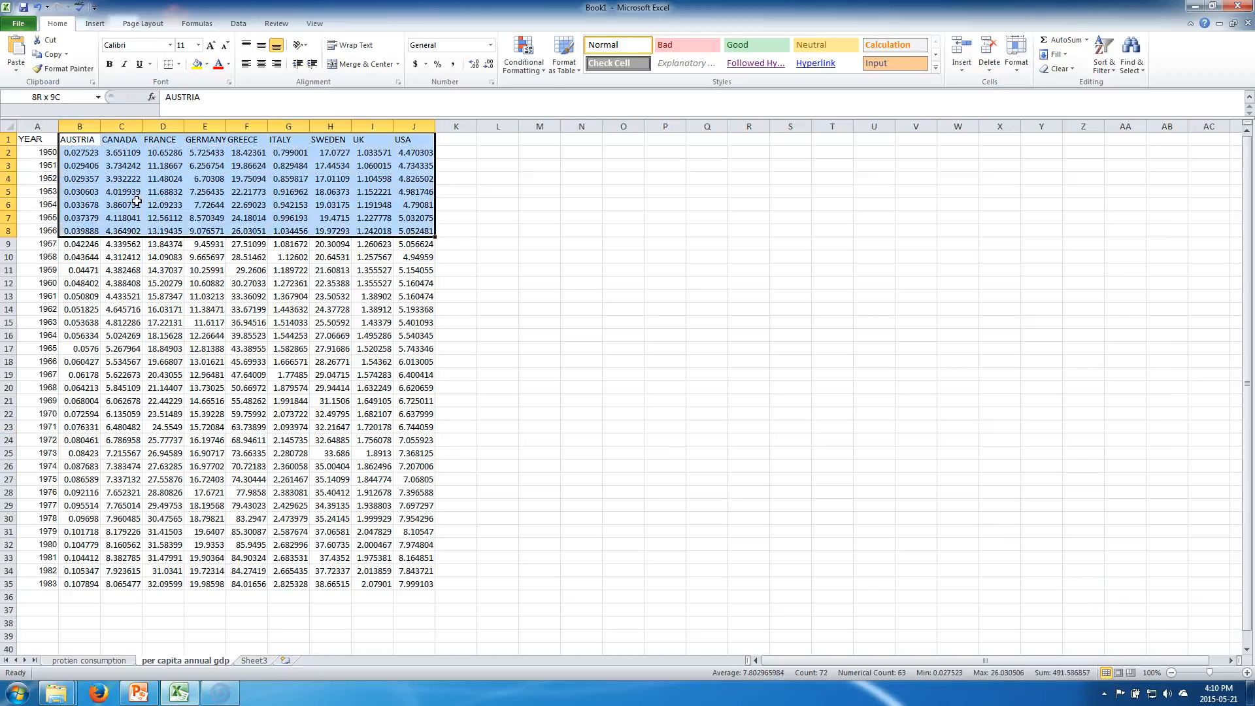
pyautogui.hotkey('shift', 'Down')
pyautogui.hotkey('shift', 'Down')
pyautogui.hotkey('shift', 'Down')
pyautogui.hotkey('shift', 'Down')
pyautogui.hotkey('shift', 'Down')
pyautogui.hotkey('shift', 'Down')
pyautogui.hotkey('shift', 'Down')
pyautogui.hotkey('shift', 'Down')
pyautogui.hotkey('shift', 'Down')
pyautogui.hotkey('shift', 'Down')
pyautogui.hotkey('shift', 'Down')
pyautogui.hotkey('shift', 'Down')
pyautogui.hotkey('shift', 'Down')
pyautogui.hotkey('shift', 'Down')
pyautogui.hotkey('shift', 'Down')
pyautogui.hotkey('shift', 'Down')
pyautogui.hotkey('shift', 'Down')
pyautogui.hotkey('shift', 'Down')
pyautogui.hotkey('shift', 'Down')
pyautogui.hotkey('shift', 'Down')
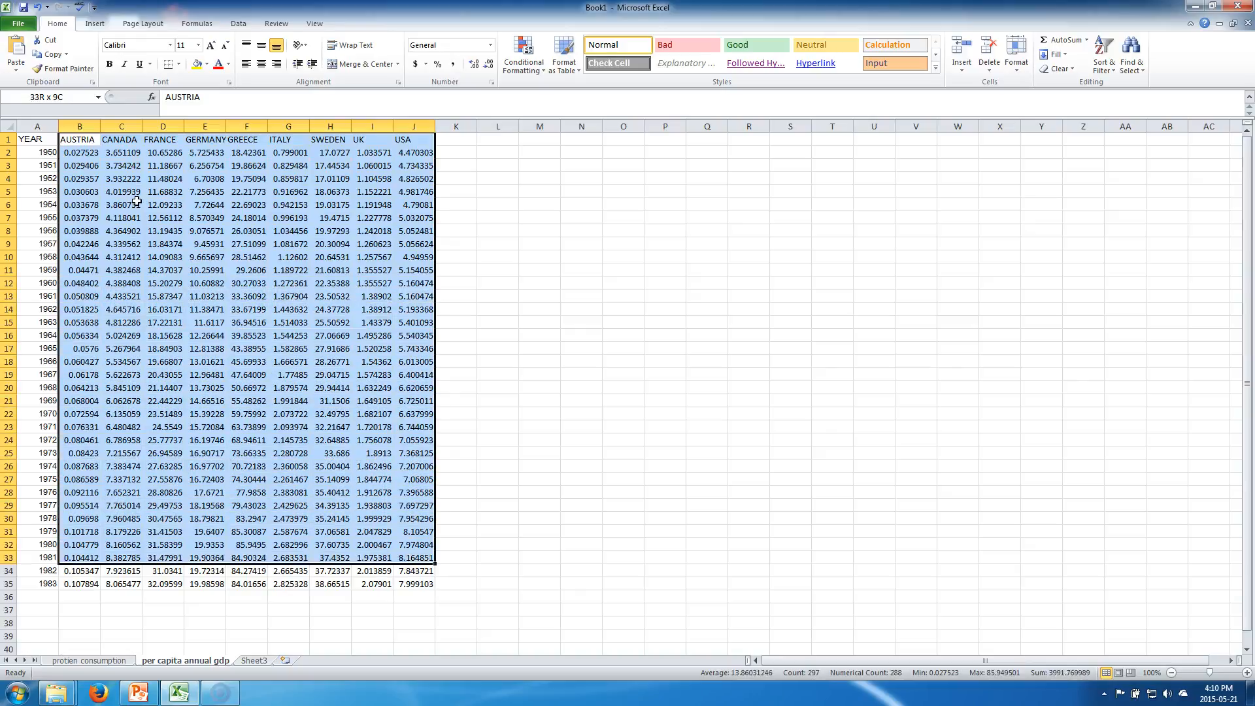
pyautogui.hotkey('shift', 'Down')
pyautogui.hotkey('shift', 'Down')
pyautogui.hotkey('shift', 'Down')
pyautogui.hotkey('shift', 'Up')
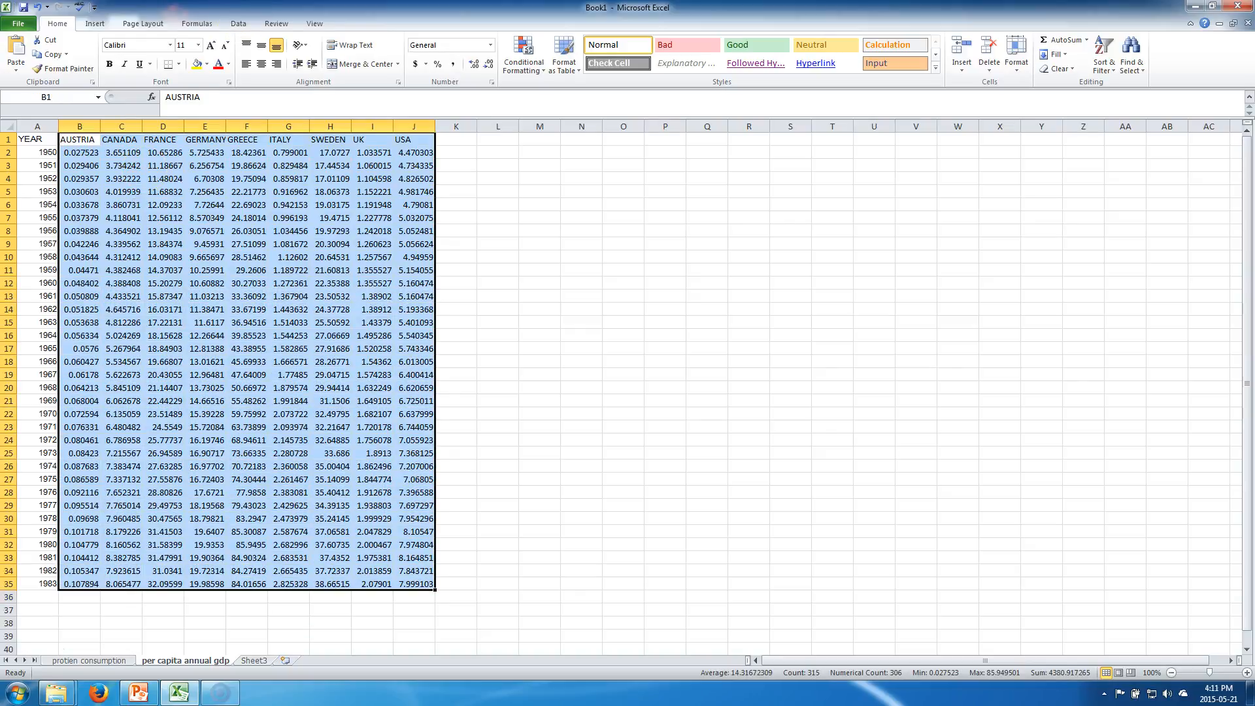
pyautogui.click(96, 26)
pyautogui.click(277, 53)
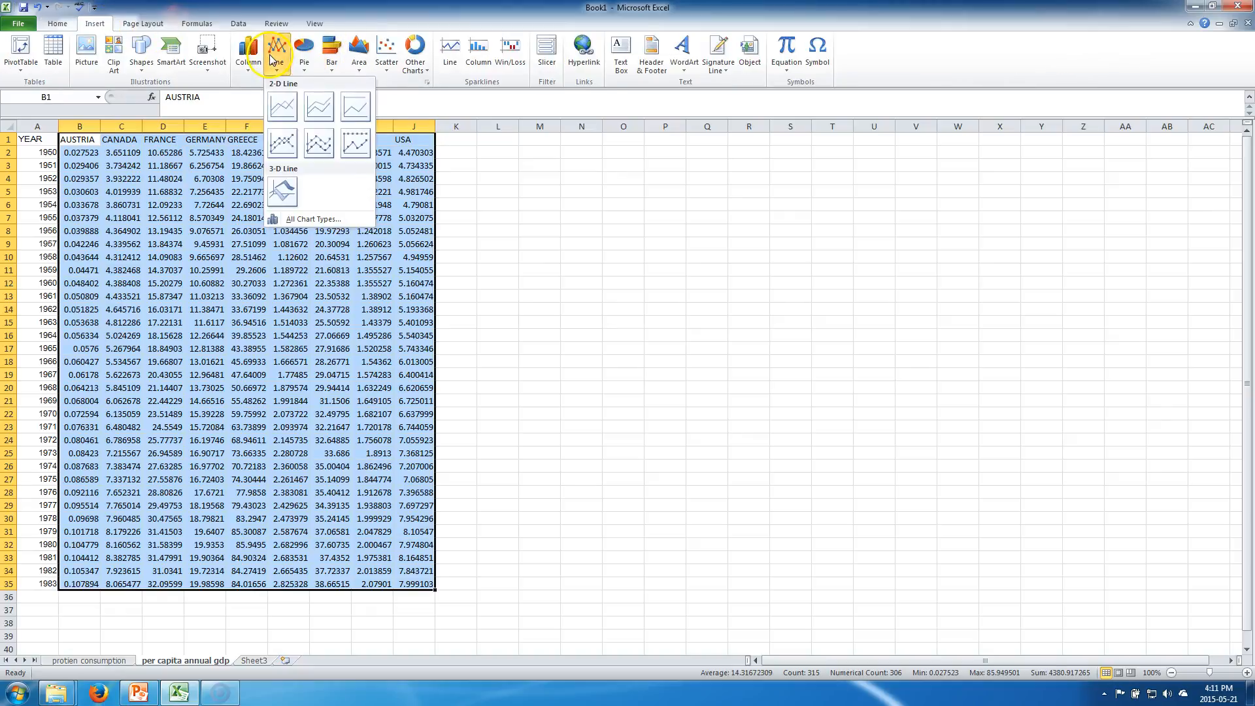
pyautogui.click(297, 98)
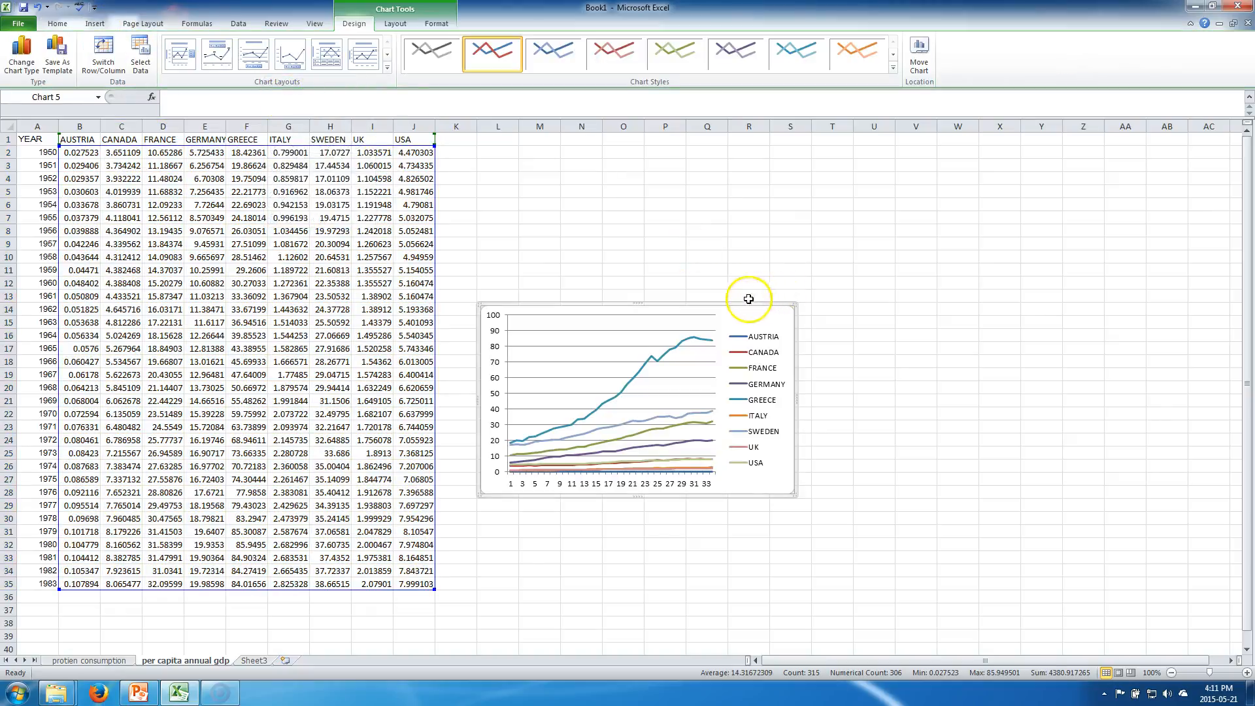
# Step: Move the country line chart up and enlarge it to span about columns K to AB and rows 7 to 39
pyautogui.moveTo(734, 300); pyautogui.dragTo(726, 210)
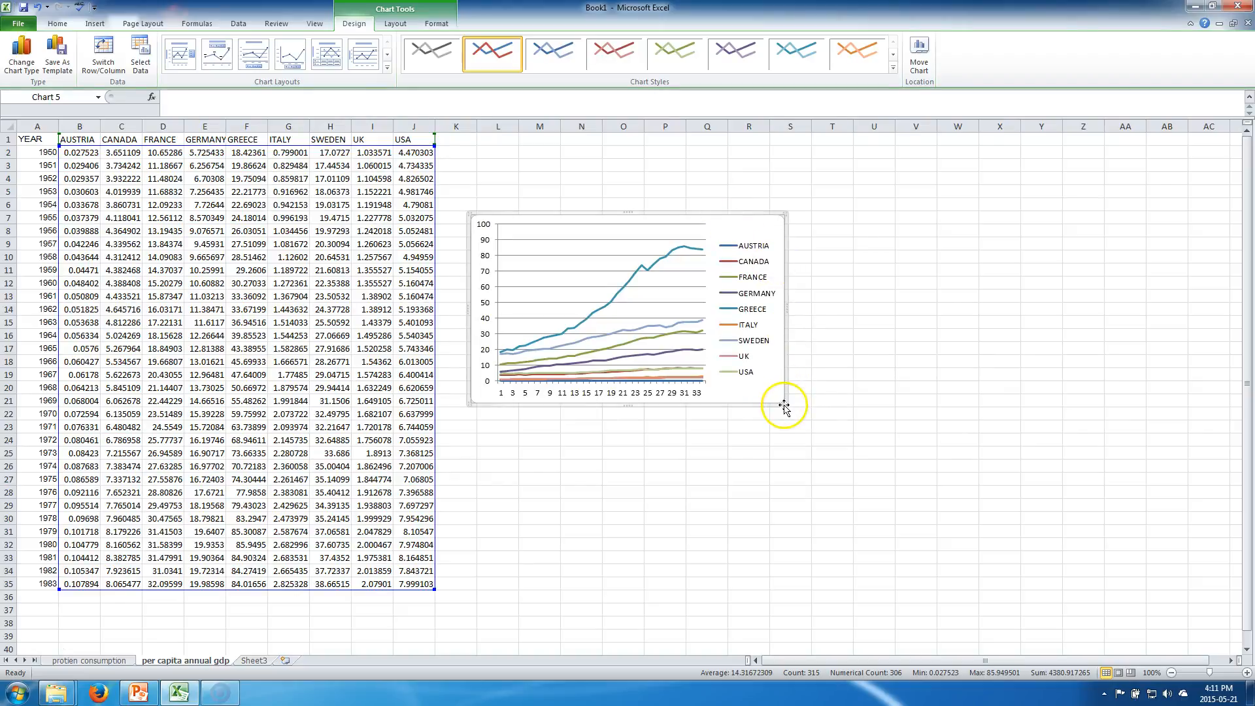
pyautogui.moveTo(785, 404); pyautogui.dragTo(1173, 632)
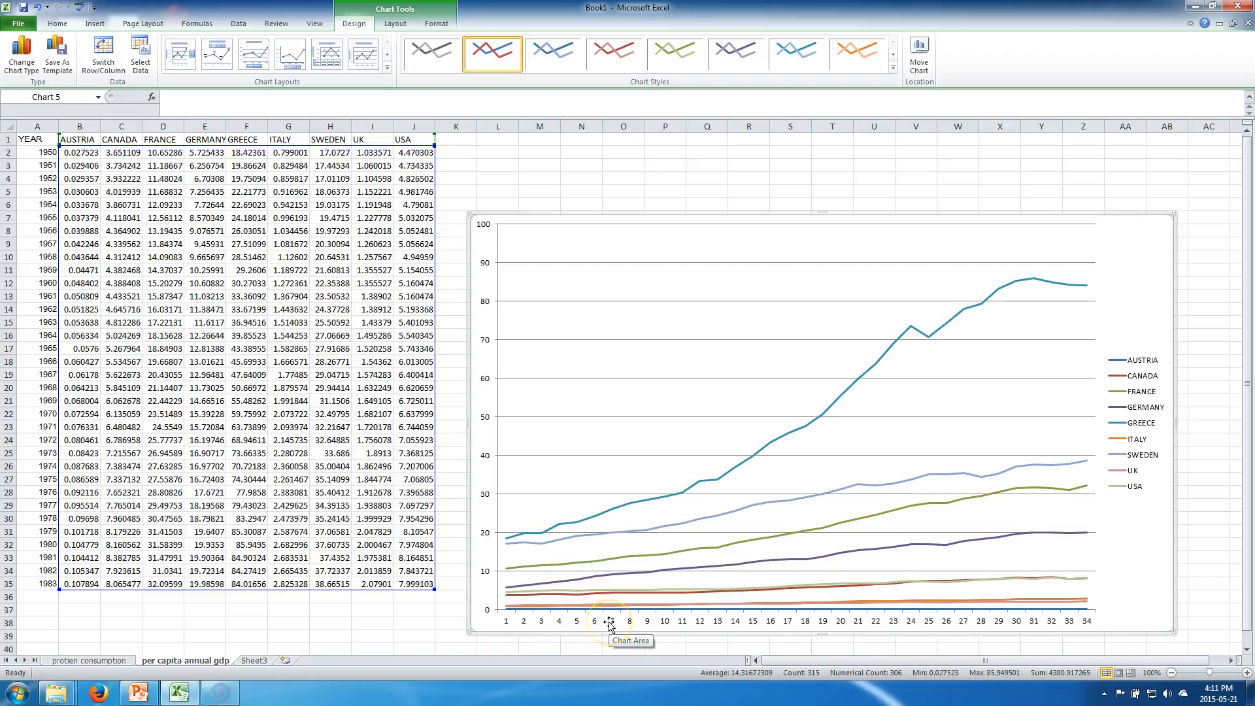
pyautogui.moveTo(885, 356)
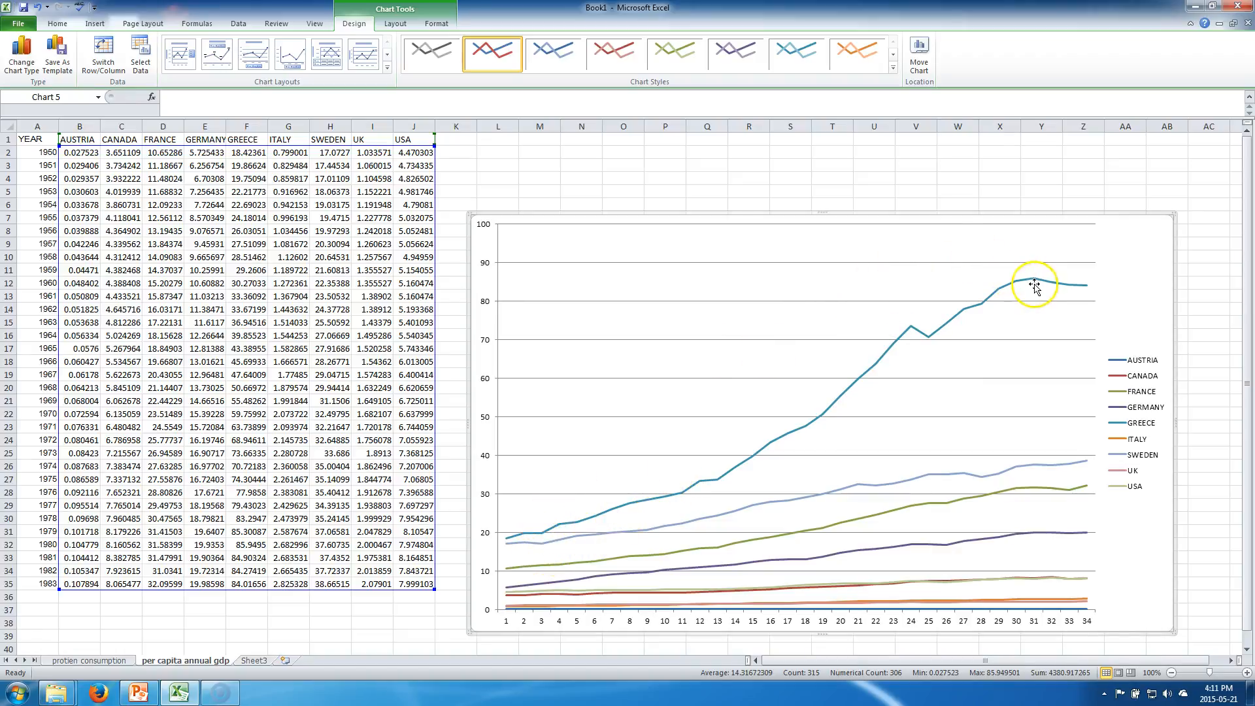
pyautogui.moveTo(1033, 283)
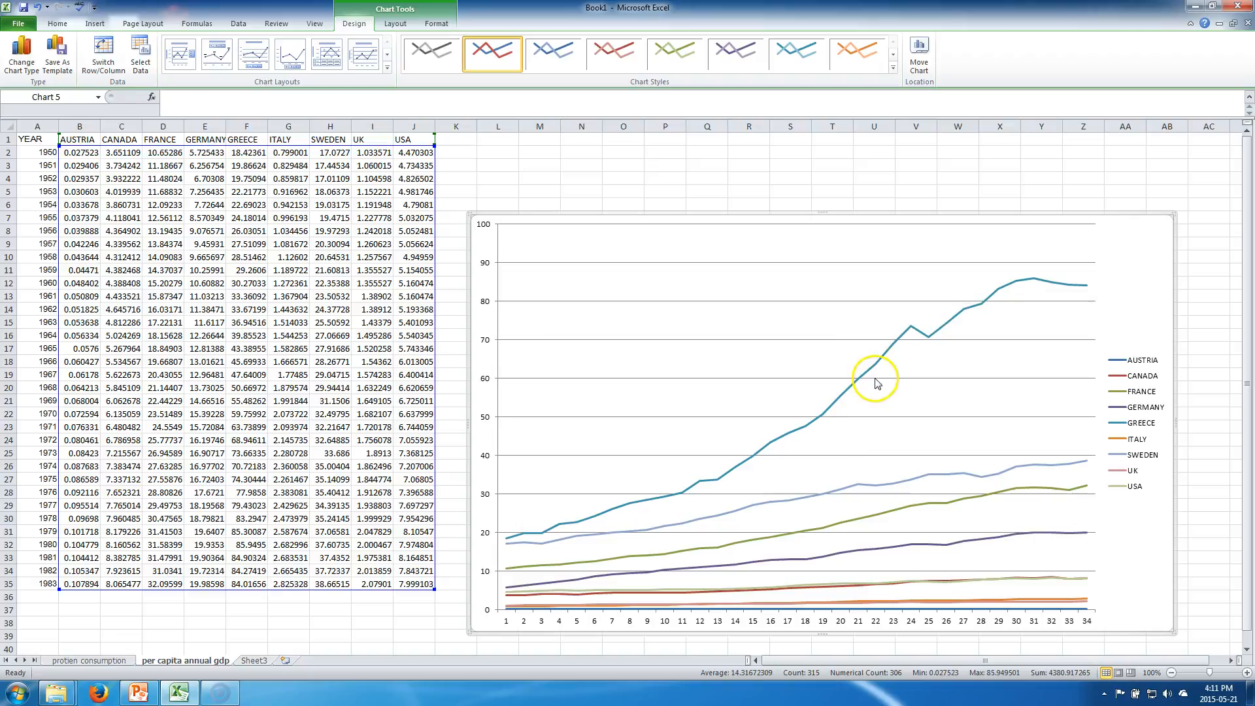
pyautogui.moveTo(845, 491)
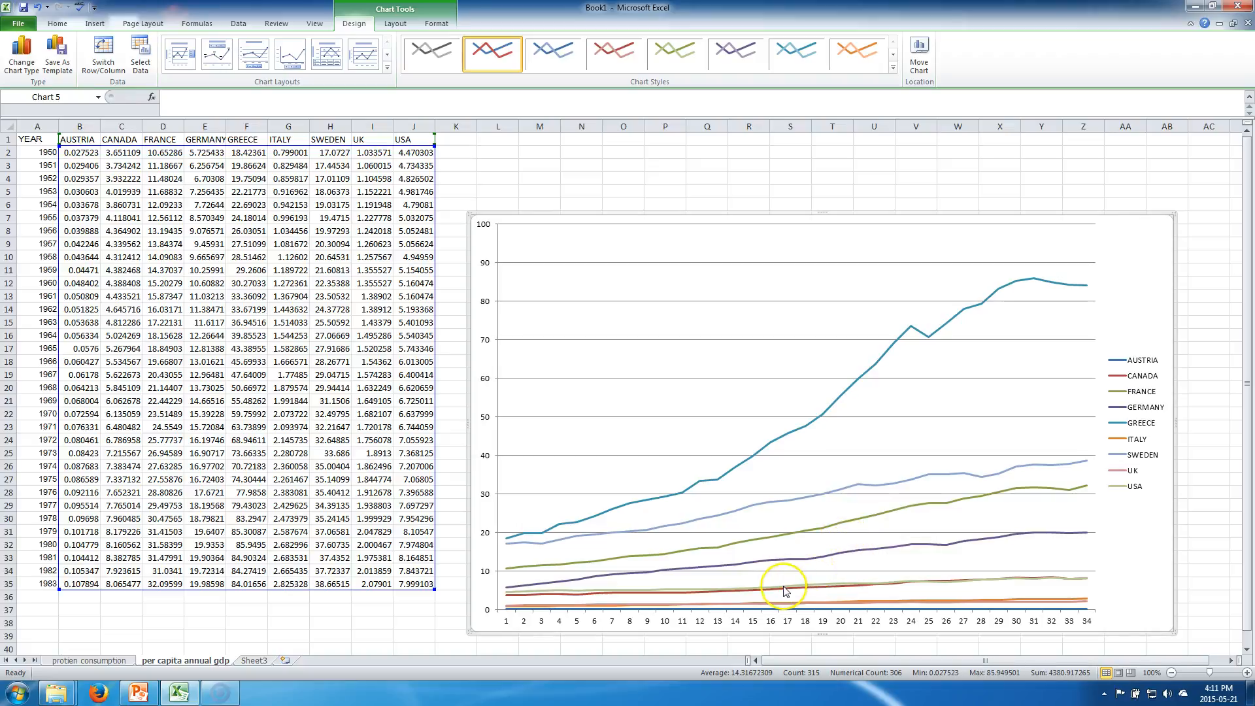
pyautogui.moveTo(785, 590)
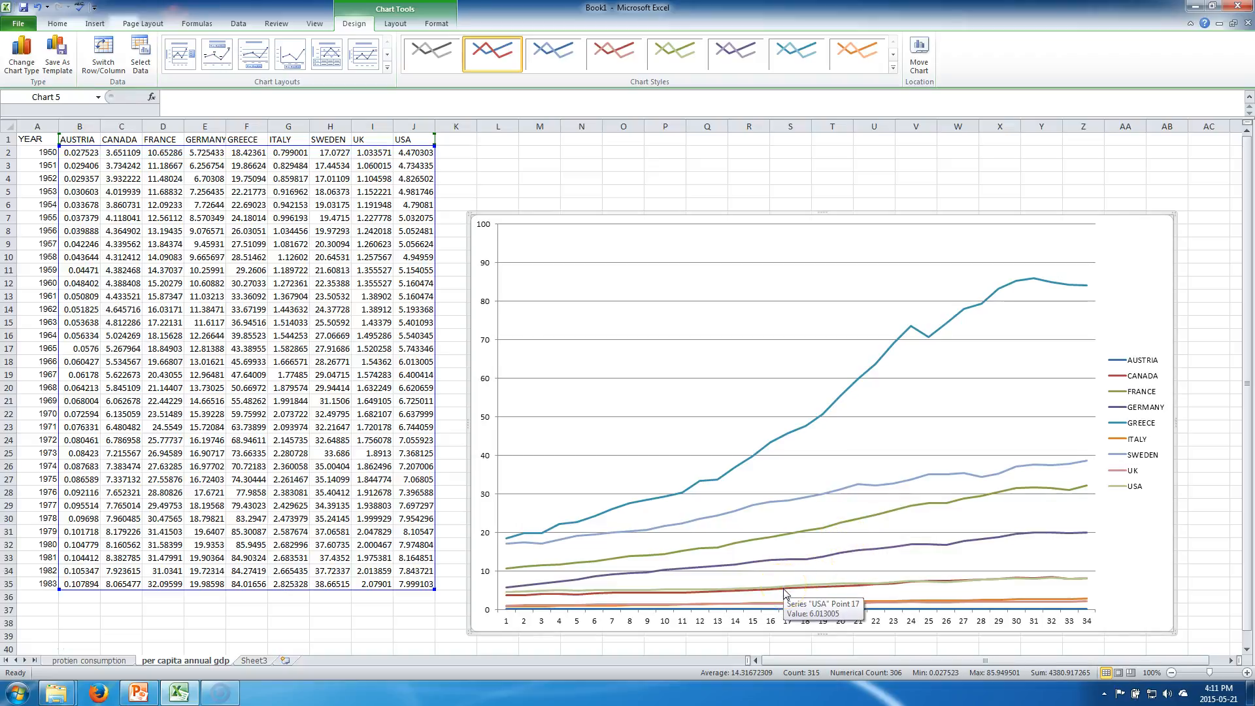
pyautogui.moveTo(829, 591)
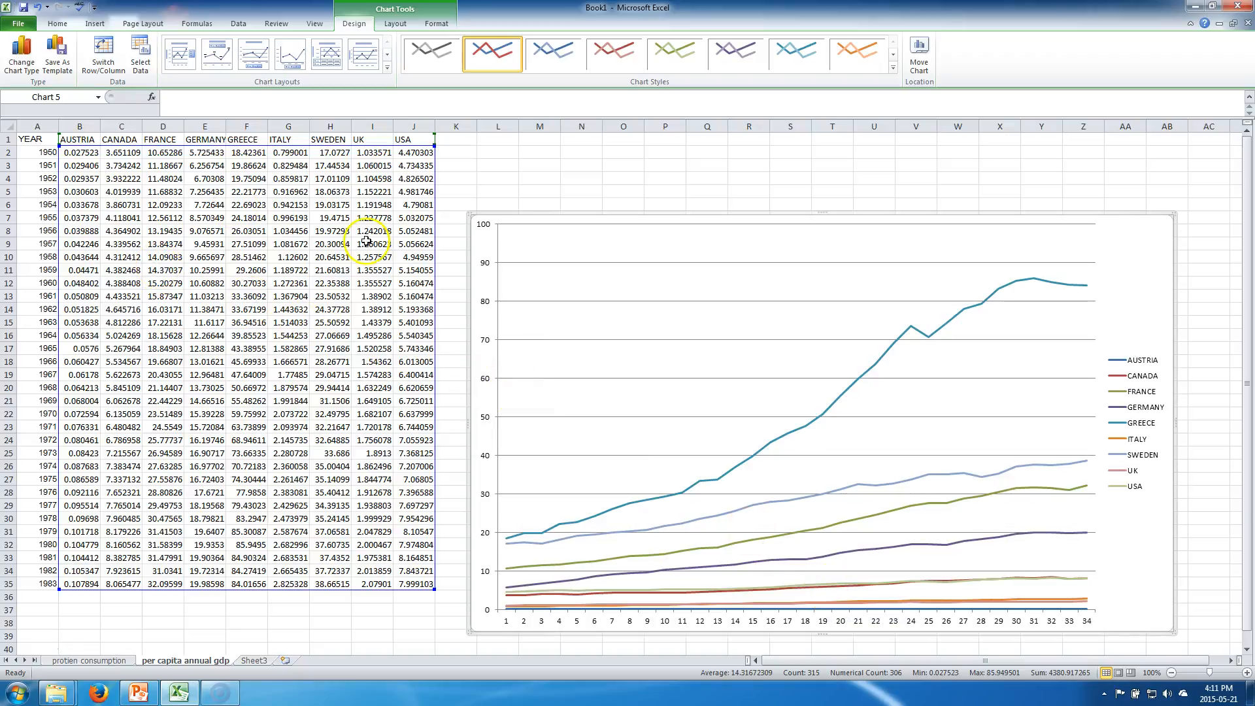
# Step: Use the years in A2:A35 as the chart's horizontal axis labels and shift the chart up to about rows 5 to 36
pyautogui.click(140, 55)
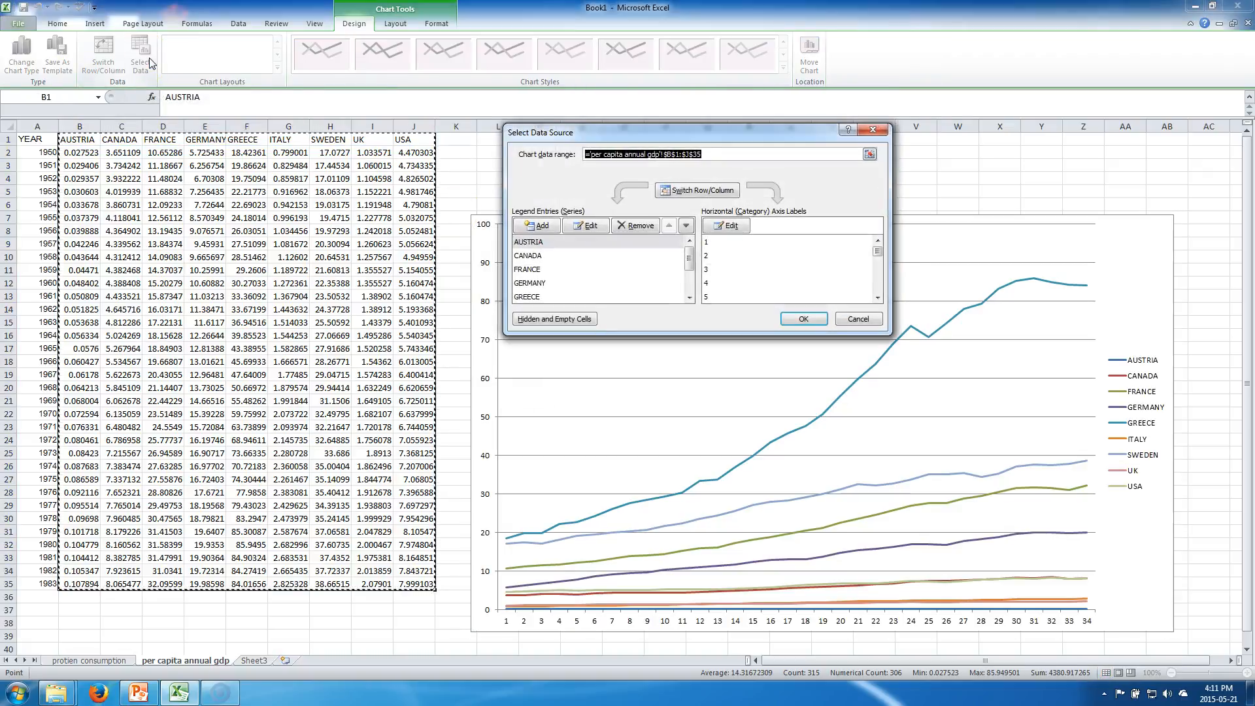
pyautogui.click(530, 243)
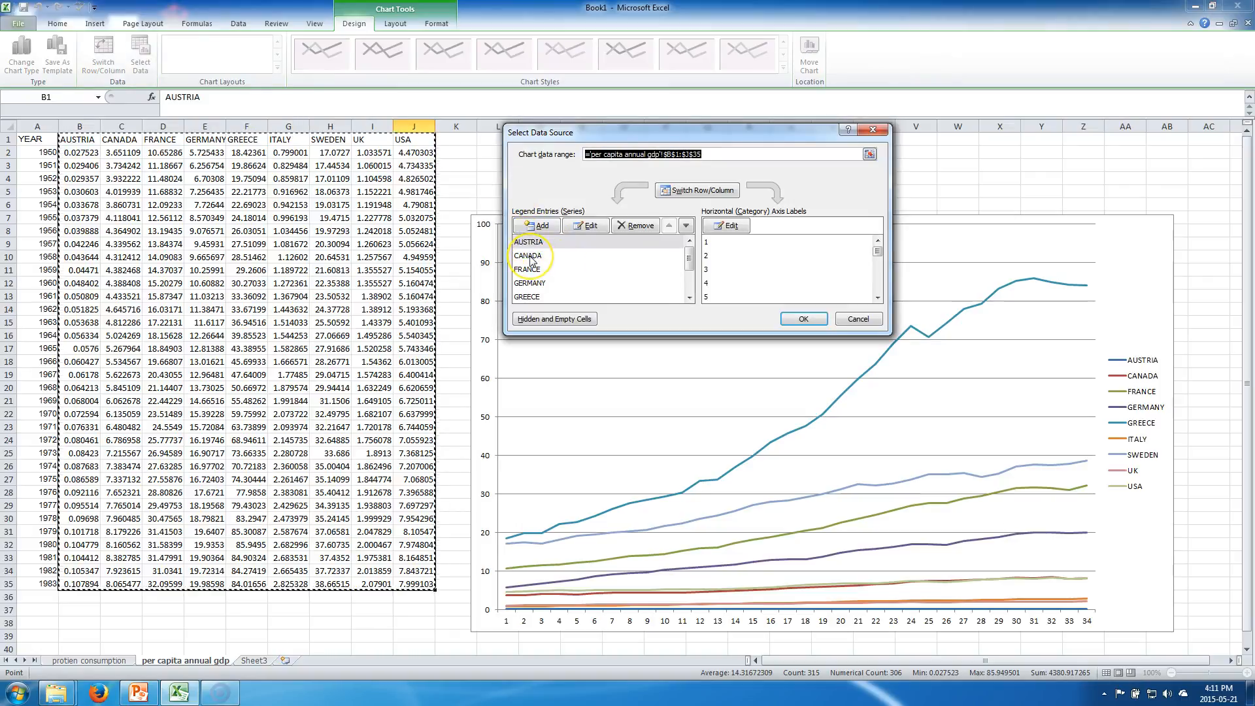
pyautogui.click(531, 257)
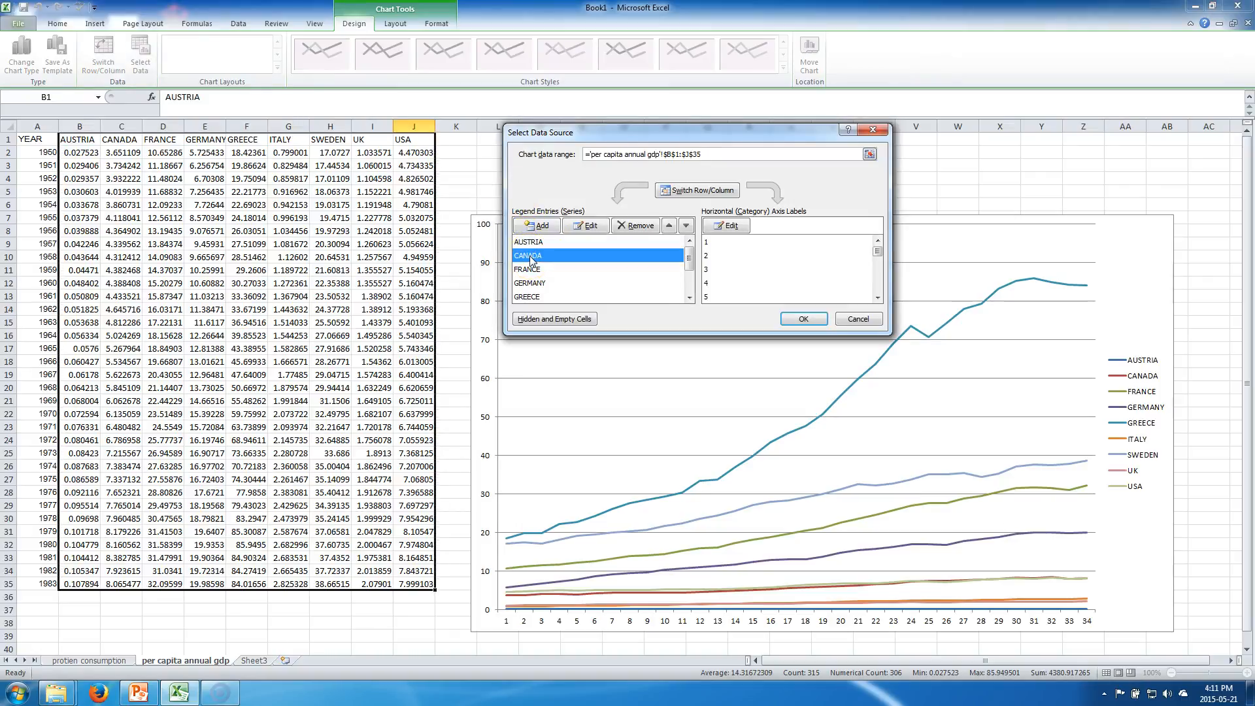
pyautogui.click(532, 269)
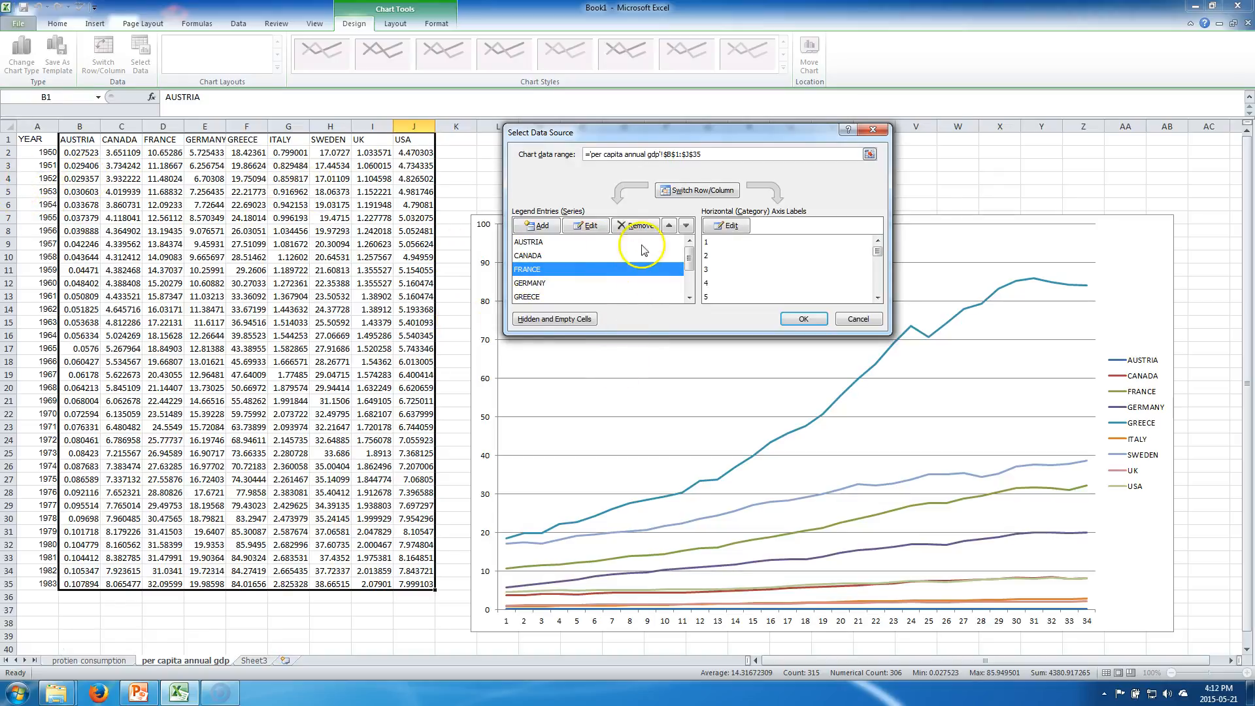
pyautogui.click(732, 255)
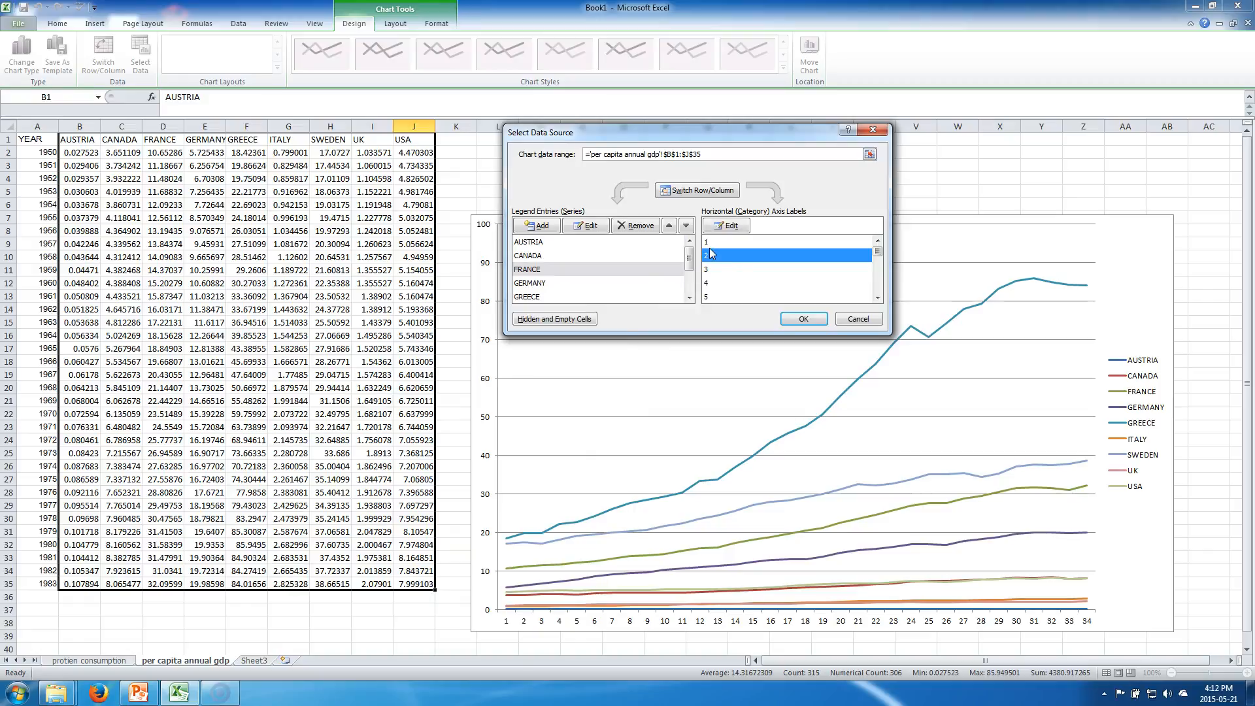
pyautogui.click(726, 226)
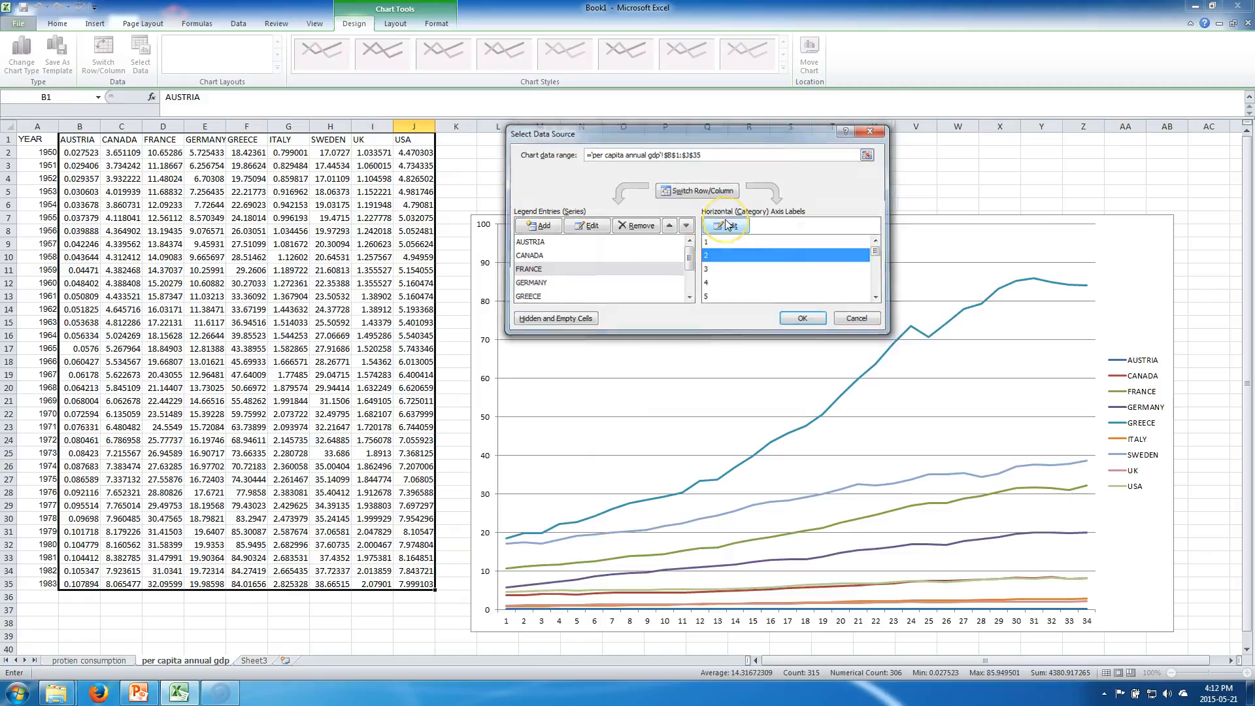
pyautogui.moveTo(36, 152); pyautogui.dragTo(31, 583)
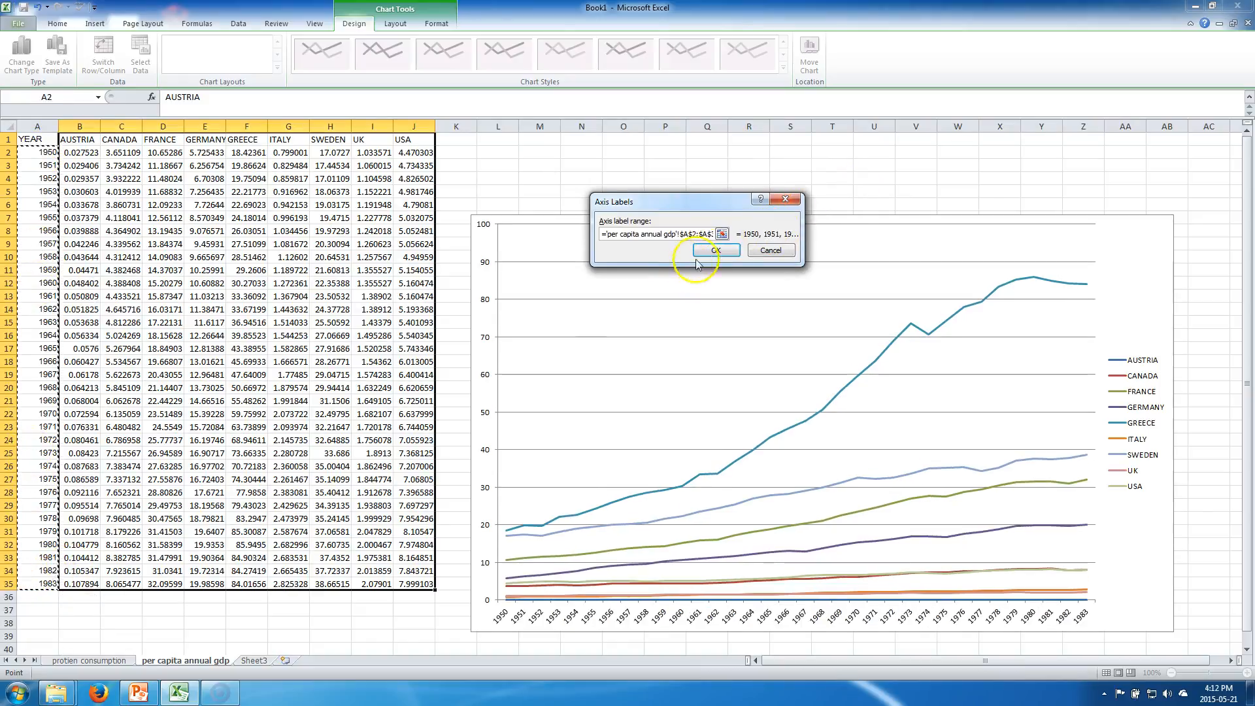
pyautogui.click(715, 250)
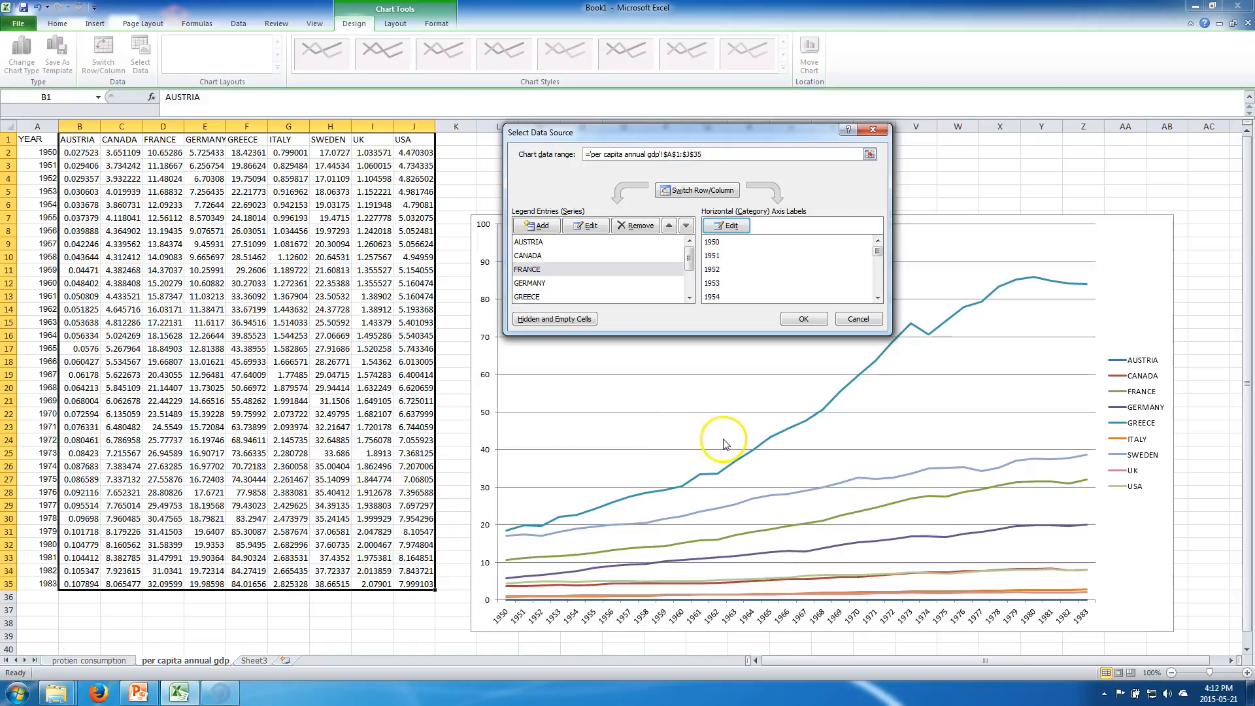
pyautogui.click(799, 319)
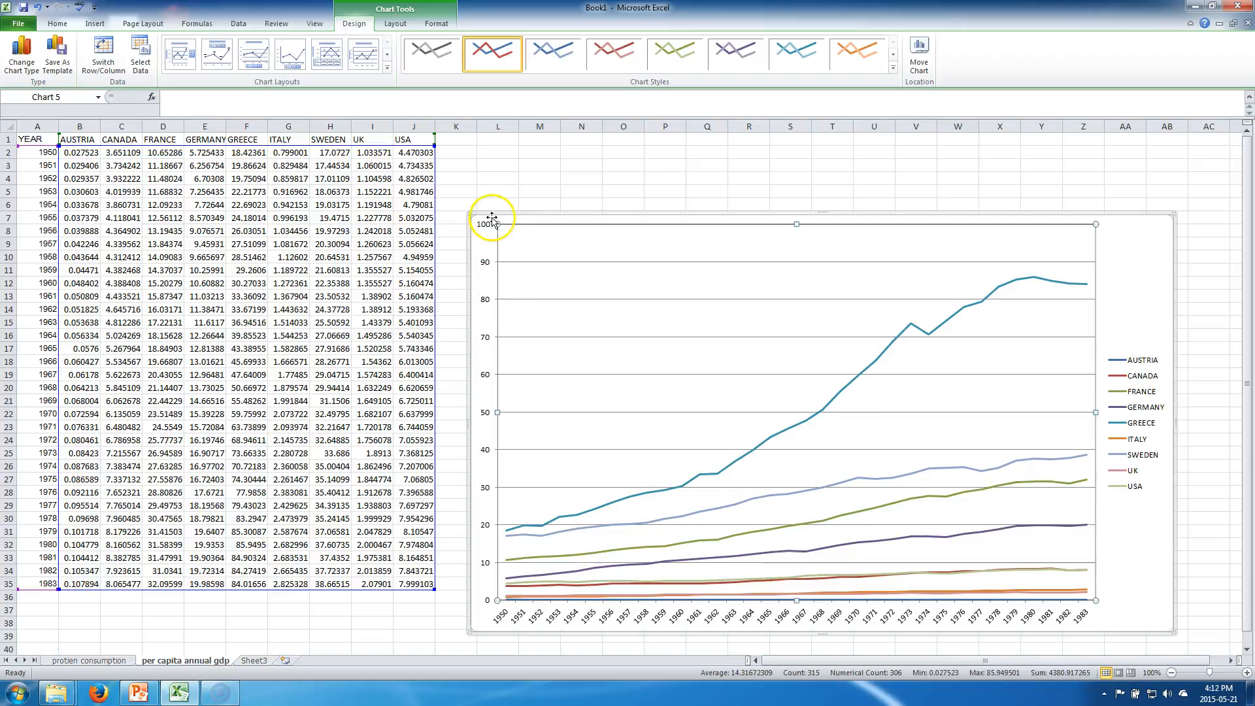
pyautogui.moveTo(492, 218); pyautogui.dragTo(479, 187)
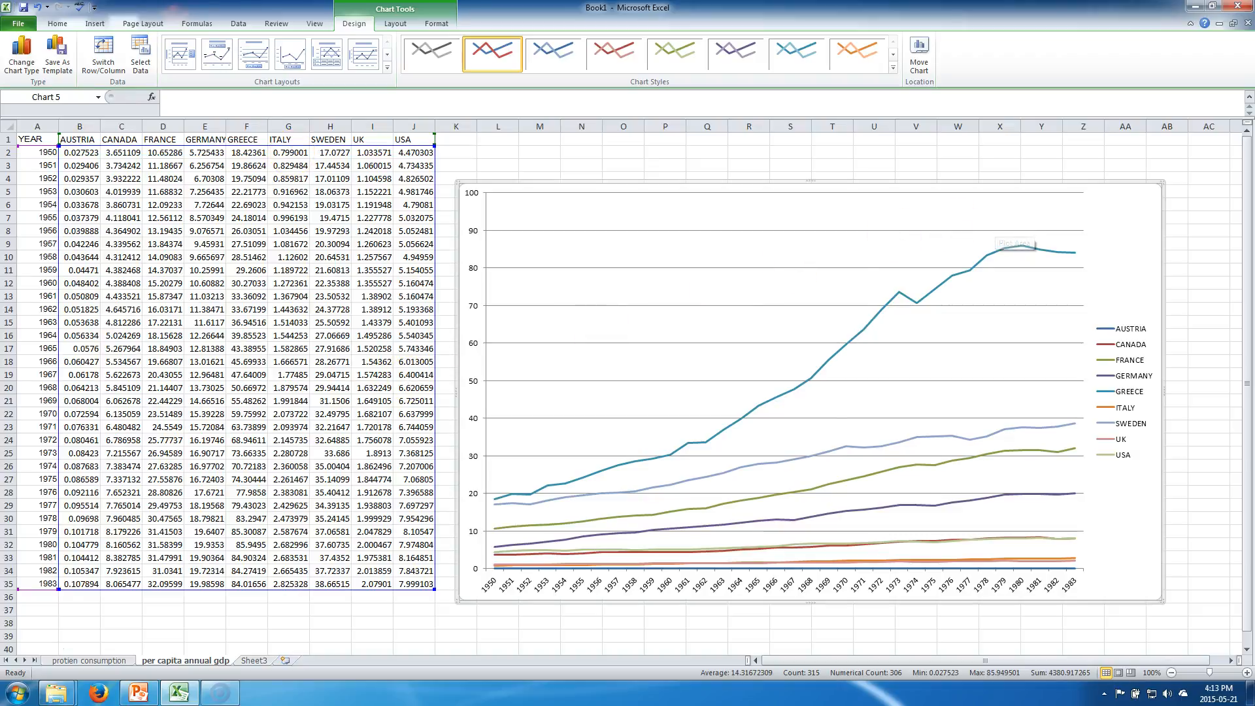
# Step: Remove every country series from Austria through UK from the chart's data source, leaving only the USA series
pyautogui.click(140, 56)
pyautogui.click(571, 243)
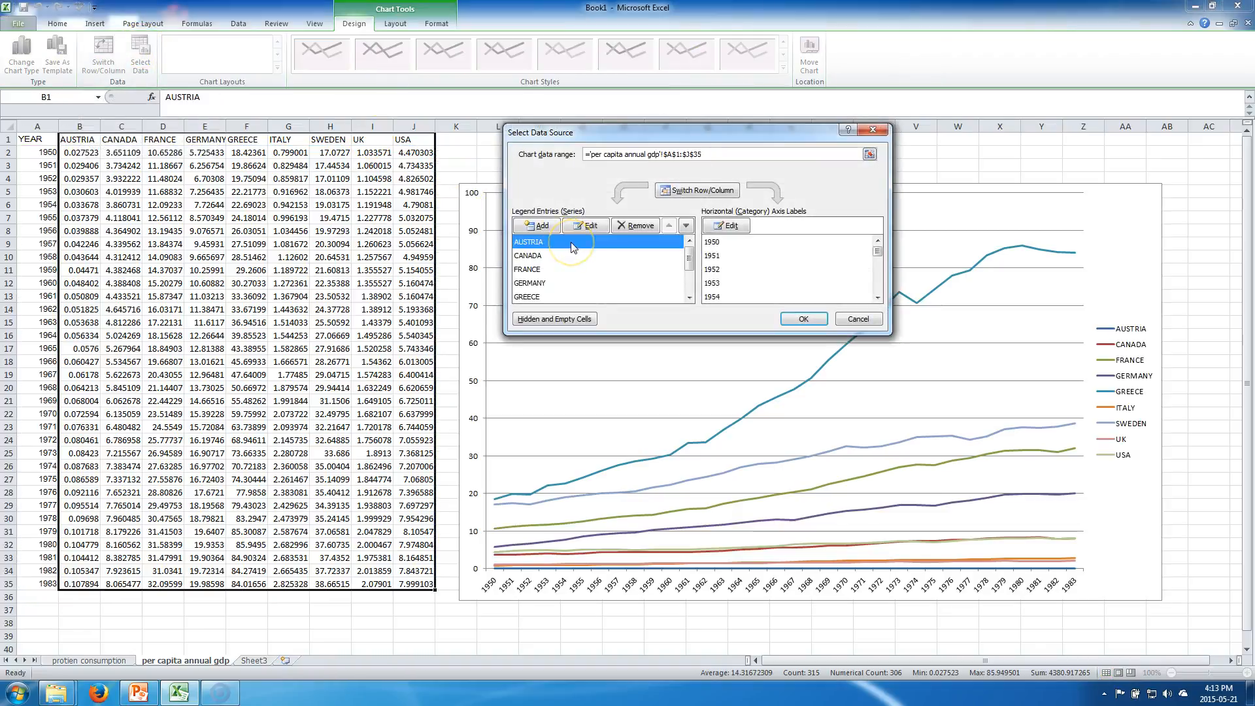
pyautogui.click(631, 227)
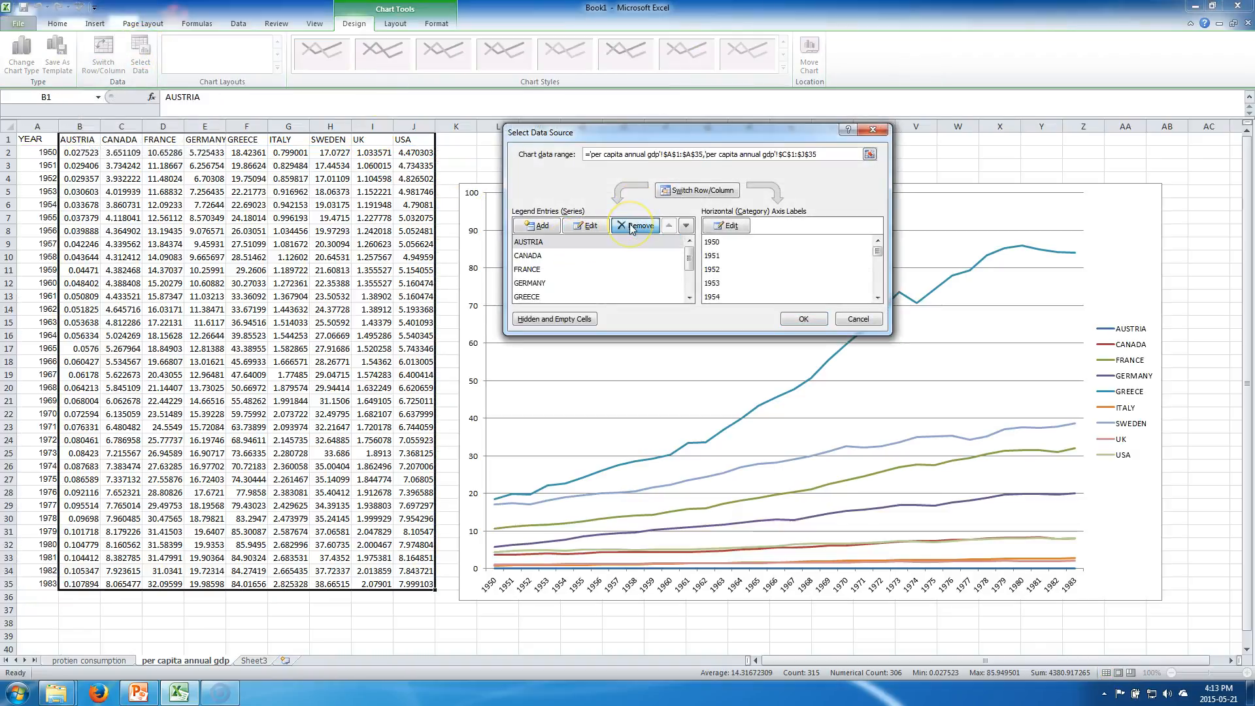
pyautogui.click(630, 226)
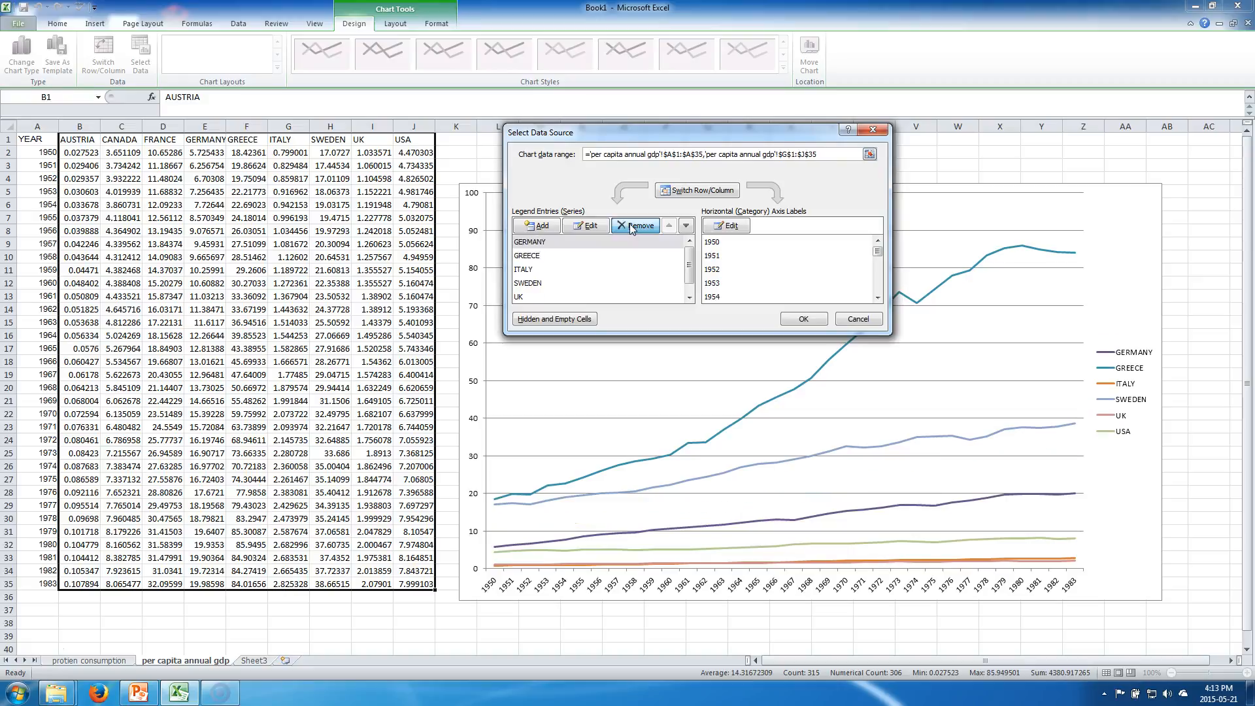
pyautogui.click(631, 226)
pyautogui.click(632, 226)
pyautogui.click(632, 226)
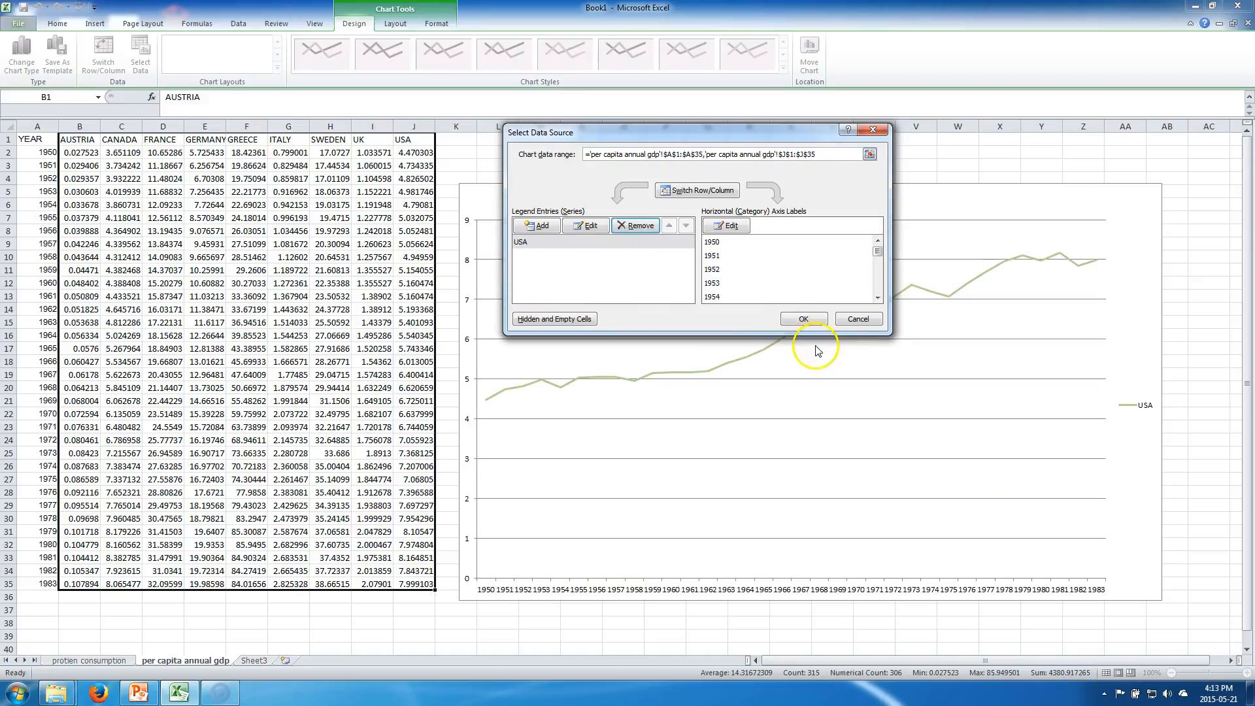
pyautogui.click(806, 319)
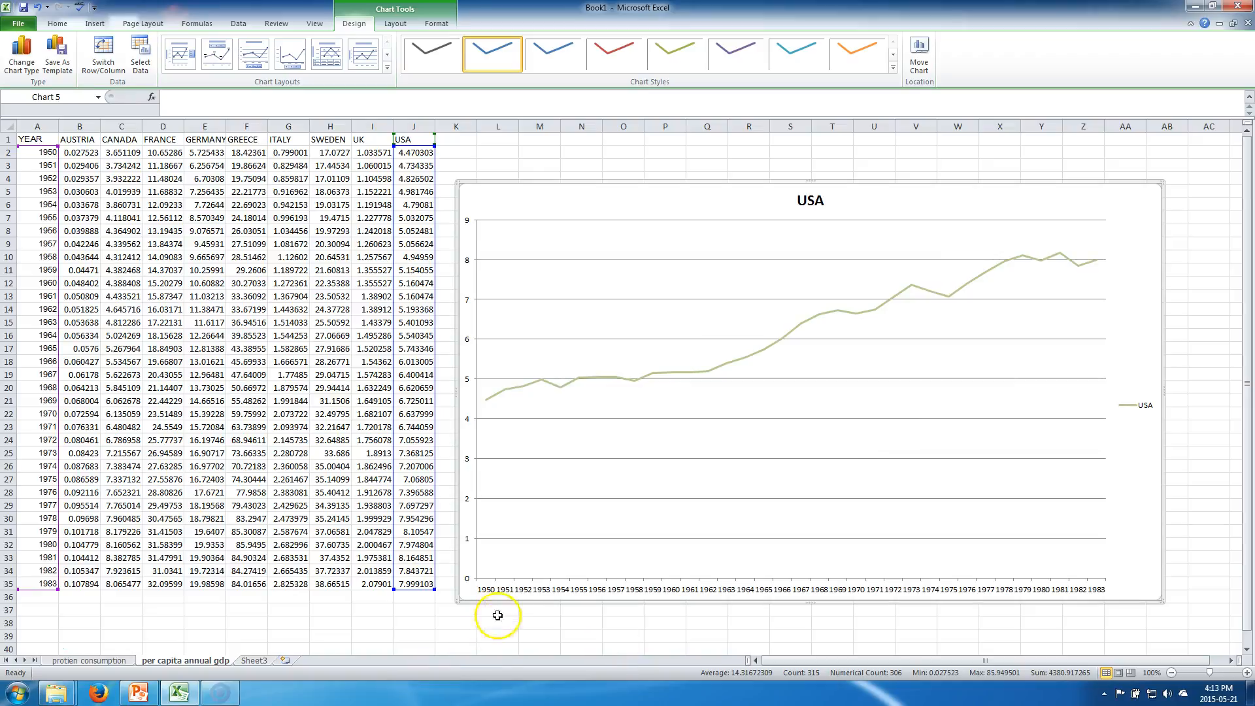
pyautogui.click(913, 590)
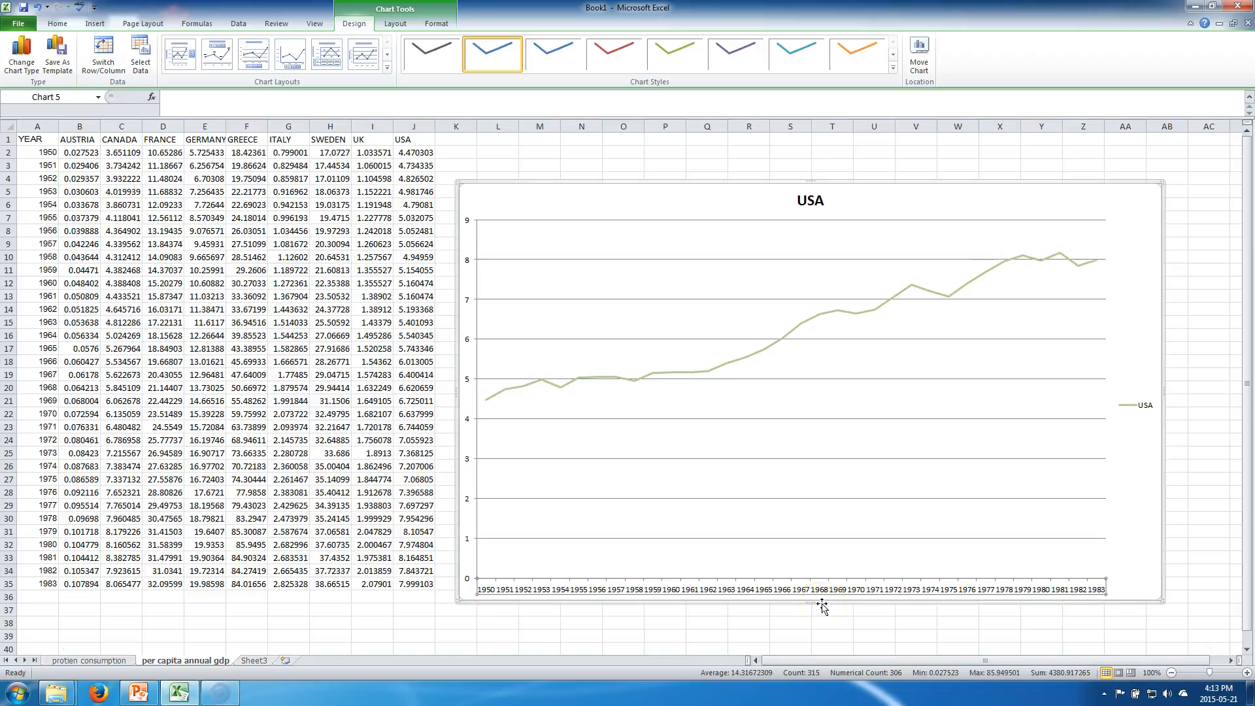
pyautogui.click(557, 390)
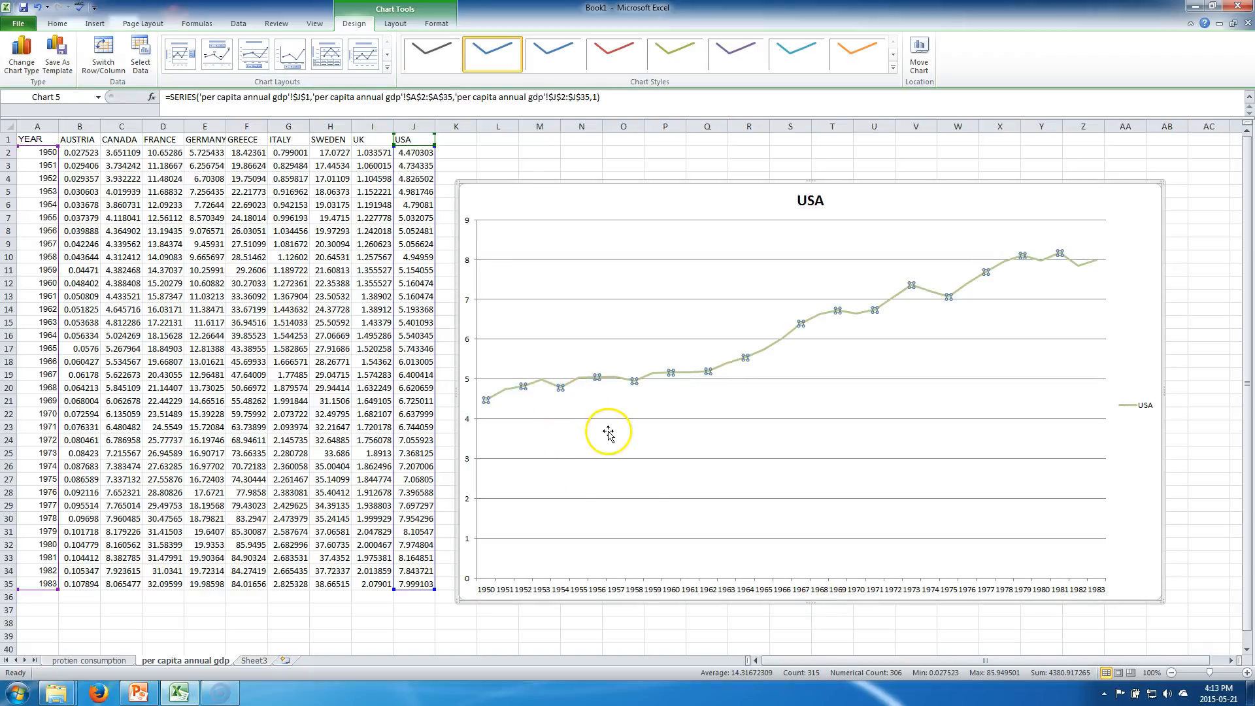
pyautogui.rightClick(521, 416)
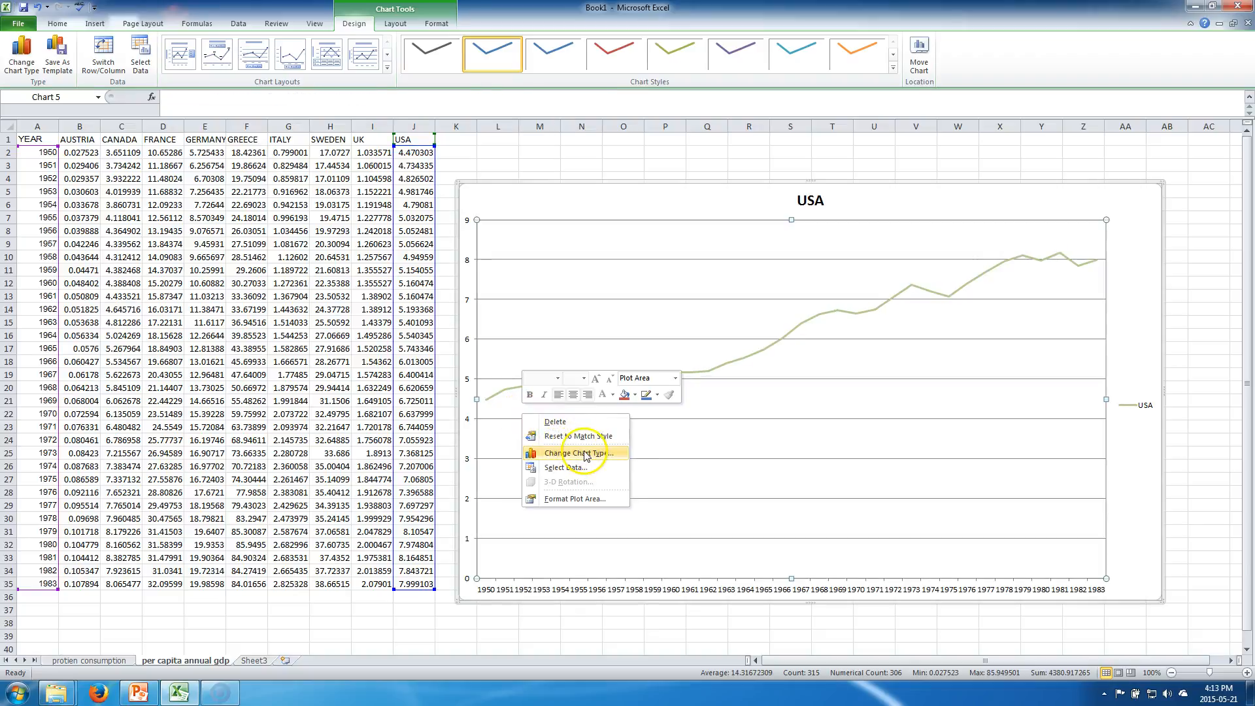
pyautogui.click(22, 654)
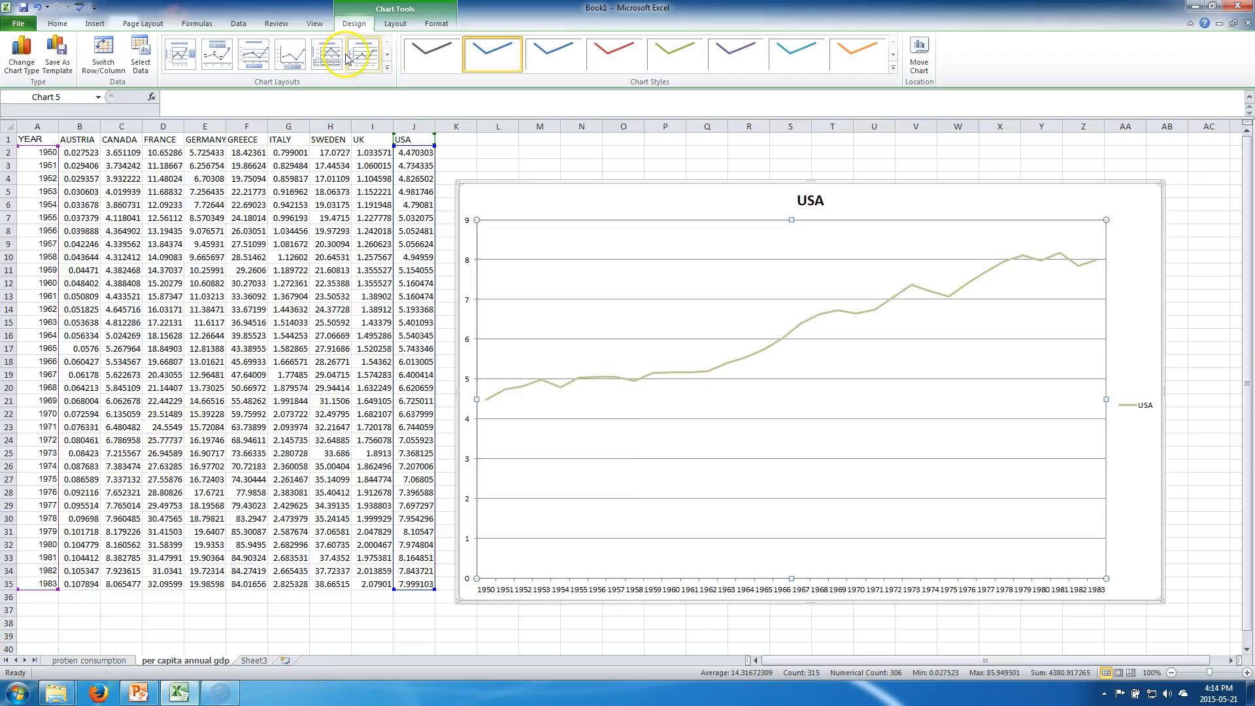
# Step: Add a linear trendline and an exponential trendline to the USA line
pyautogui.click(395, 24)
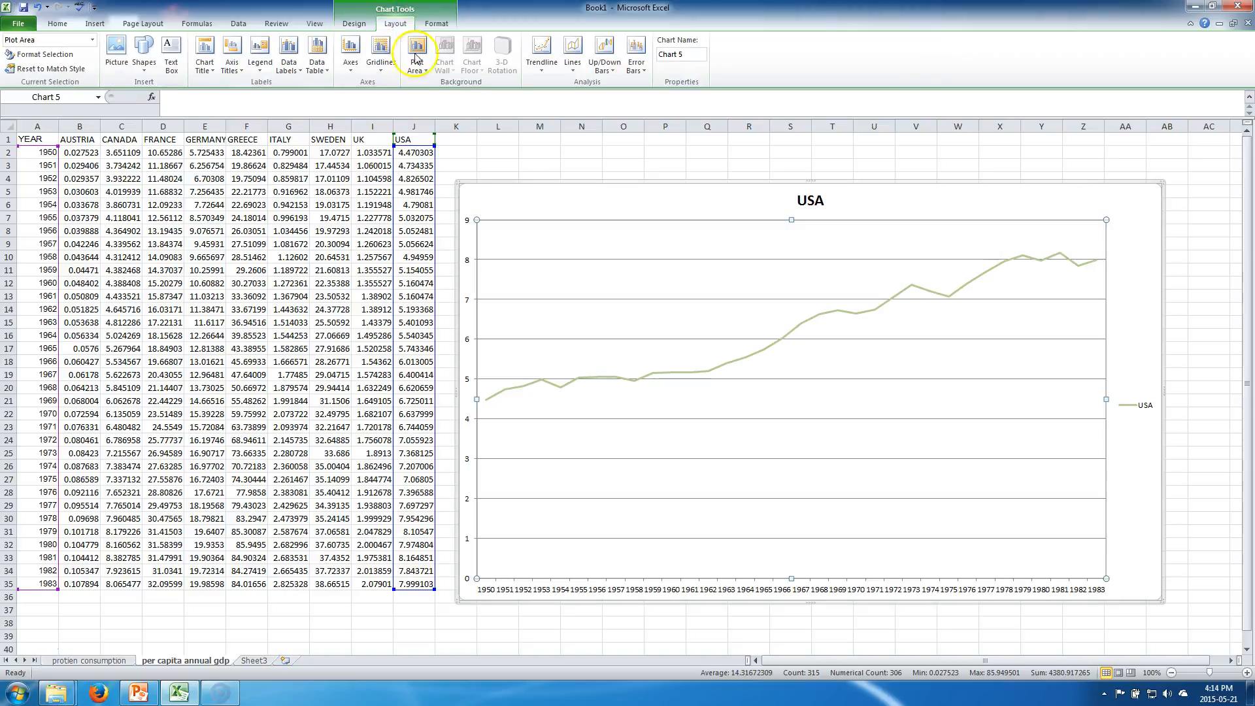
pyautogui.click(548, 62)
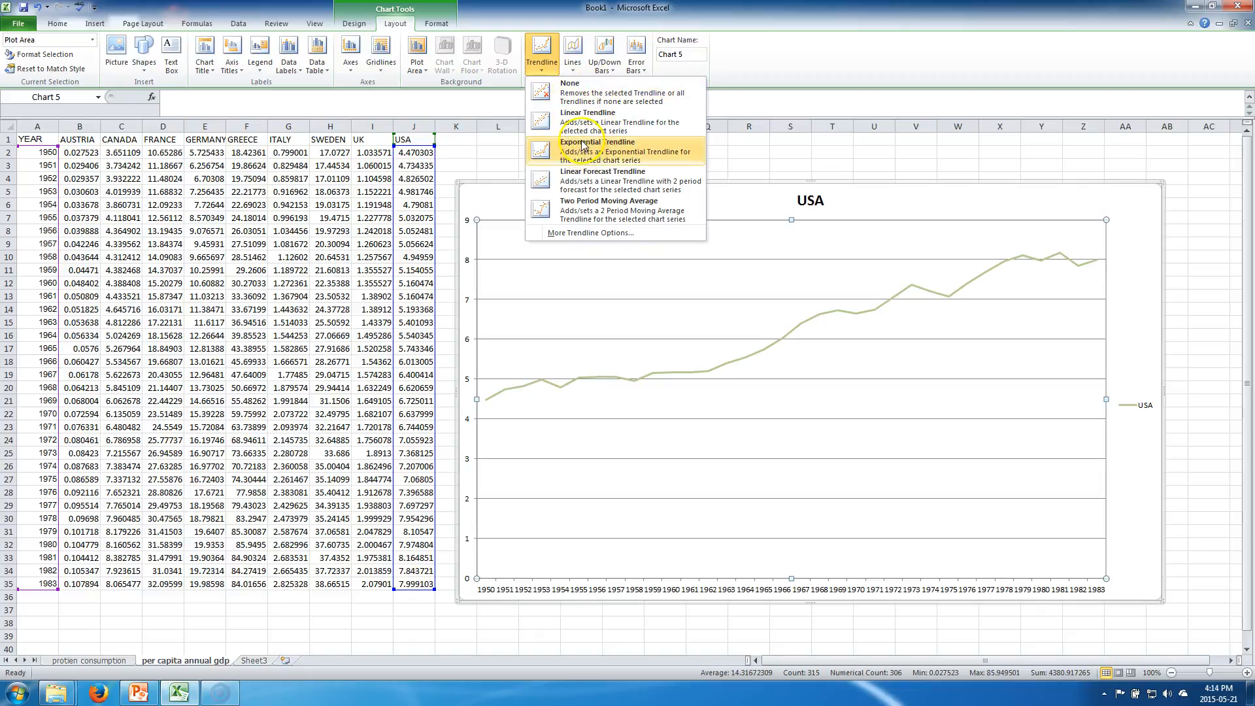
pyautogui.click(573, 122)
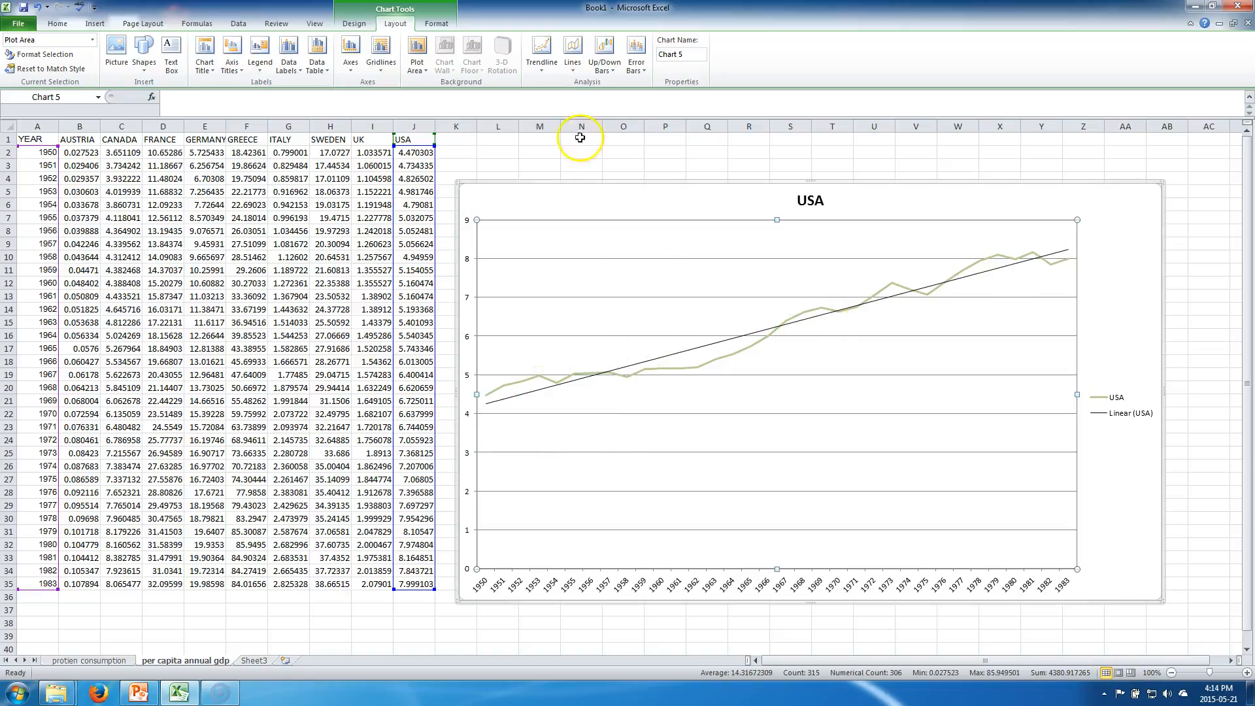
pyautogui.click(541, 53)
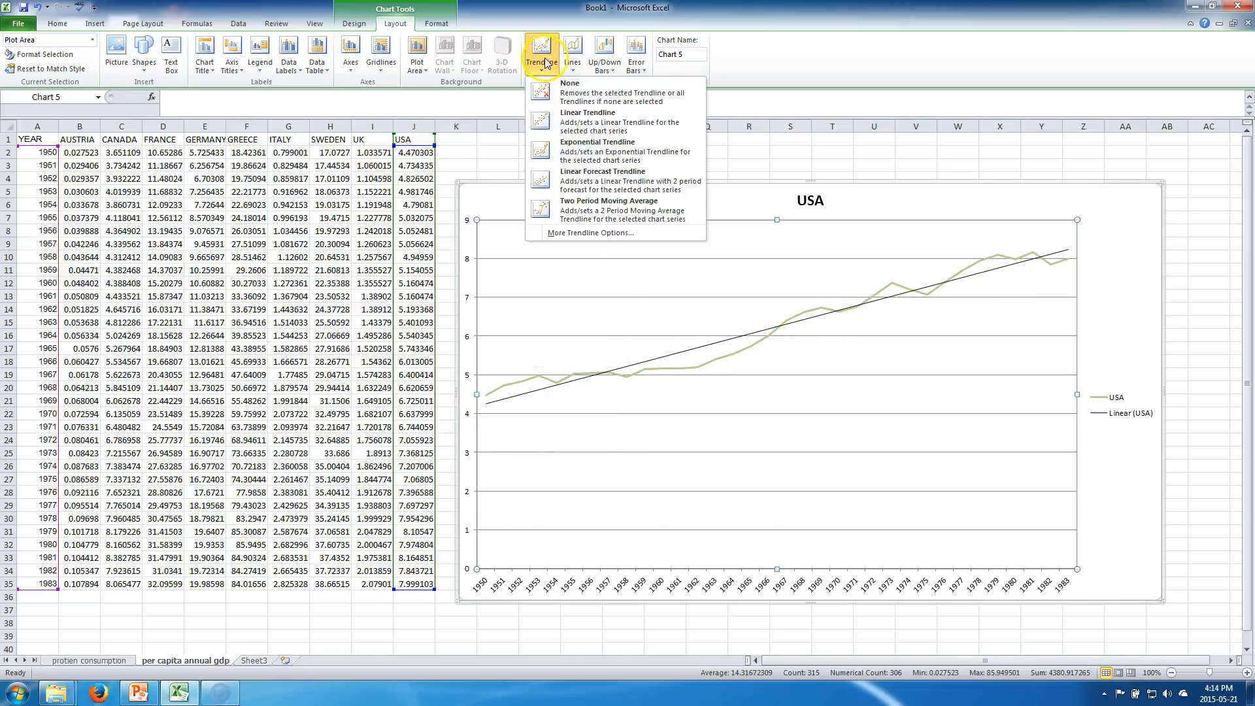
pyautogui.click(562, 155)
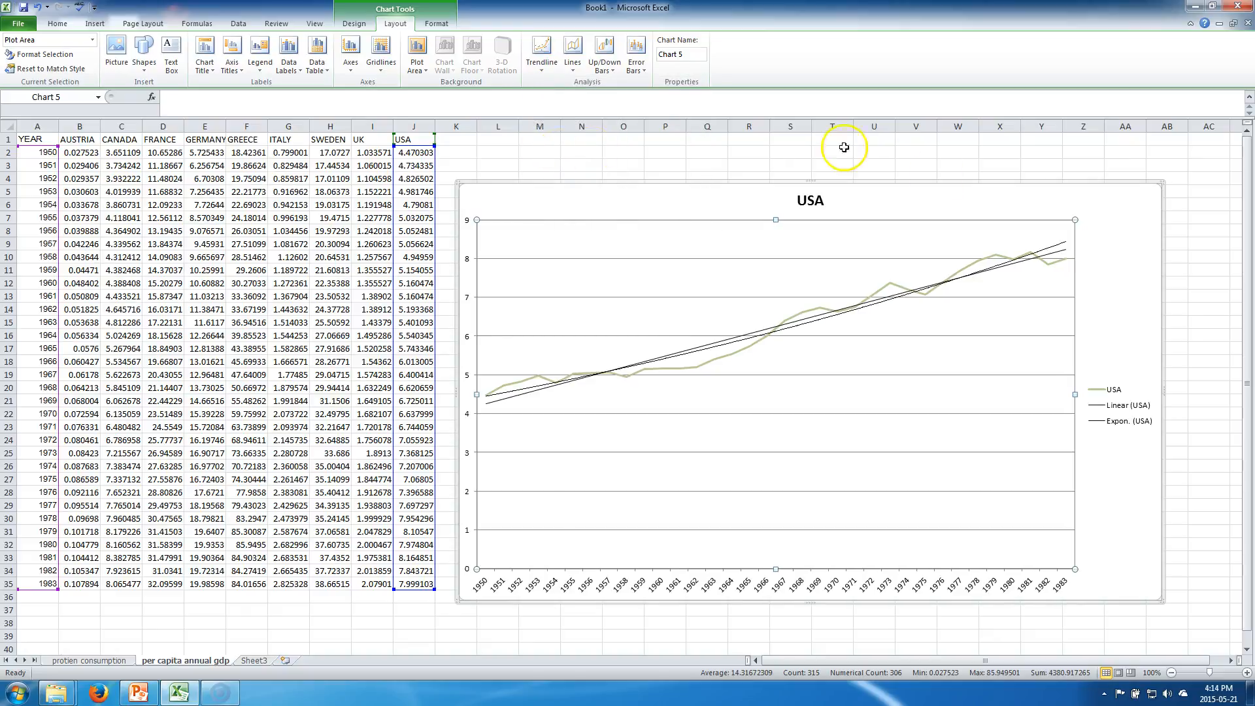
# Step: Try applying a linear trendline to the USA line again and undo that addition
pyautogui.click(544, 49)
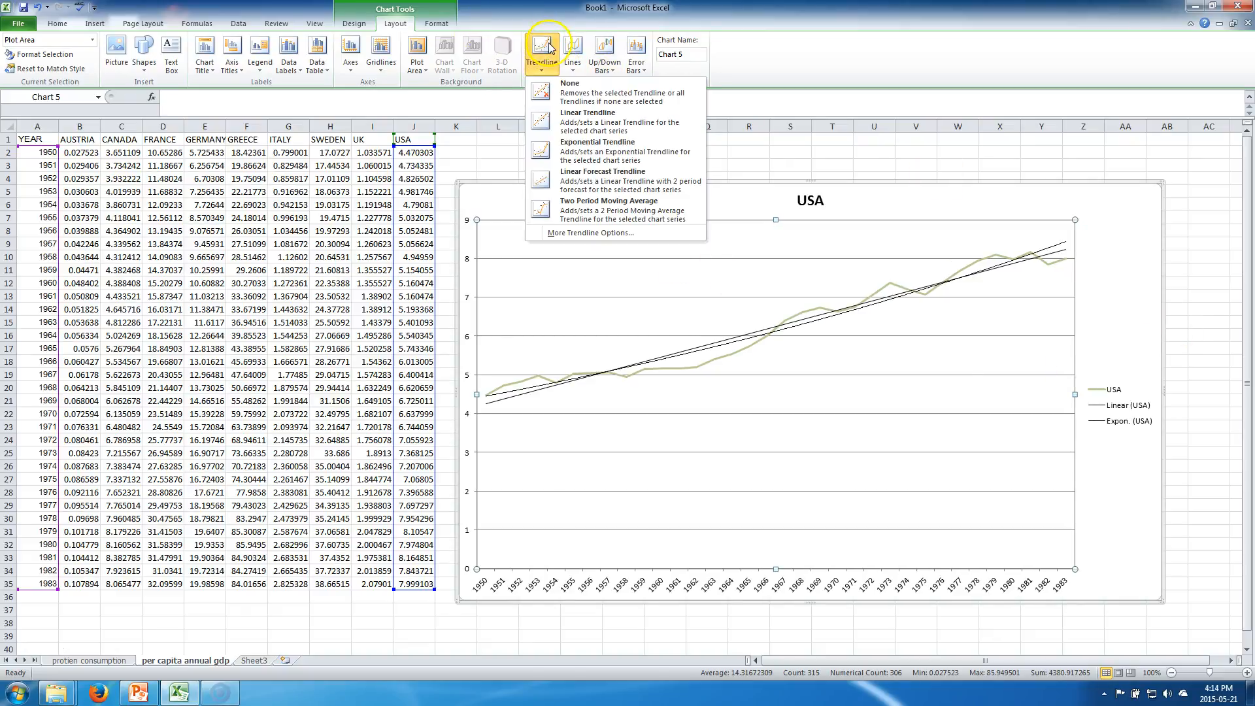
pyautogui.click(581, 124)
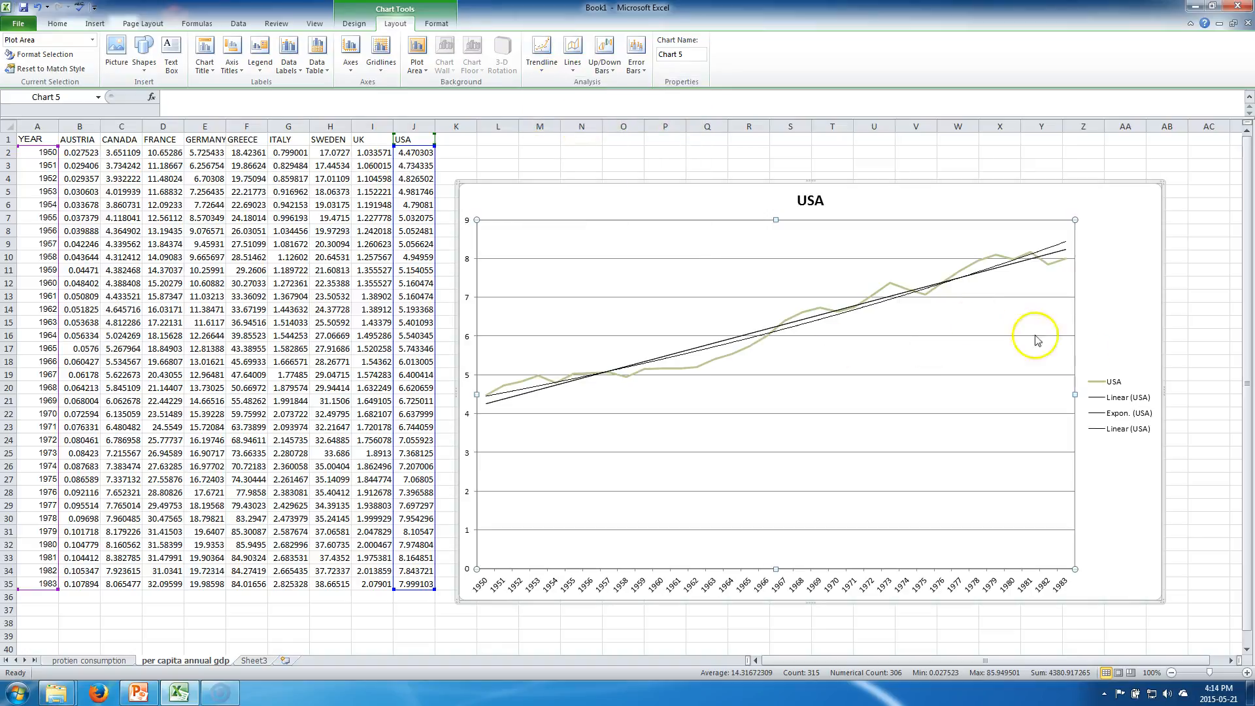
pyautogui.click(1114, 402)
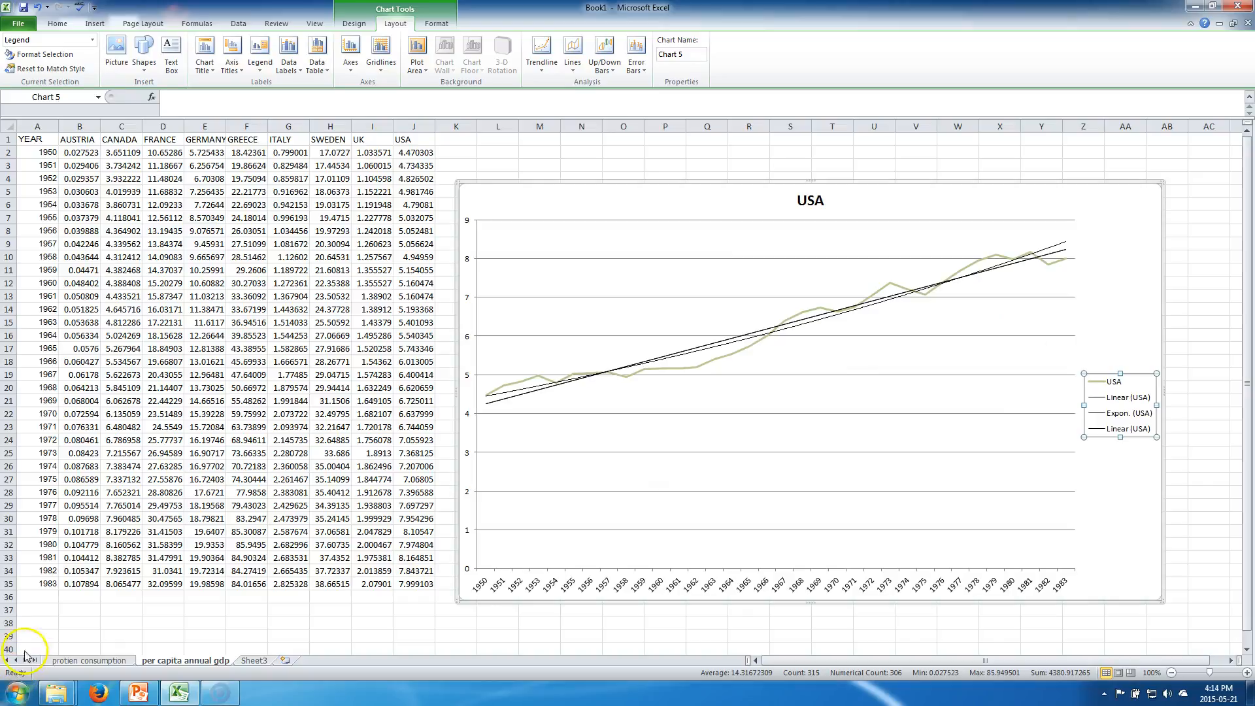
pyautogui.hotkey('ctrl', 'z')
# Step: Clear all trendlines from the USA chart and apply a single exponential trendline
pyautogui.click(543, 60)
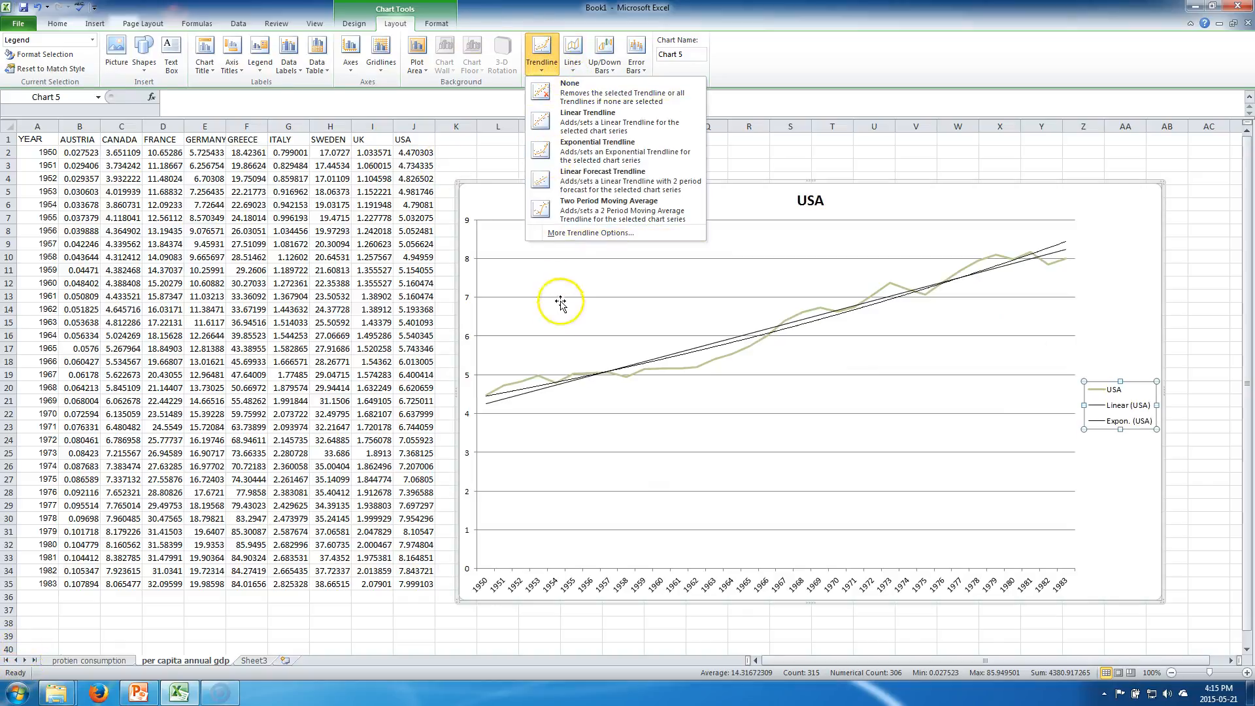
pyautogui.click(576, 108)
pyautogui.click(543, 66)
pyautogui.click(569, 157)
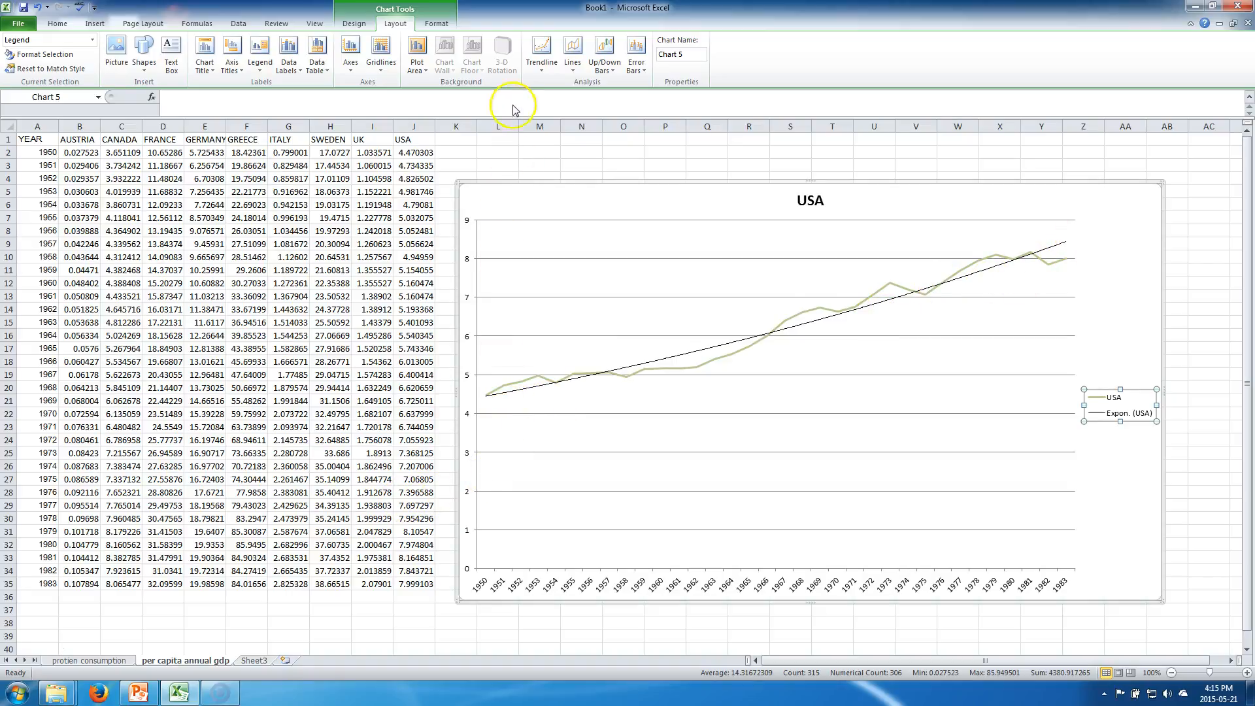
# Step: Replace the exponential trendline on the USA chart with a linear trendline that forecasts two periods ahead
pyautogui.click(541, 52)
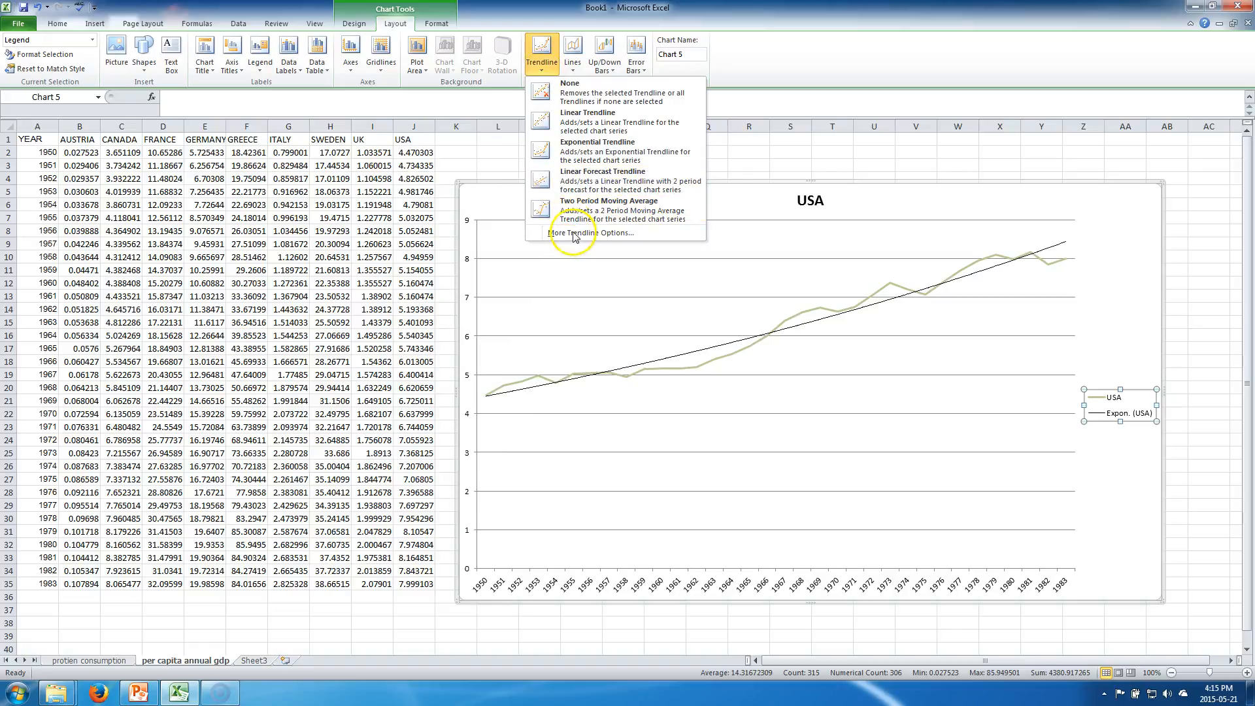
pyautogui.click(562, 91)
pyautogui.click(537, 52)
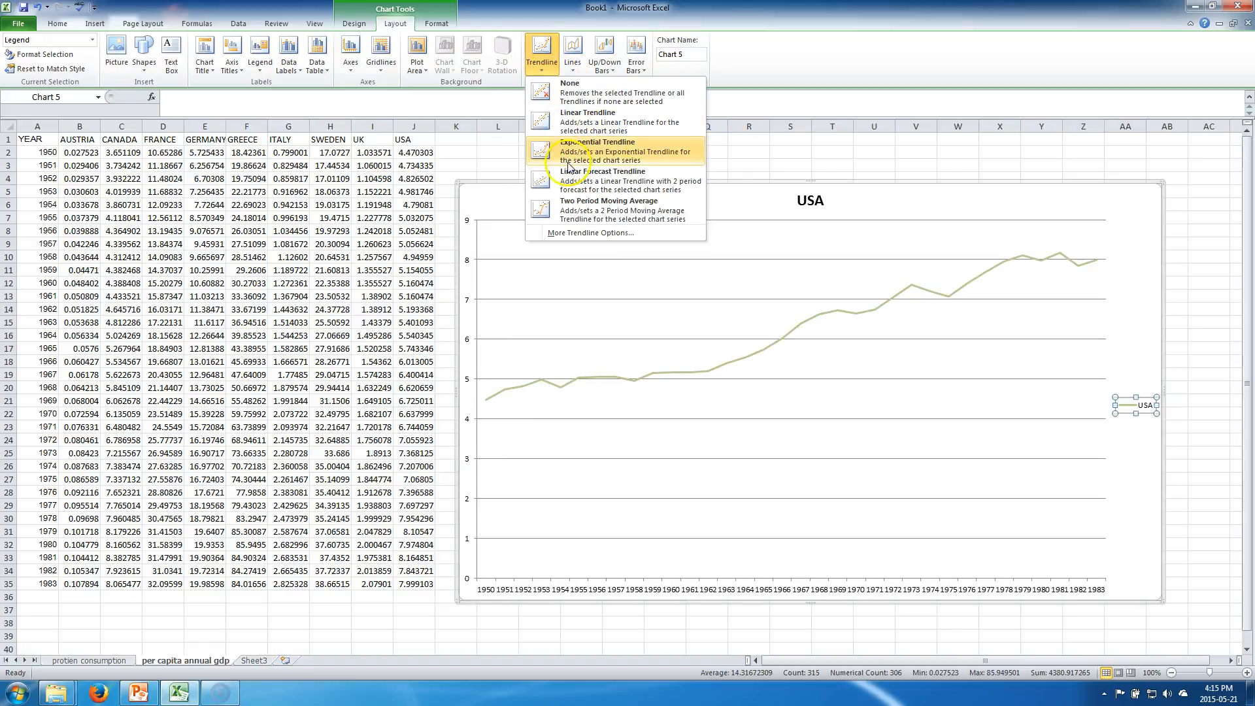
pyautogui.click(568, 188)
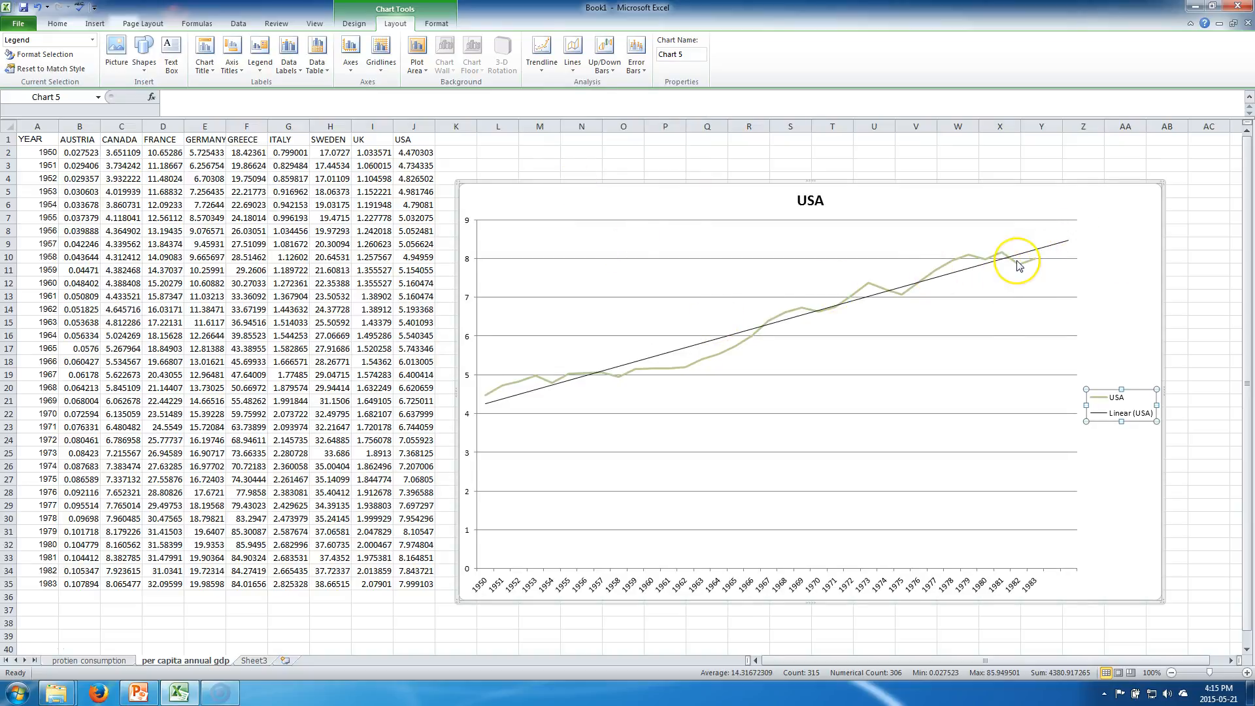
pyautogui.moveTo(1017, 265)
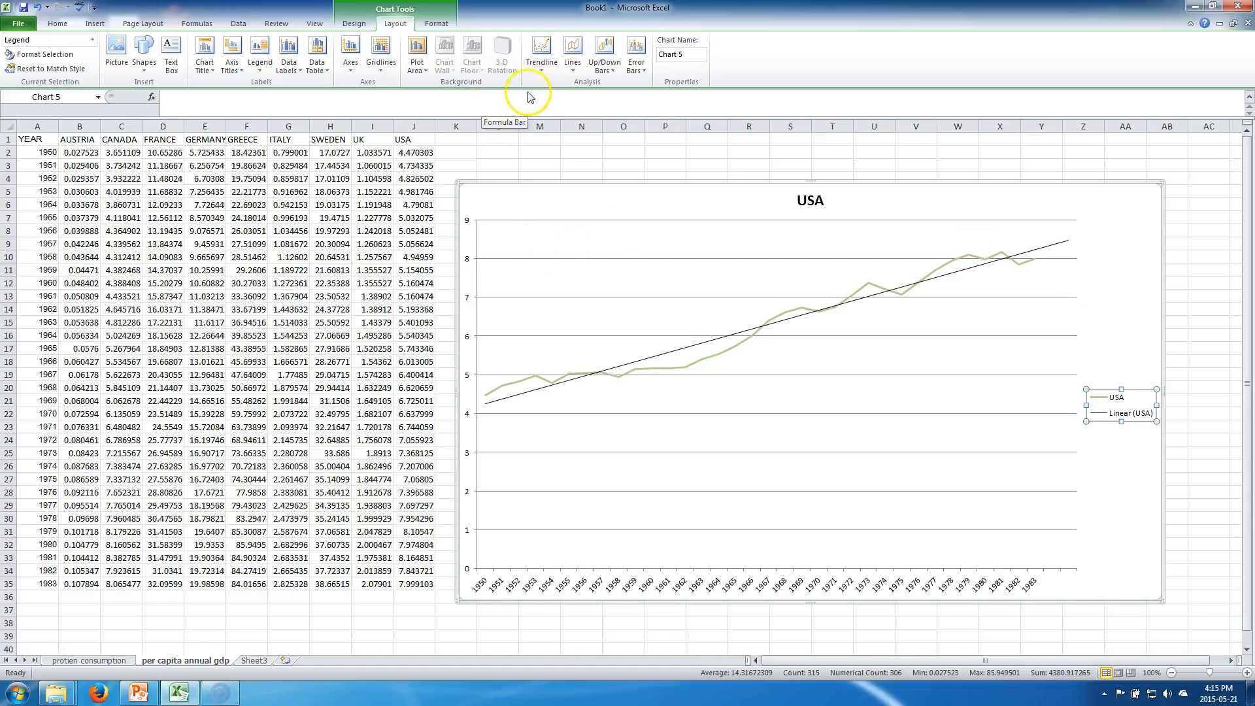
# Step: Try adding a second linear trendline to the USA line with the default trendline options, and remove it again
pyautogui.click(542, 56)
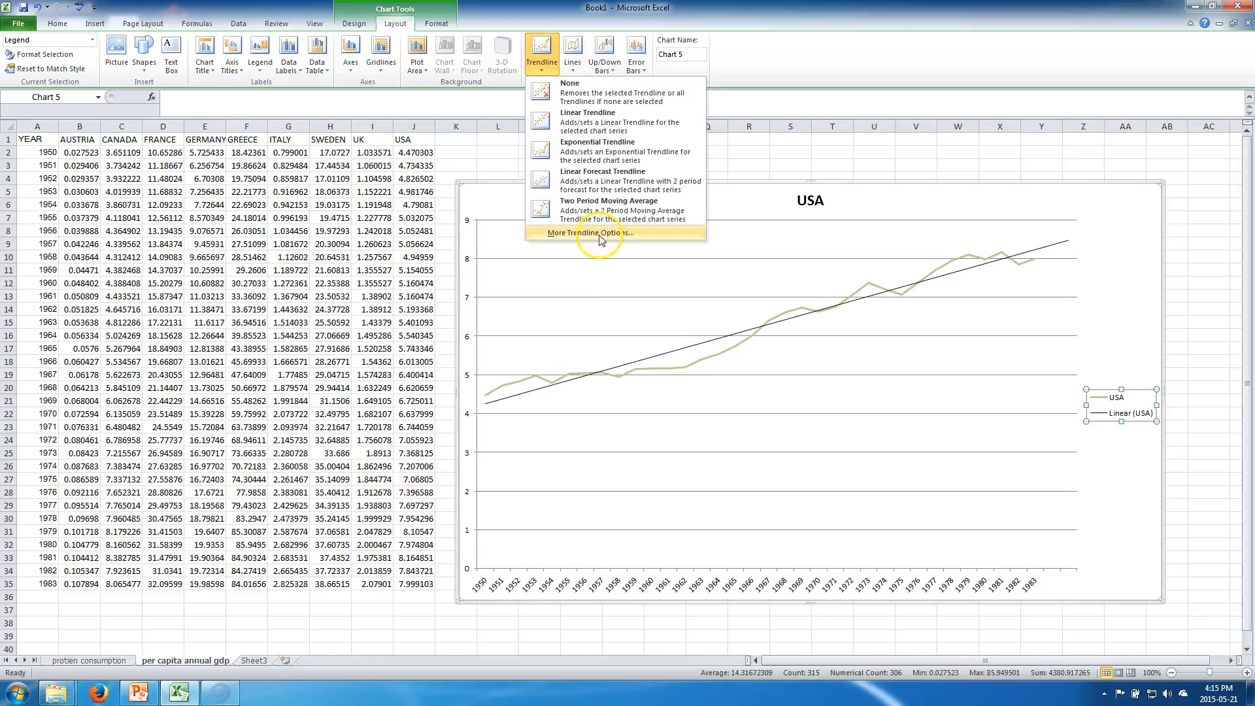
pyautogui.click(556, 233)
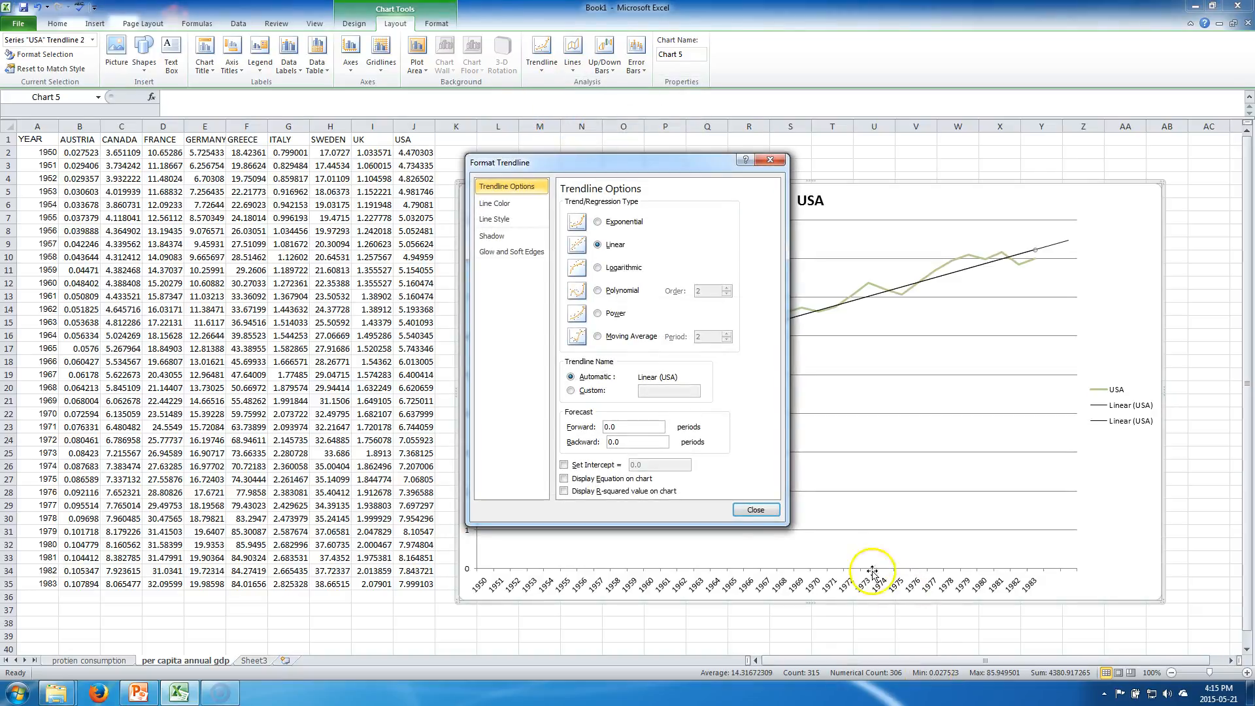
pyautogui.click(756, 510)
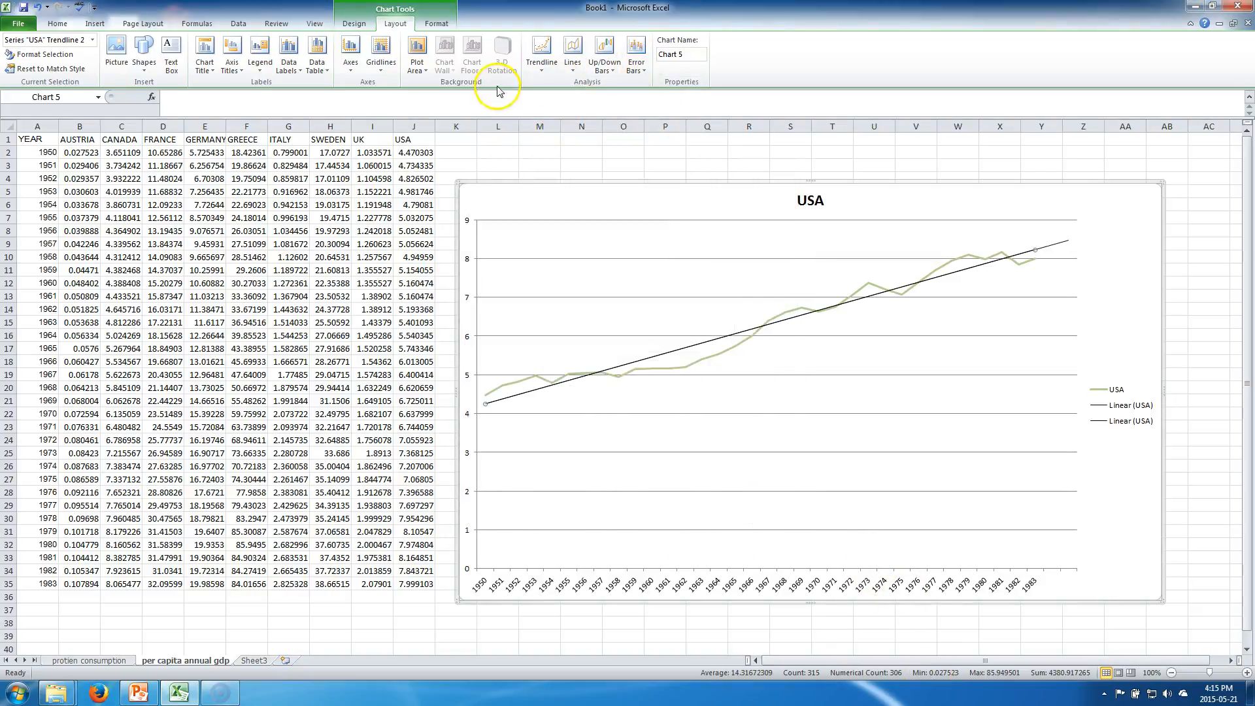
pyautogui.click(540, 70)
pyautogui.click(546, 80)
pyautogui.click(542, 52)
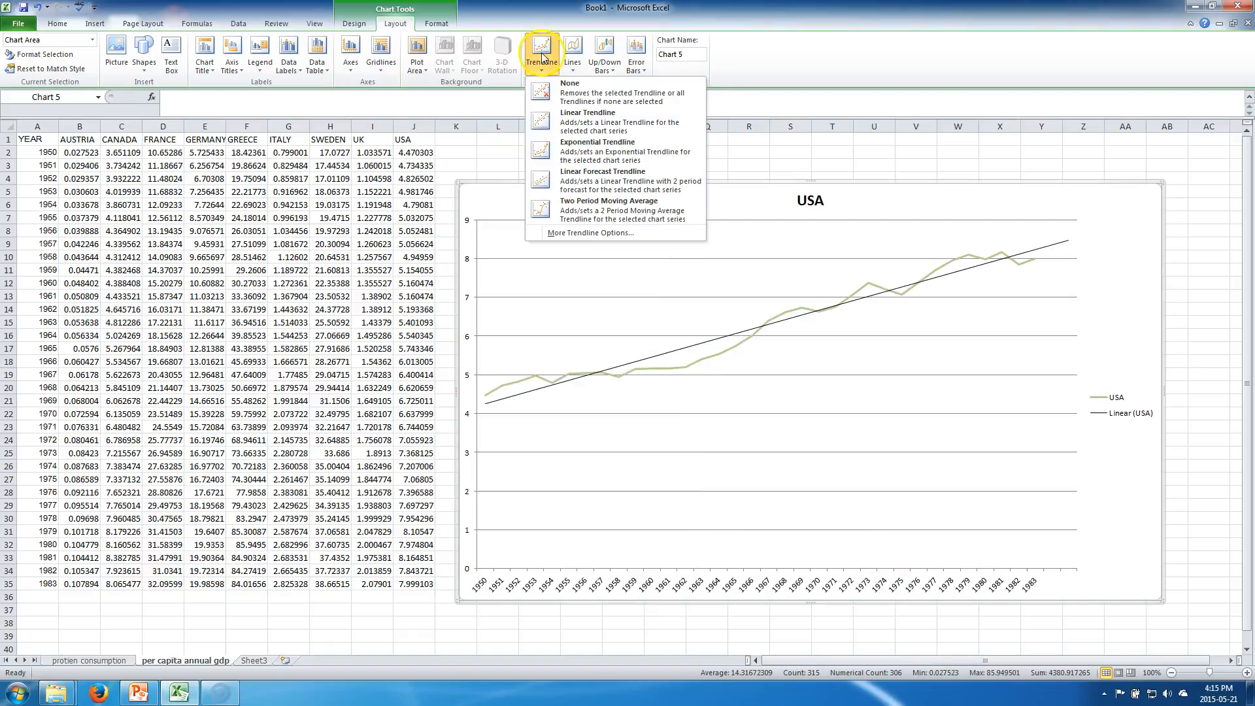
# Step: Clear all trendlines from the USA chart and apply a single two-period moving average
pyautogui.click(597, 213)
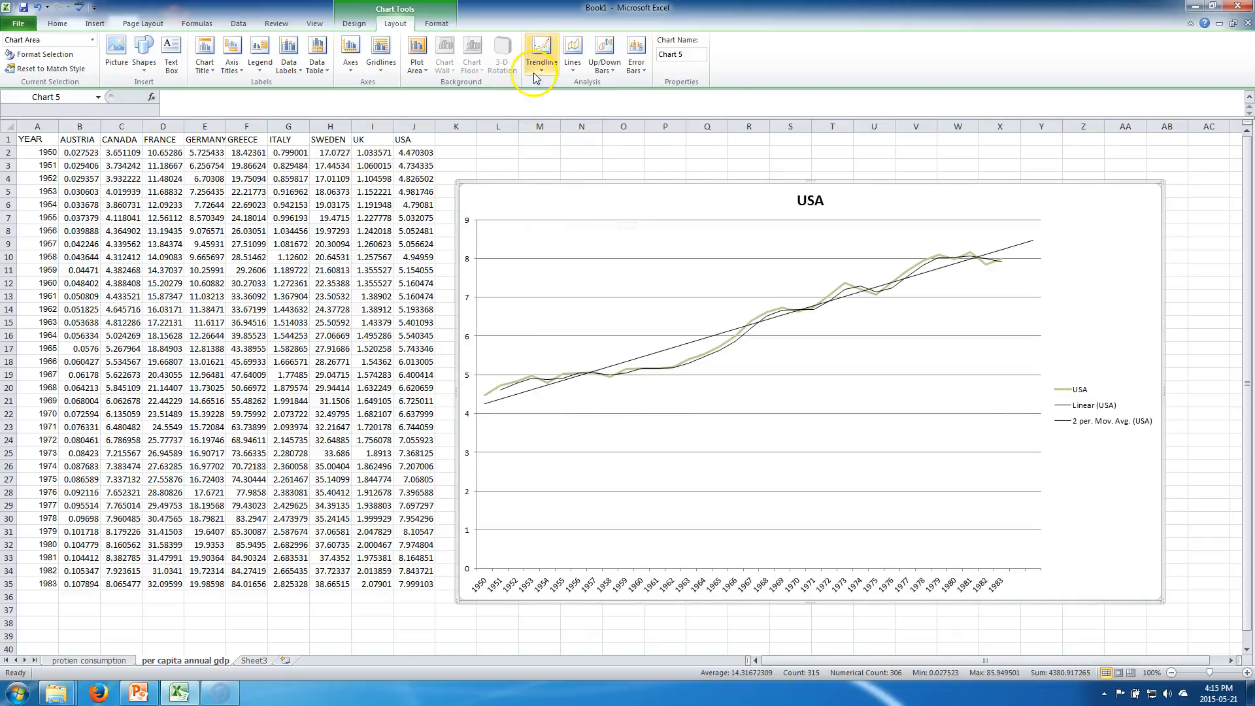
pyautogui.click(541, 54)
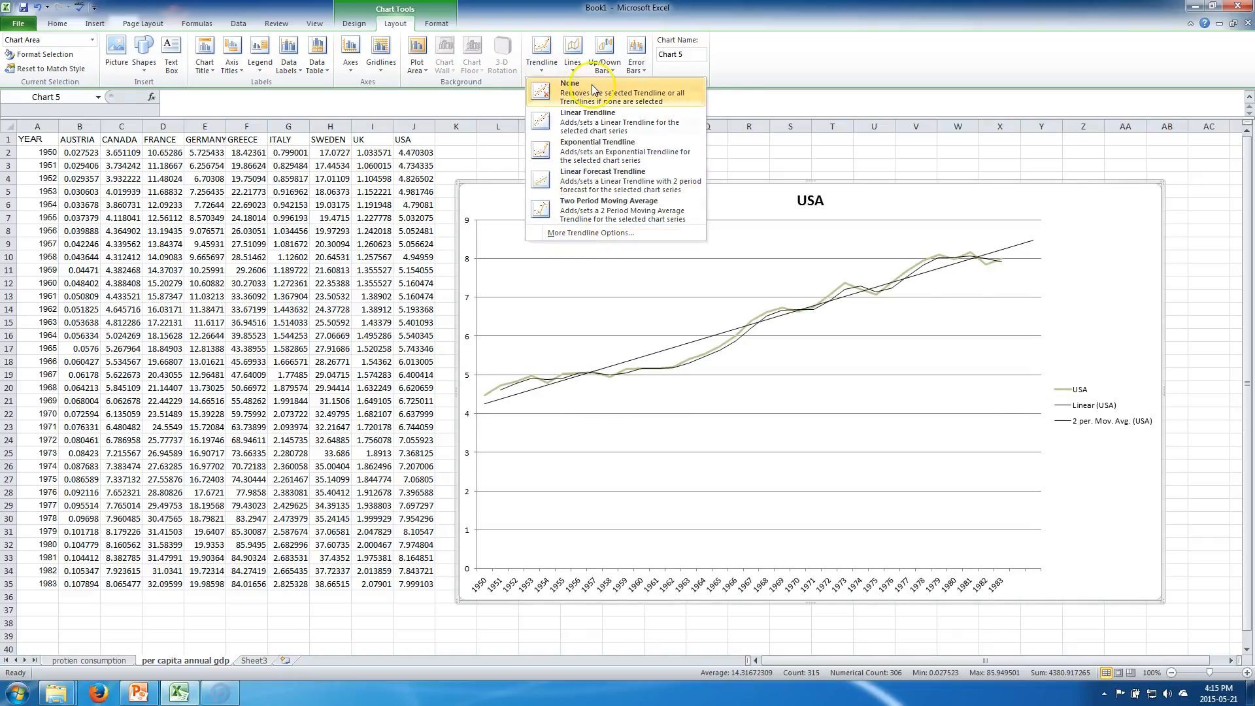
pyautogui.click(592, 99)
pyautogui.click(533, 59)
pyautogui.click(602, 213)
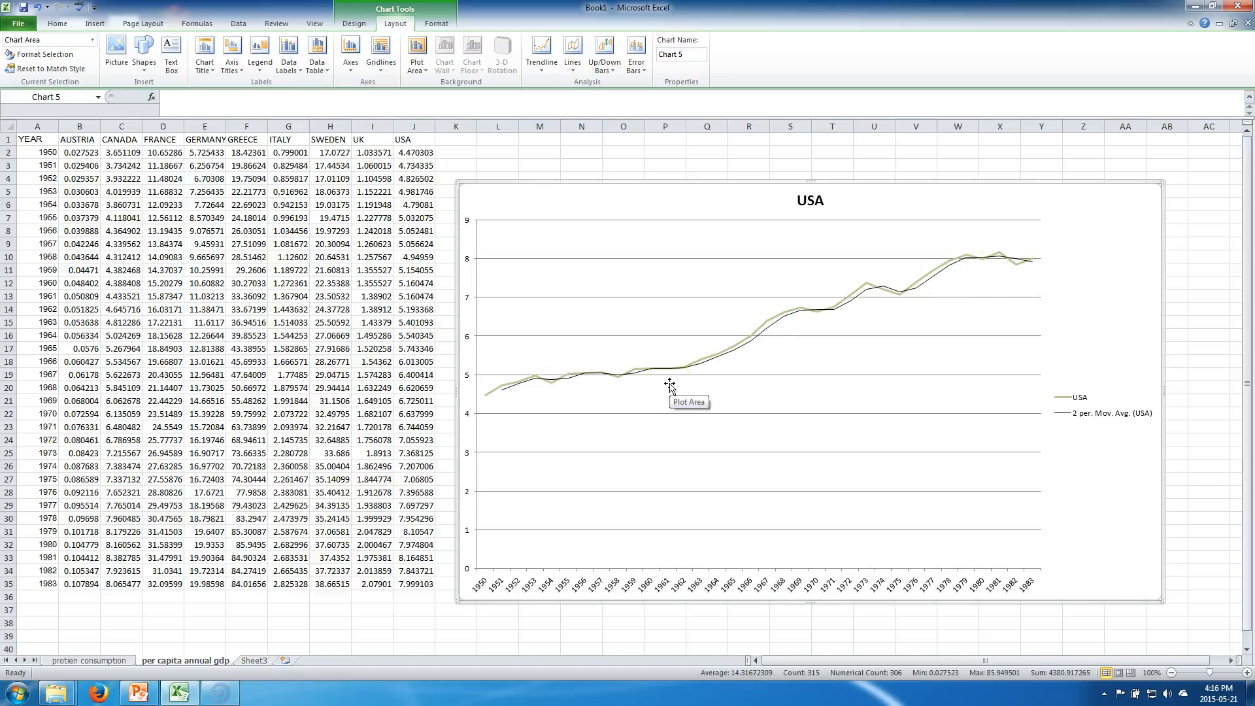
# Step: Add another trendline to the USA line as a polynomial, trying order 6 and returning it to order 2
pyautogui.click(544, 52)
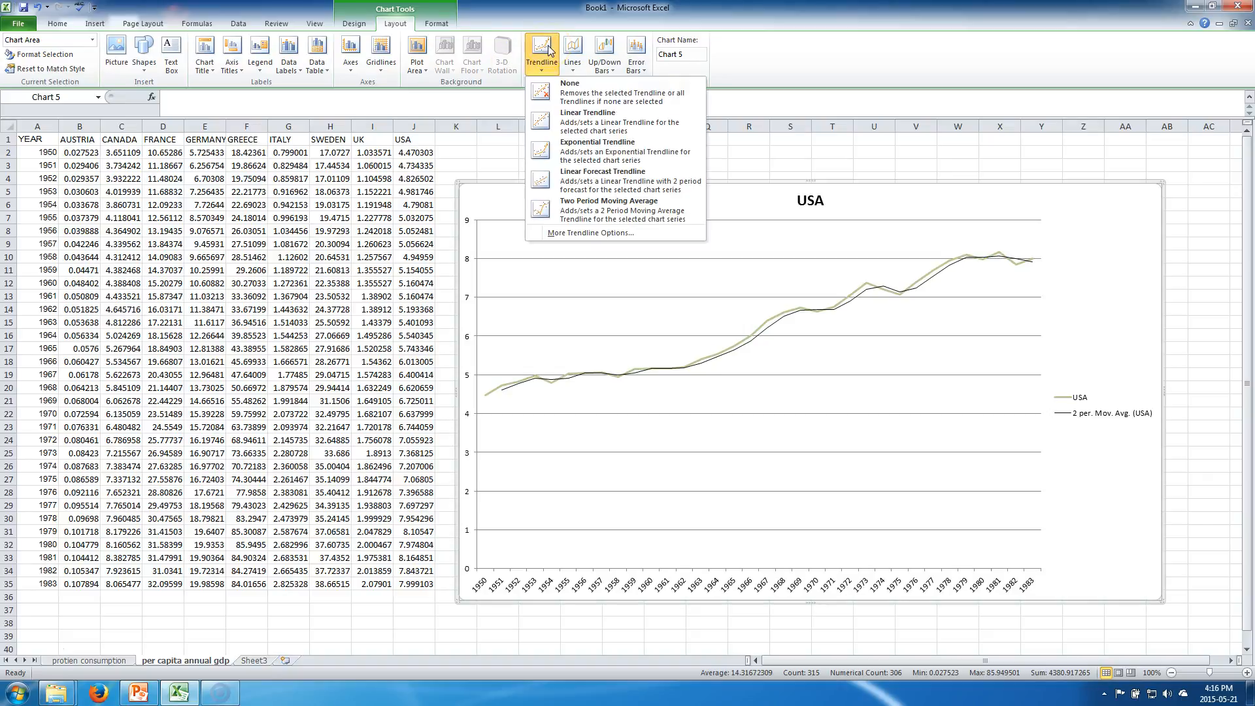
pyautogui.click(582, 233)
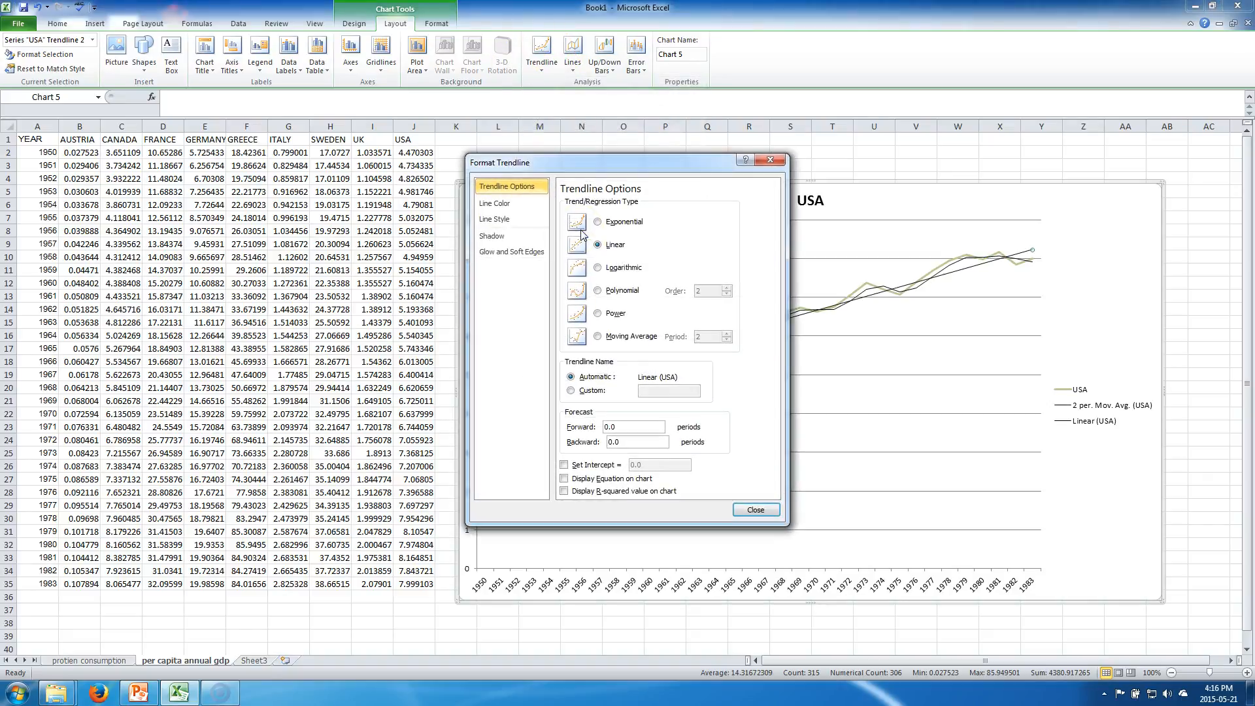
pyautogui.click(614, 287)
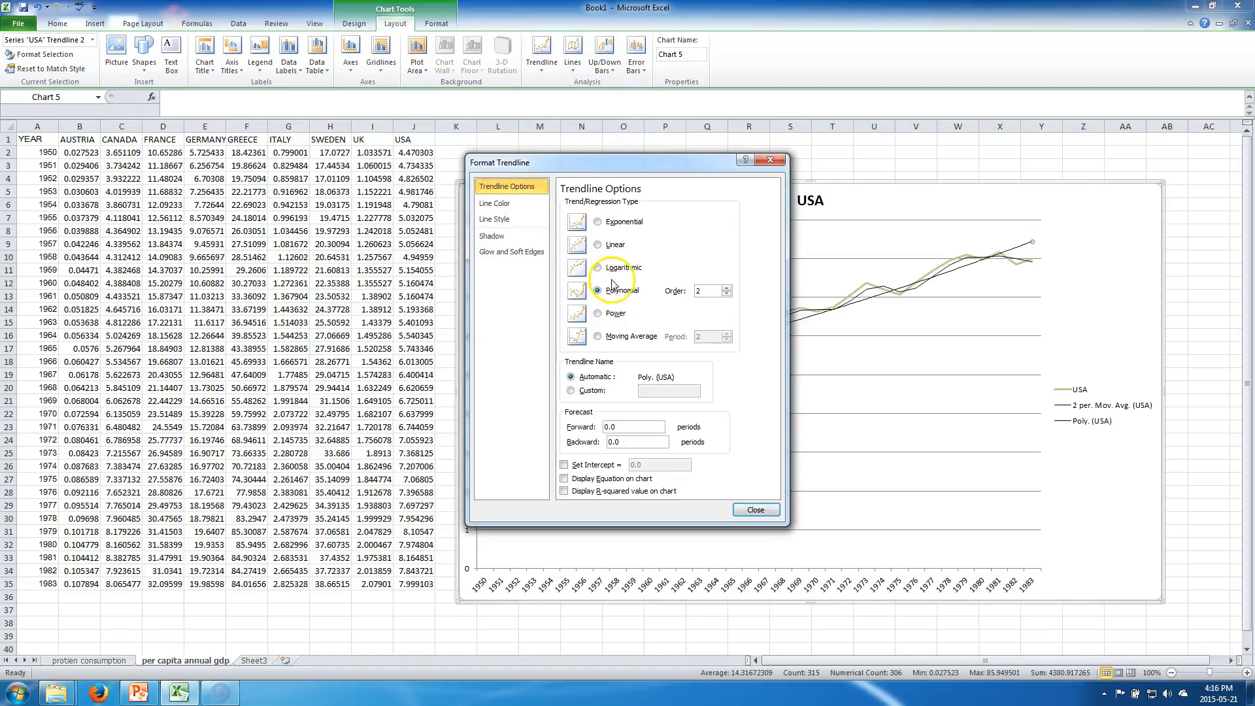
pyautogui.click(727, 287)
pyautogui.click(727, 288)
pyautogui.click(728, 287)
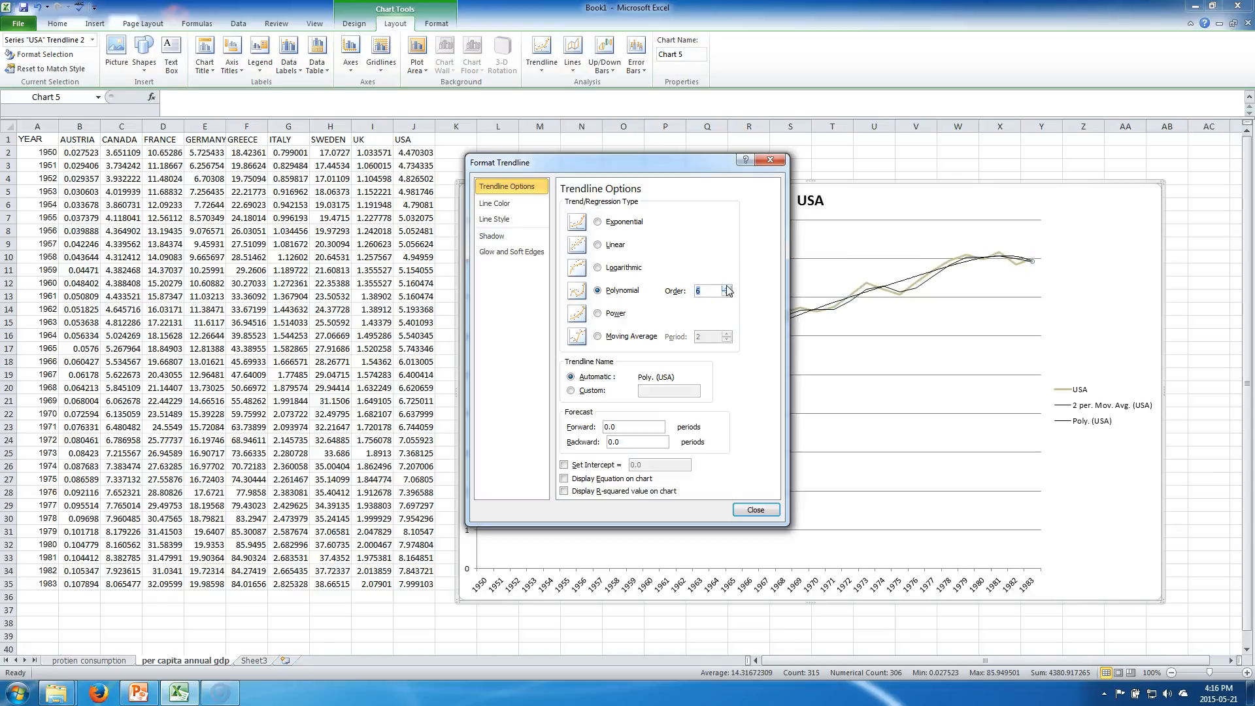
pyautogui.click(727, 295)
pyautogui.click(727, 295)
pyautogui.click(727, 295)
pyautogui.click(727, 295)
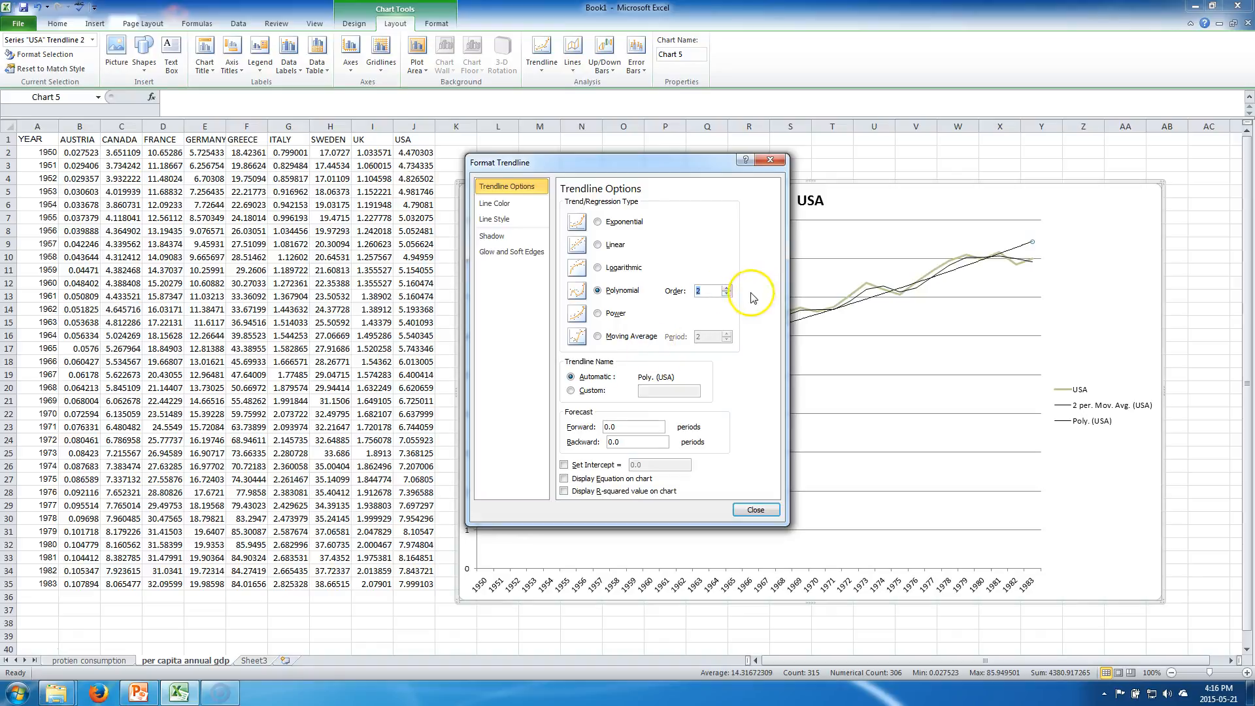
# Step: Change the newly added trendline from polynomial to a moving average with a period of 5
pyautogui.click(641, 336)
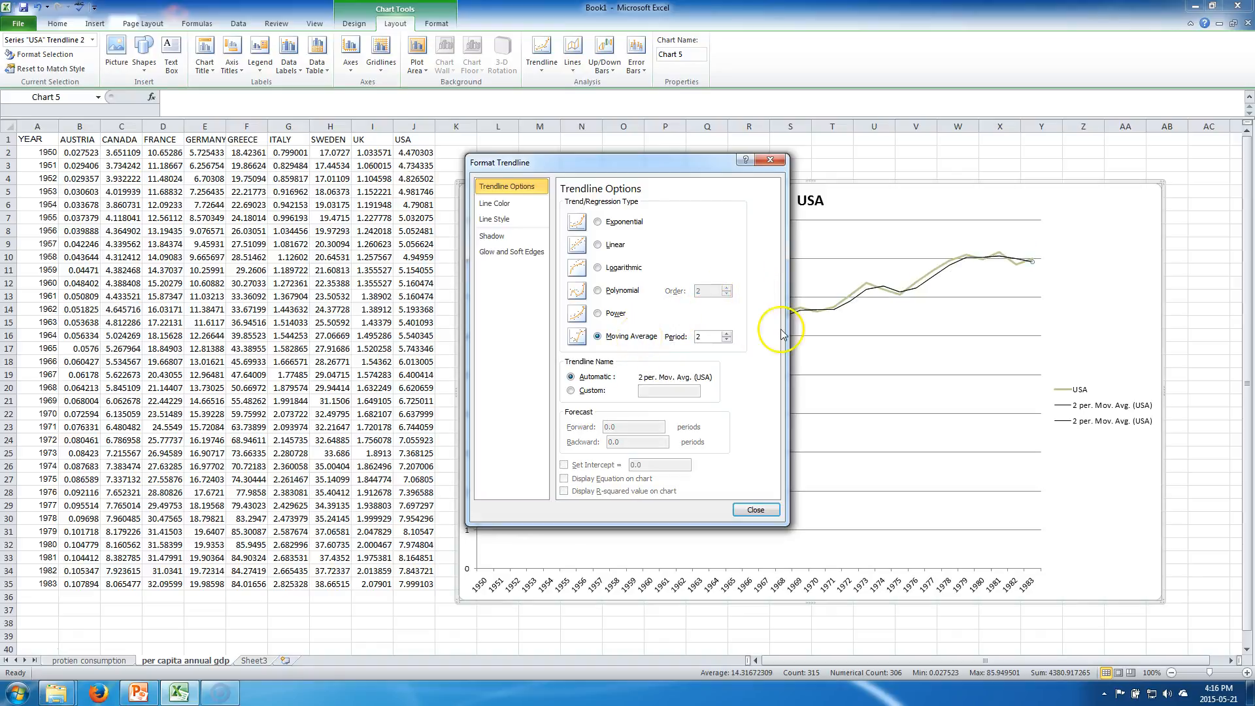
pyautogui.click(726, 333)
pyautogui.click(727, 333)
pyautogui.click(726, 332)
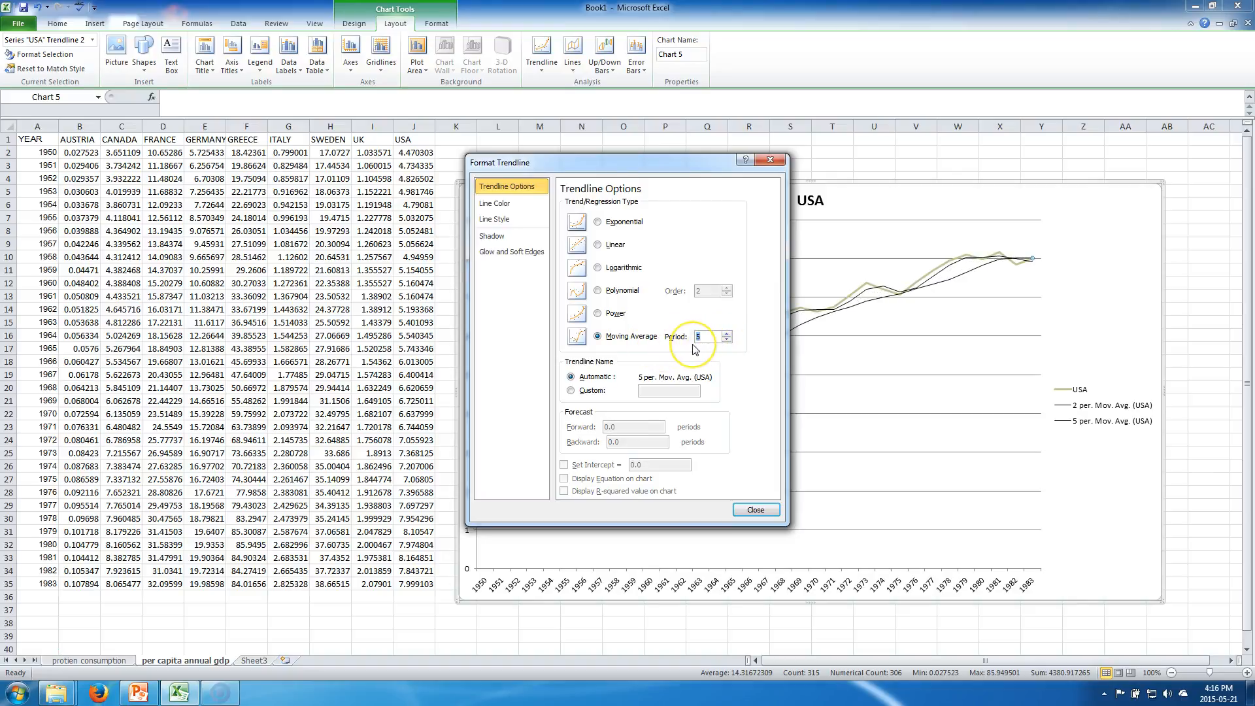
pyautogui.click(599, 338)
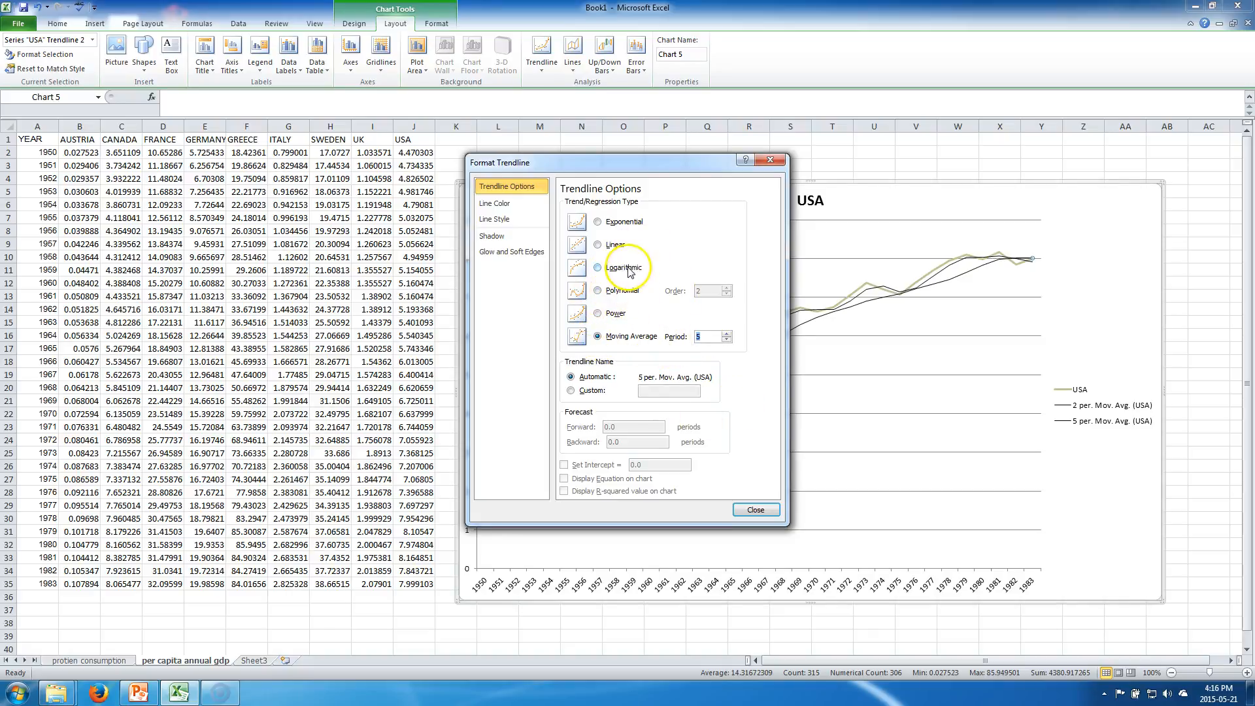
# Step: Give the five-period moving average trendline a dotted dash type and finish formatting it
pyautogui.click(495, 203)
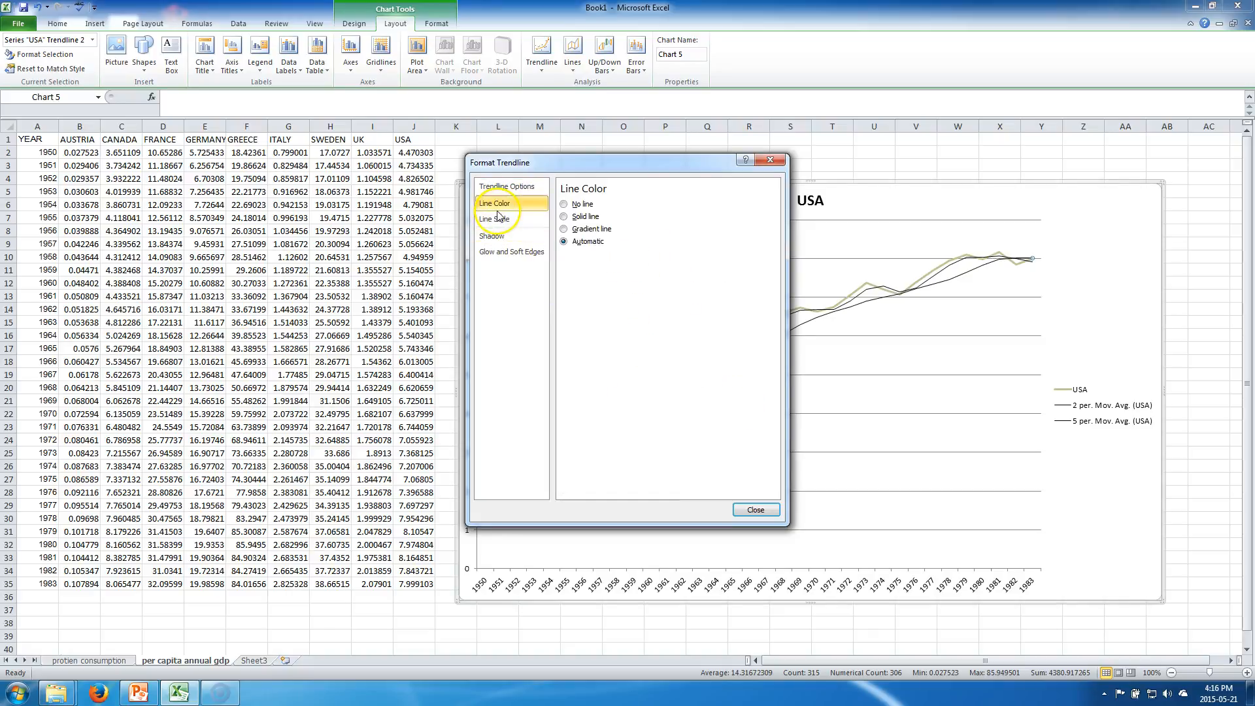
pyautogui.click(507, 220)
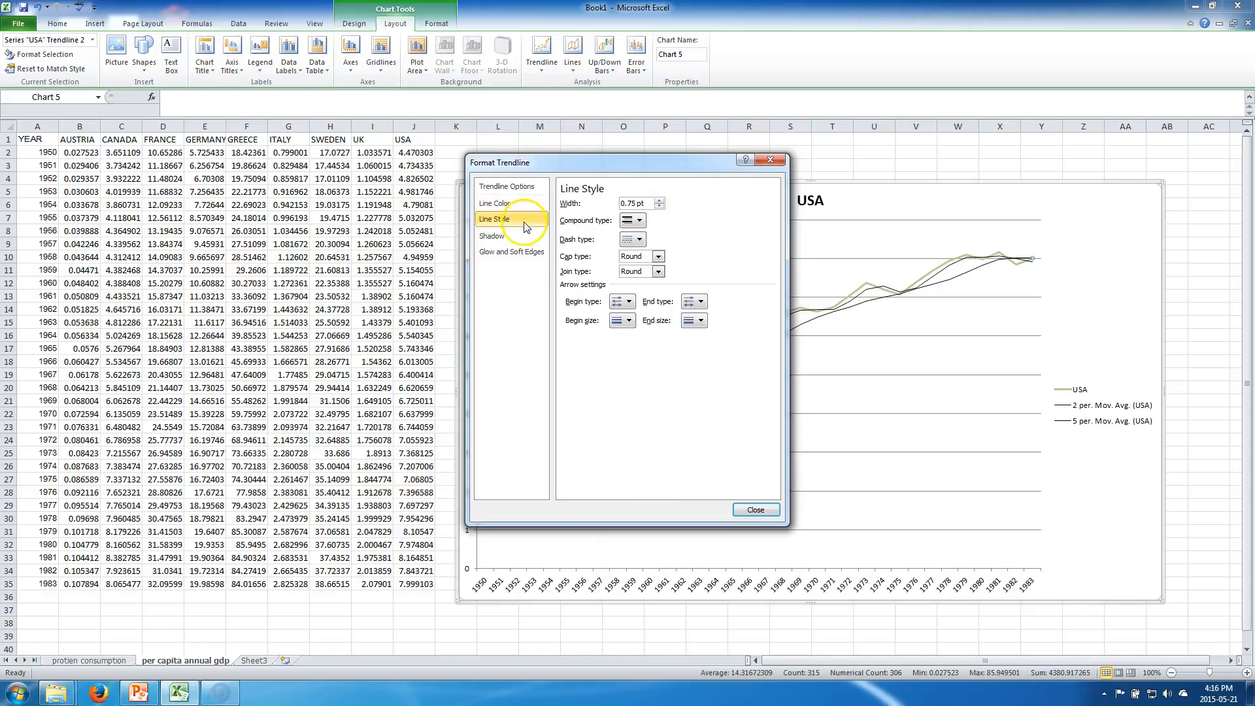
pyautogui.click(634, 219)
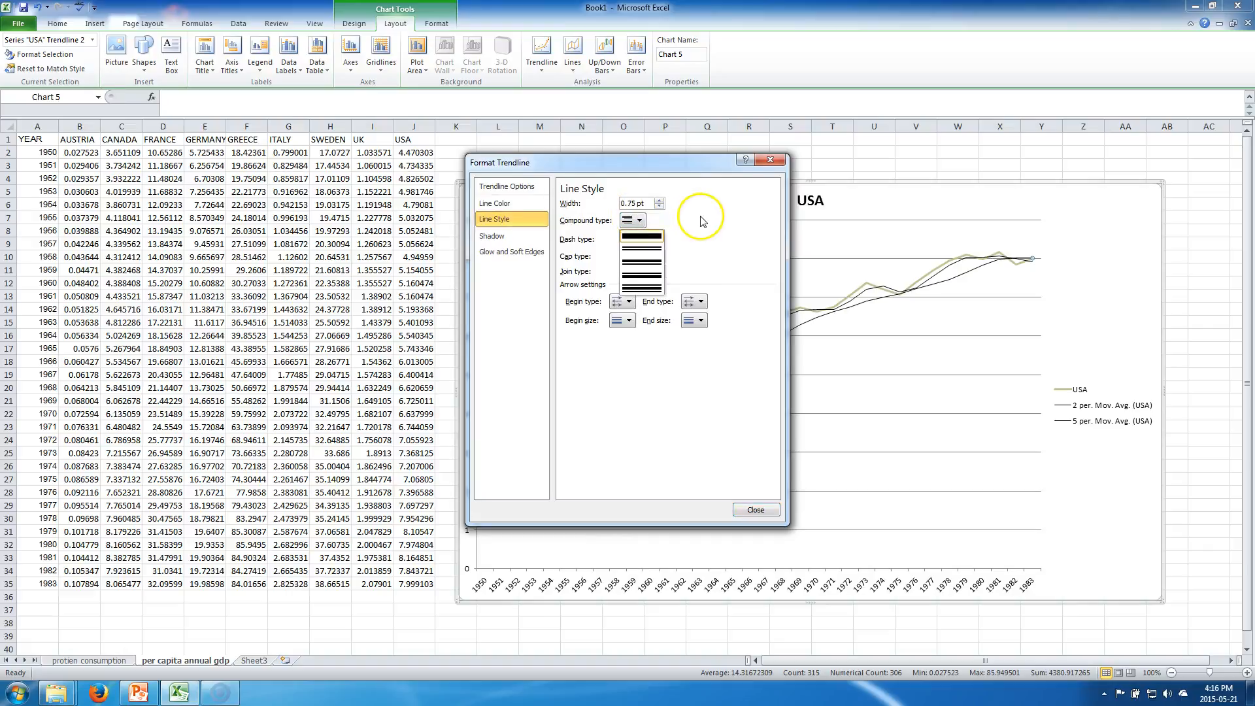
pyautogui.click(702, 221)
pyautogui.click(632, 239)
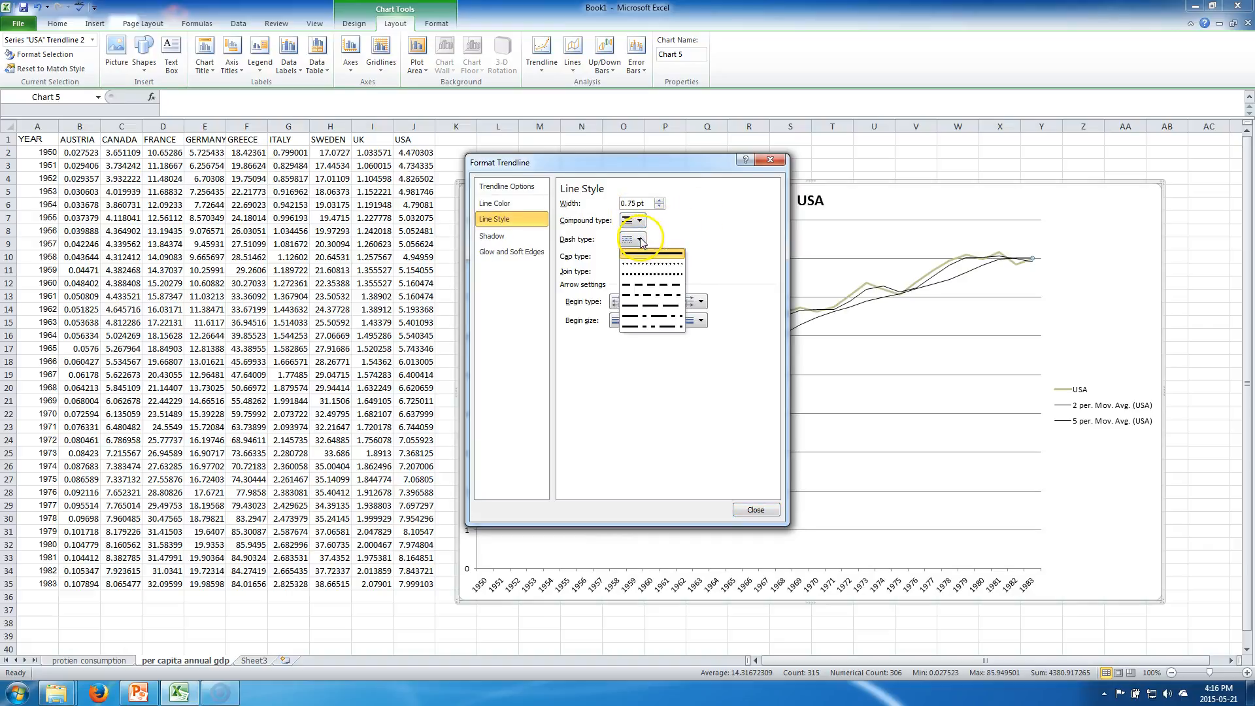
pyautogui.click(647, 275)
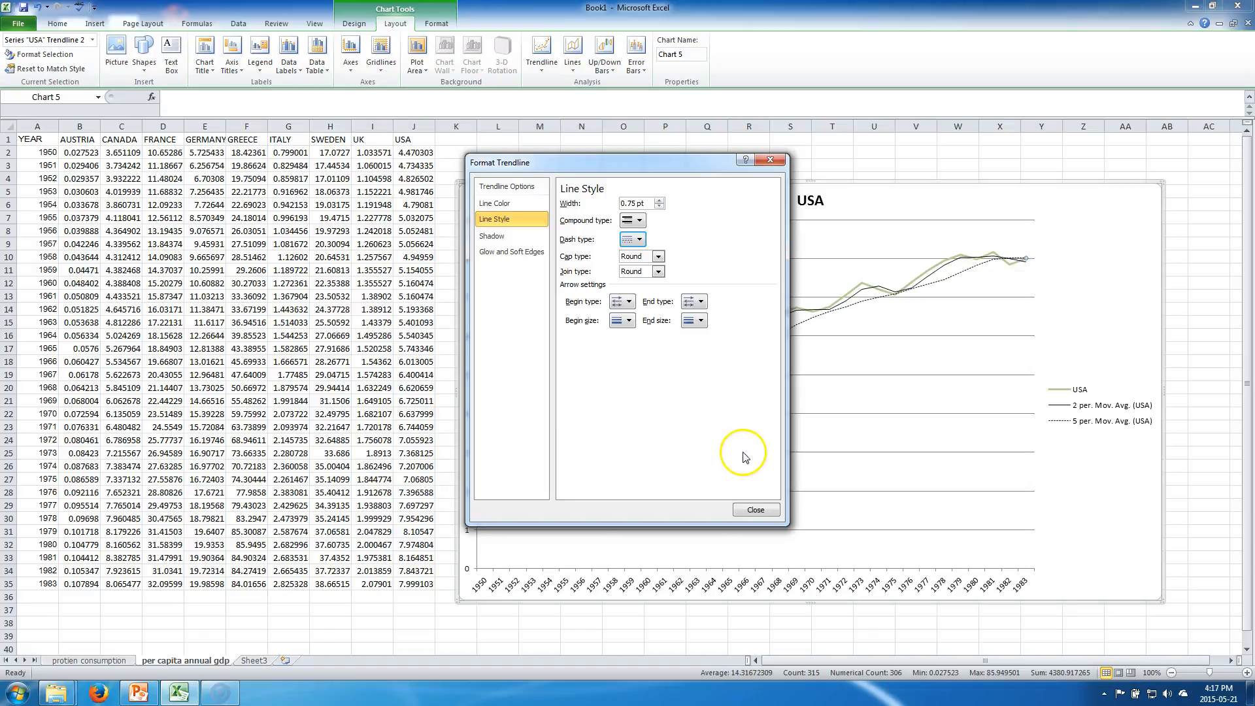
pyautogui.click(755, 510)
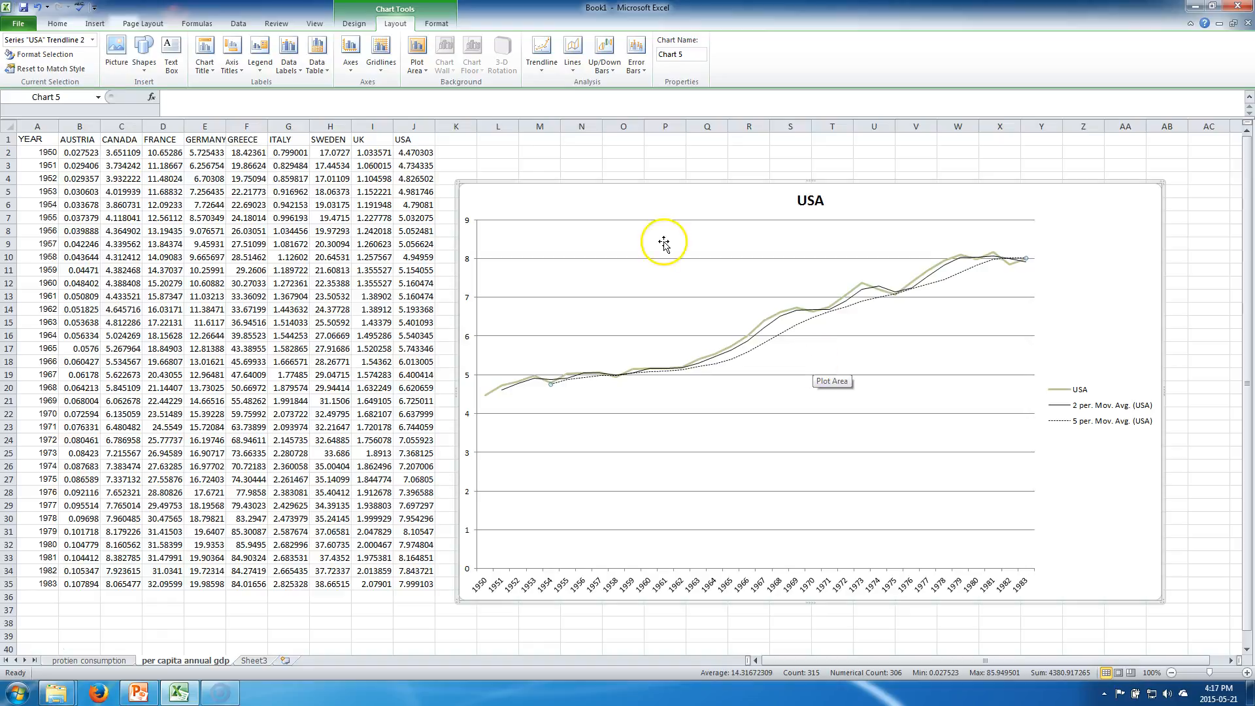
# Step: Remove the five-period moving average and the remaining two-period one, leaving the USA chart without trendlines
pyautogui.click(544, 70)
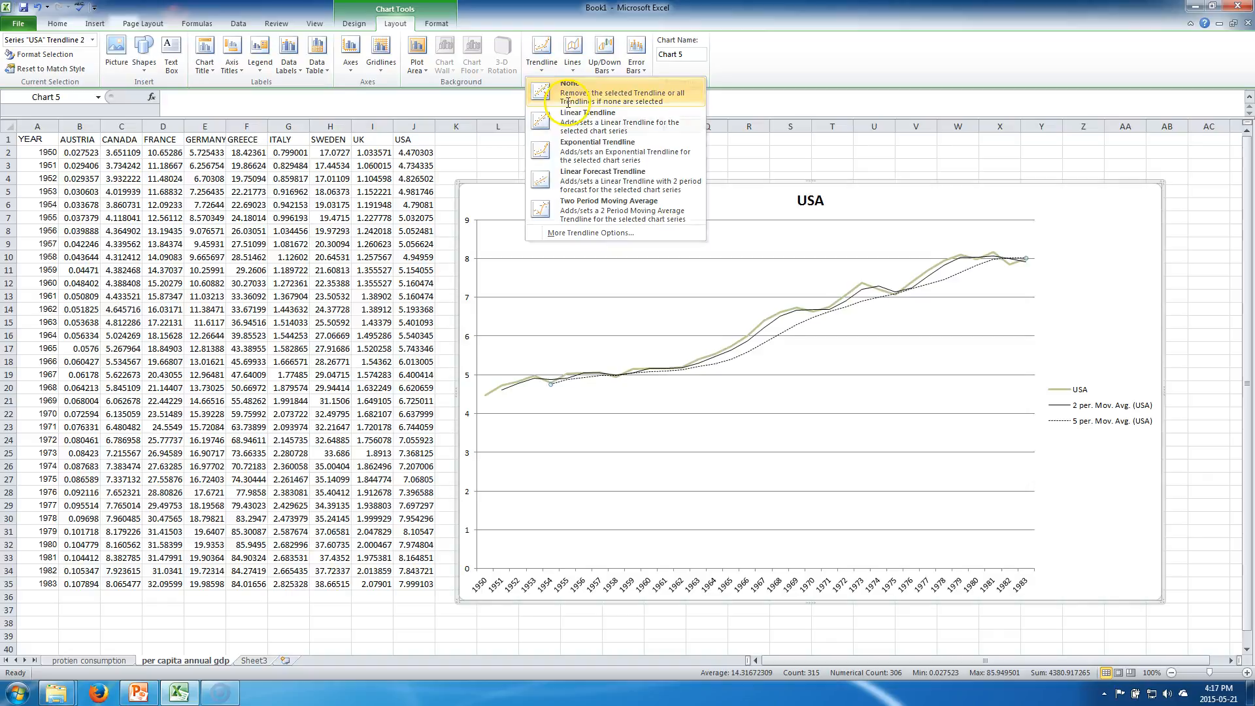
pyautogui.click(568, 105)
pyautogui.click(551, 79)
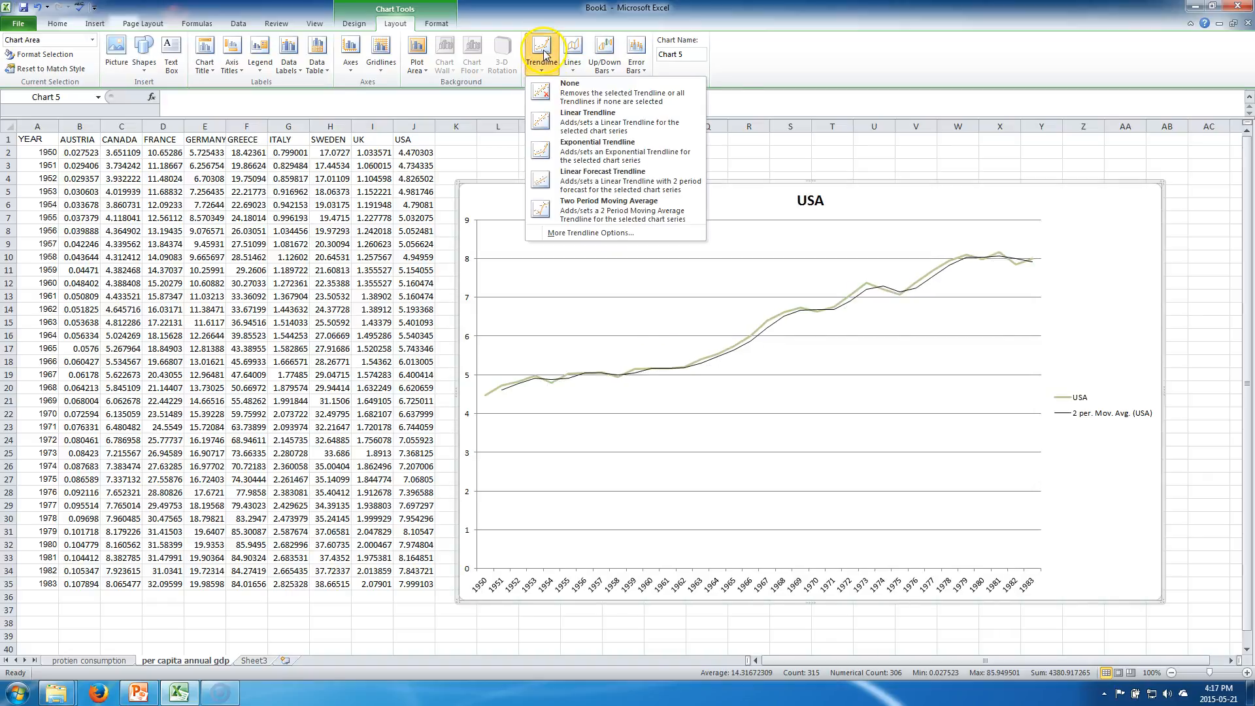
pyautogui.click(556, 91)
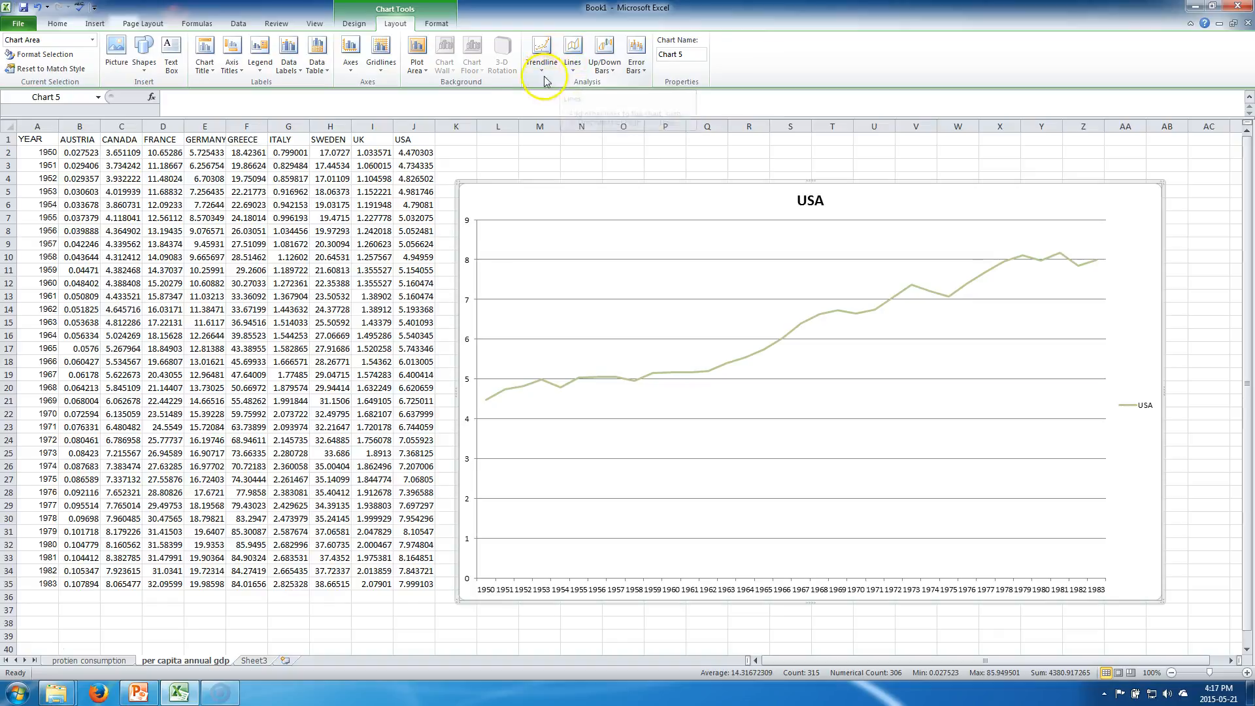
pyautogui.click(385, 66)
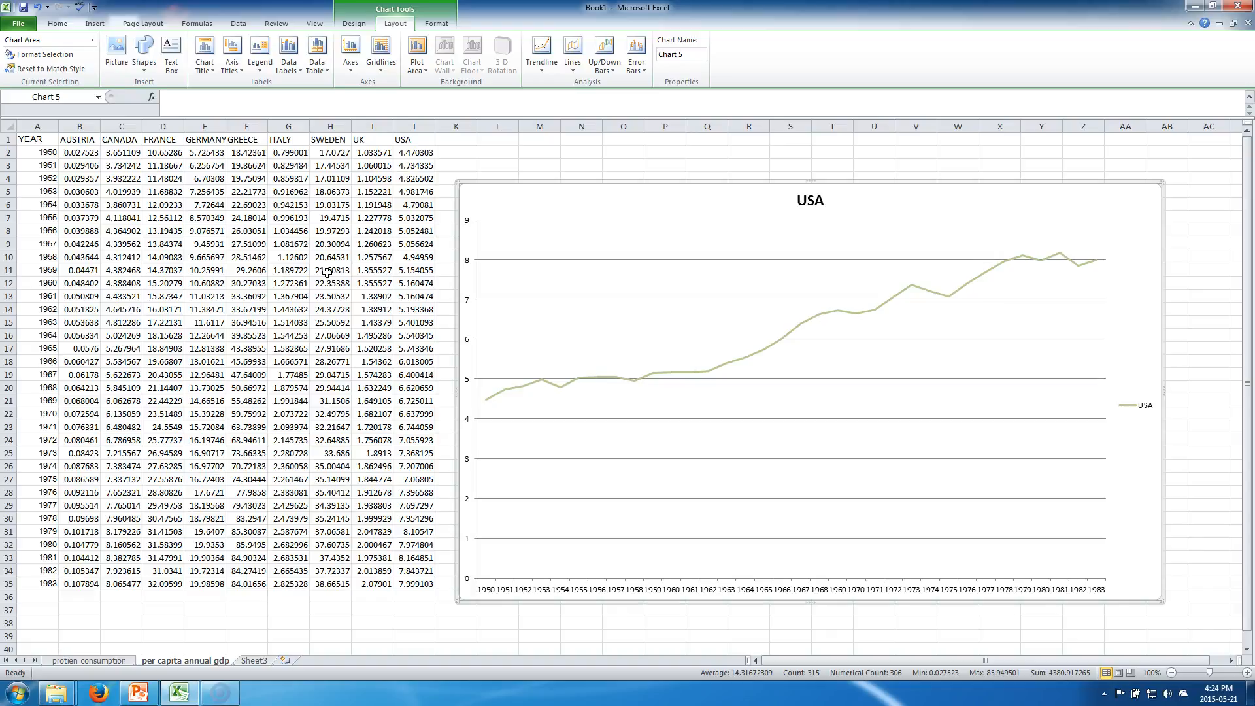
# Step: Add a UK series to the USA line chart, named from cell I1 with values from I2:I35
pyautogui.click(258, 270)
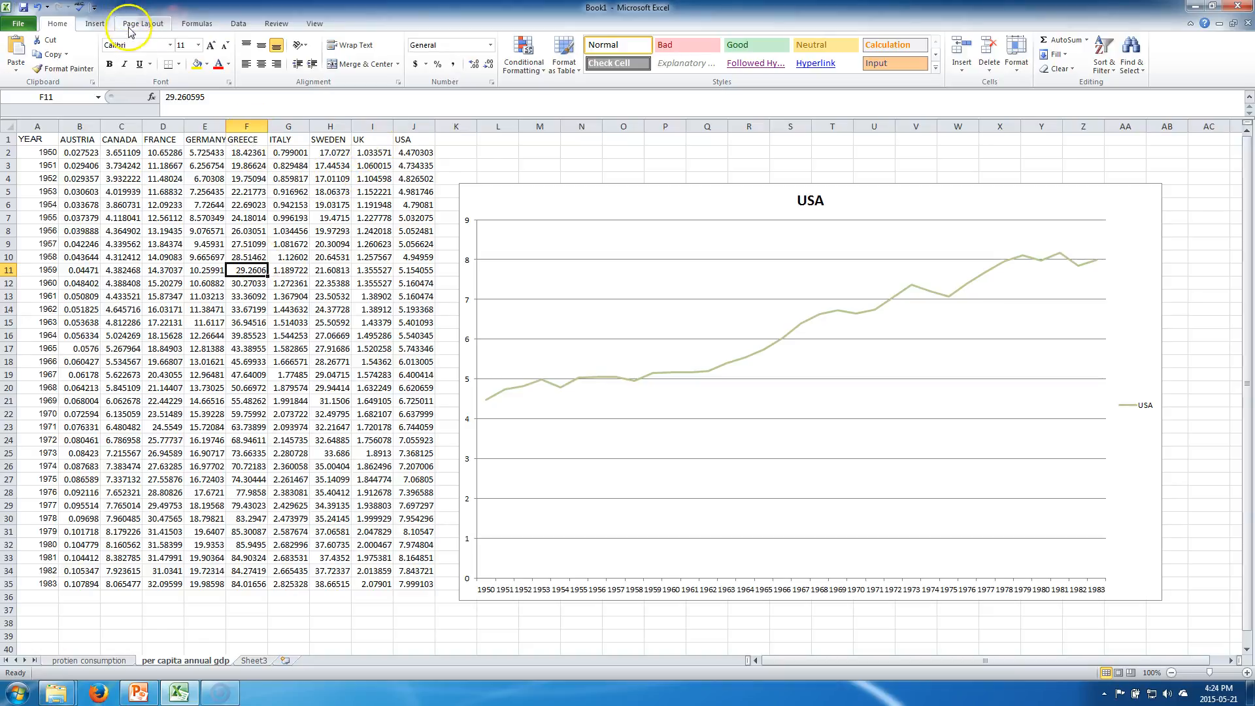
pyautogui.click(554, 192)
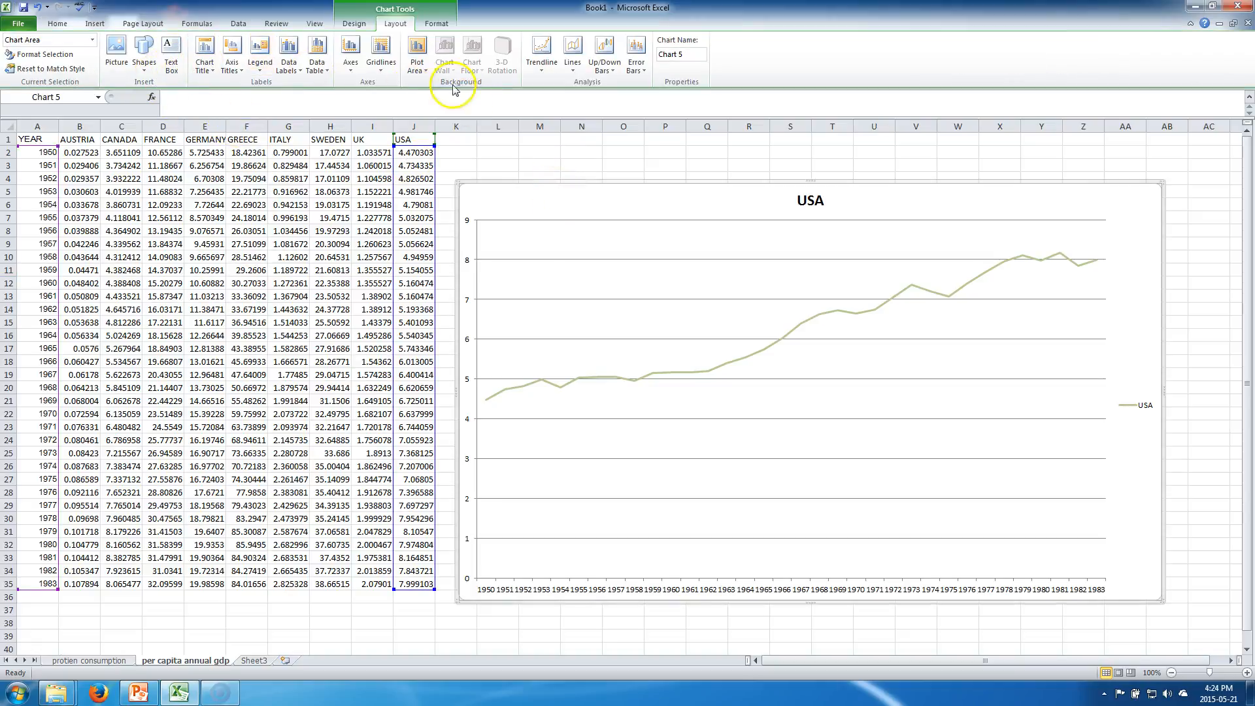
pyautogui.click(353, 24)
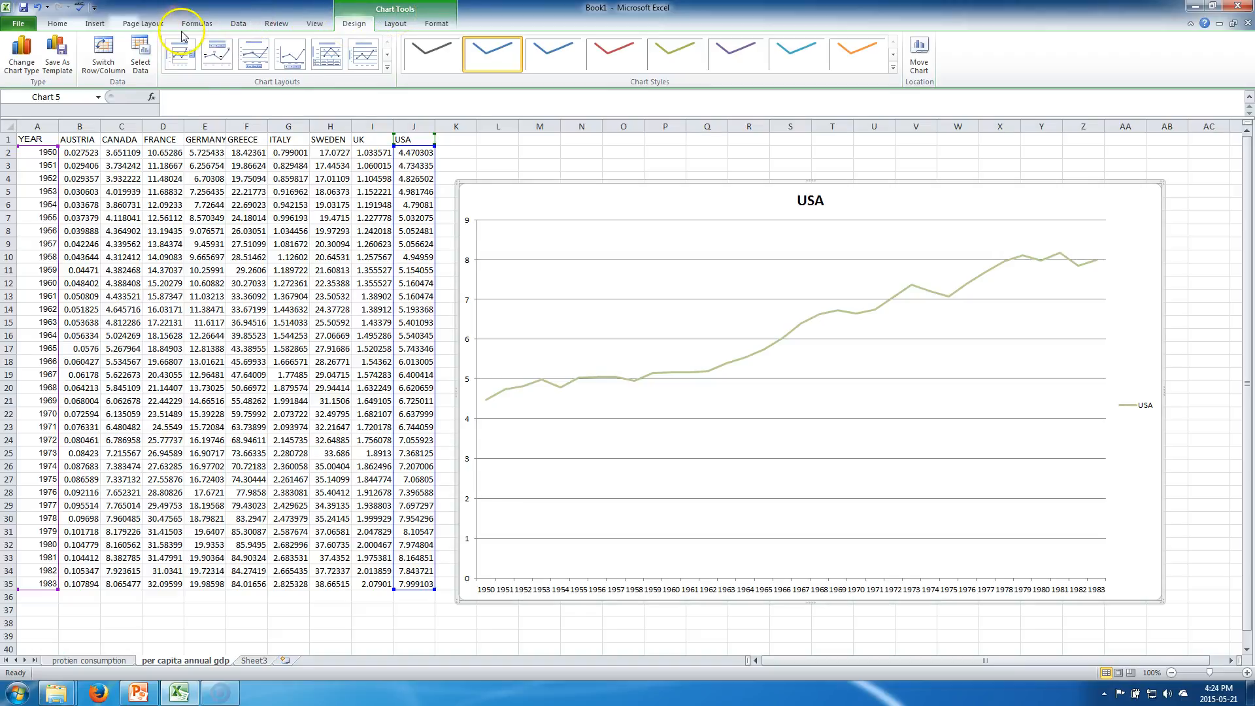
pyautogui.click(145, 52)
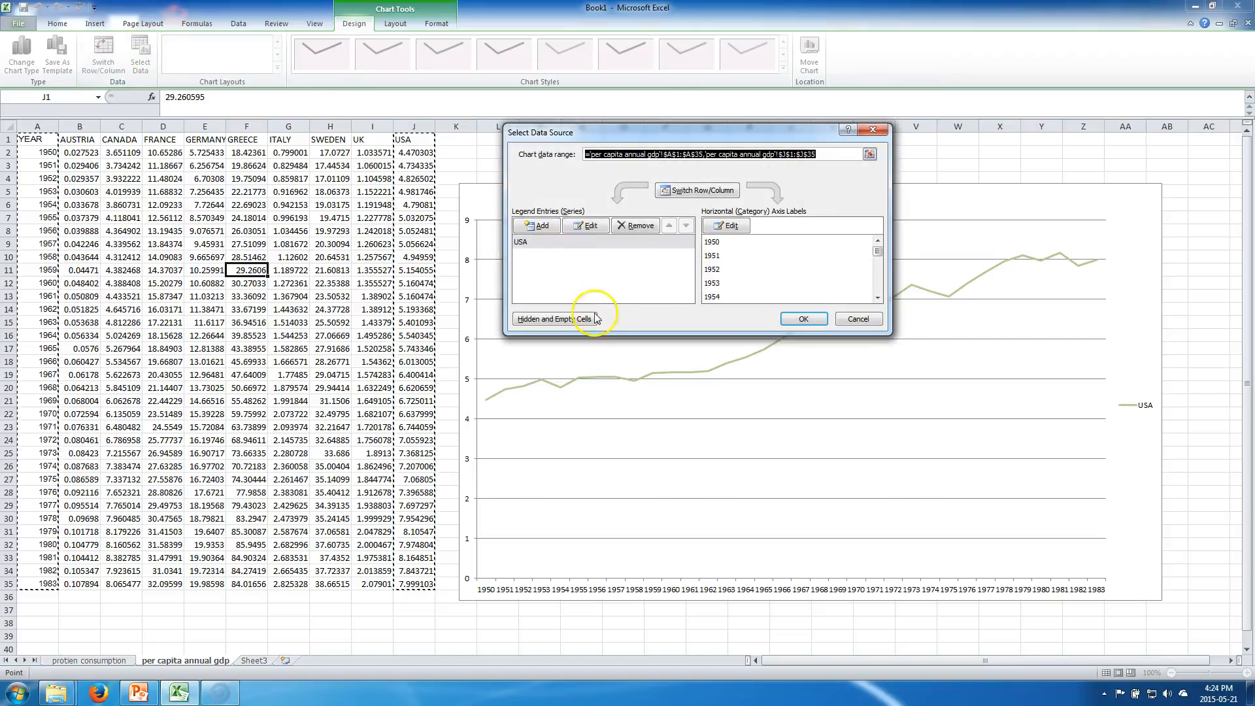
pyautogui.click(542, 226)
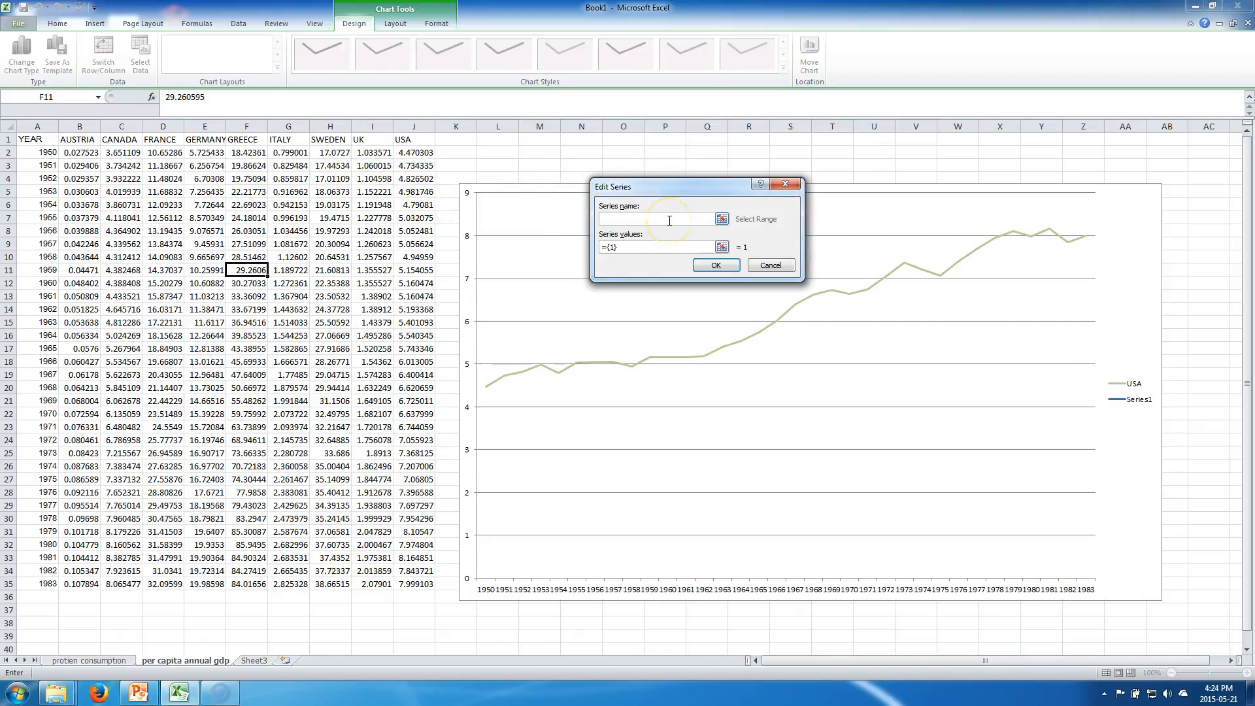
pyautogui.click(374, 137)
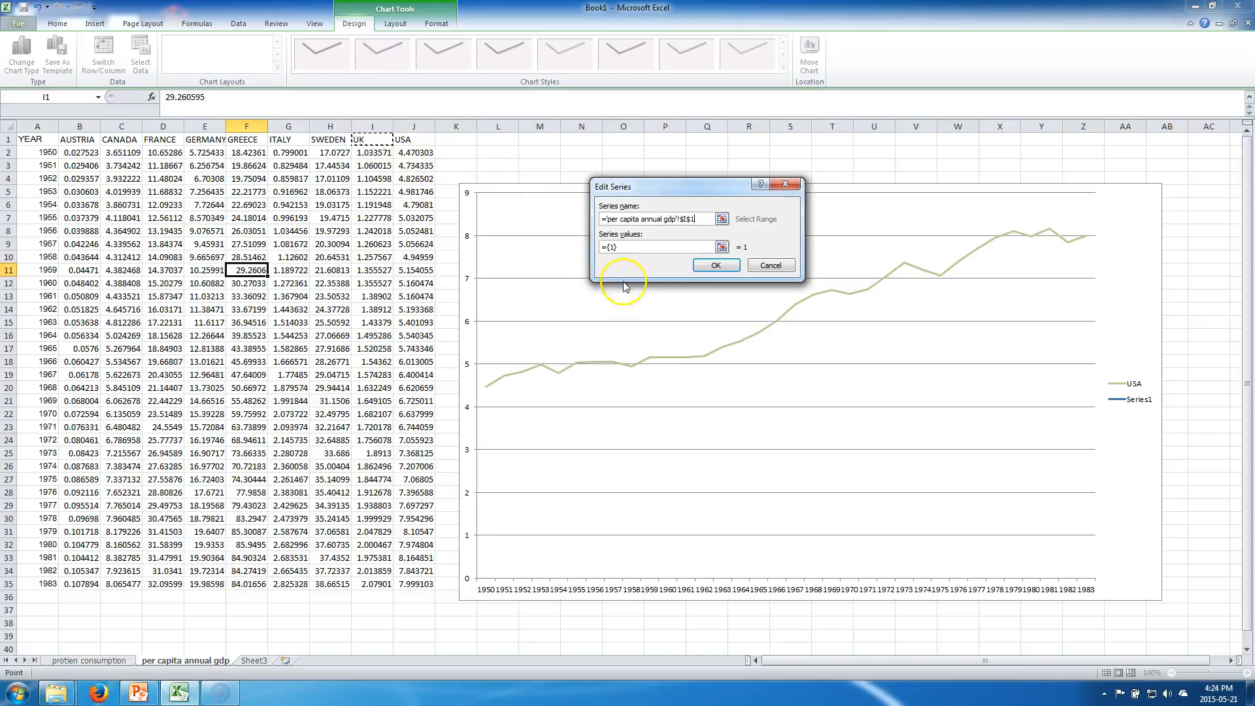
pyautogui.click(620, 247)
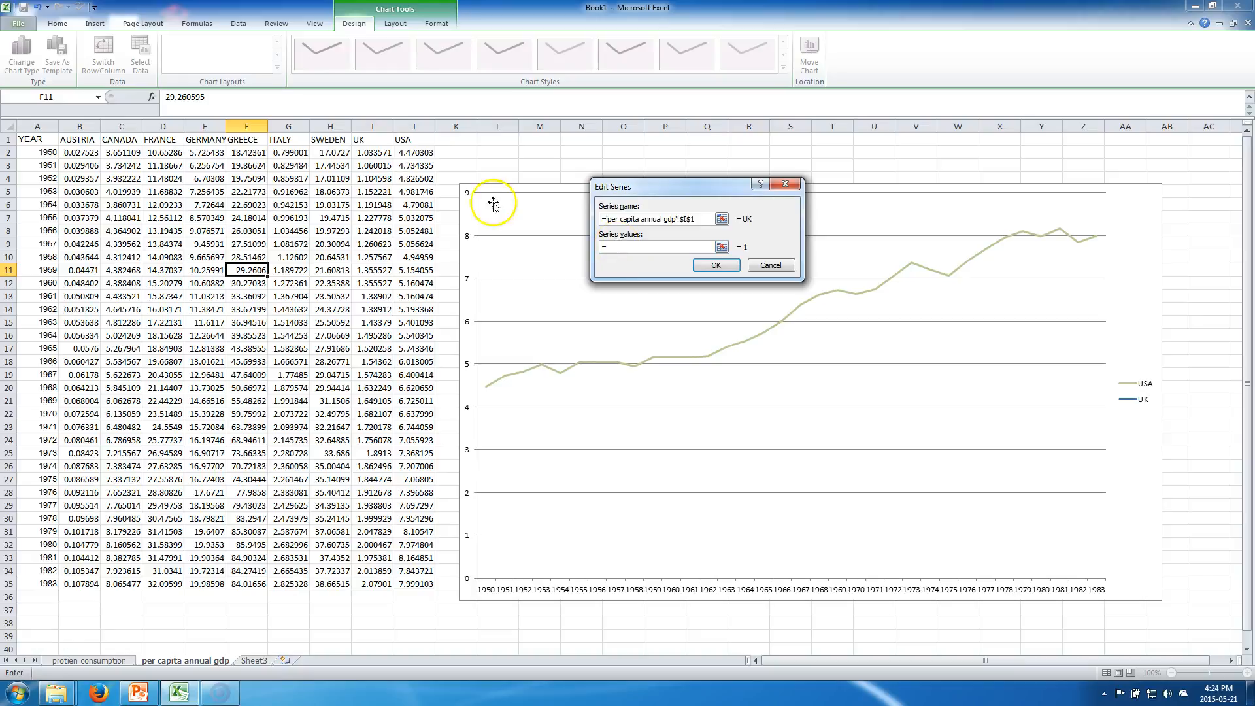
pyautogui.click(379, 153)
pyautogui.moveTo(381, 152); pyautogui.dragTo(376, 412)
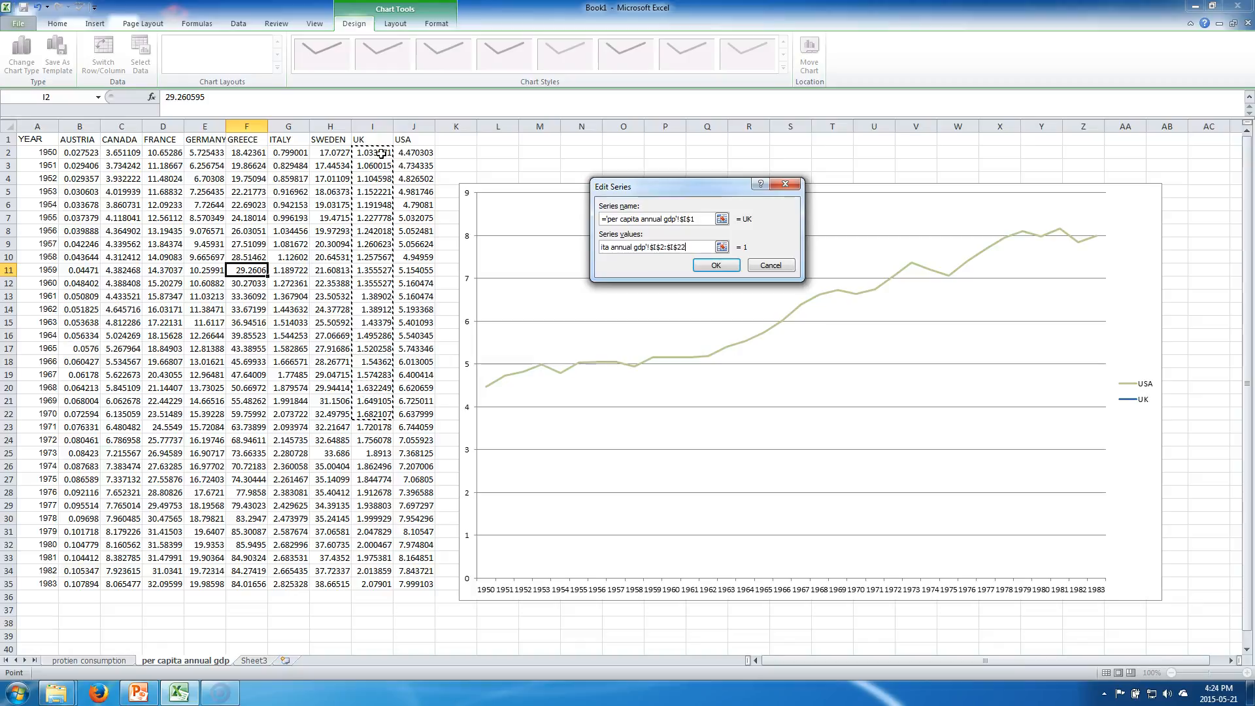
pyautogui.moveTo(376, 492); pyautogui.dragTo(376, 584)
pyautogui.click(716, 265)
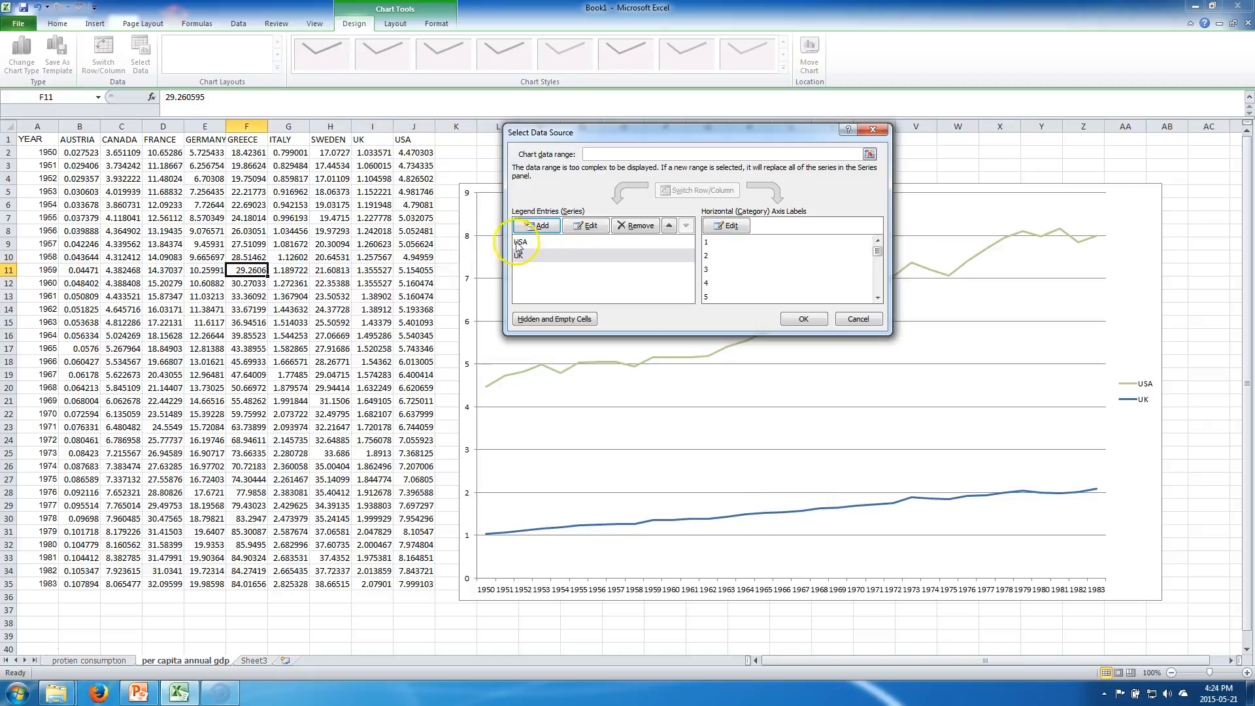
# Step: Assign the YEAR column range A1:A35 as the UK series' horizontal axis labels
pyautogui.click(543, 226)
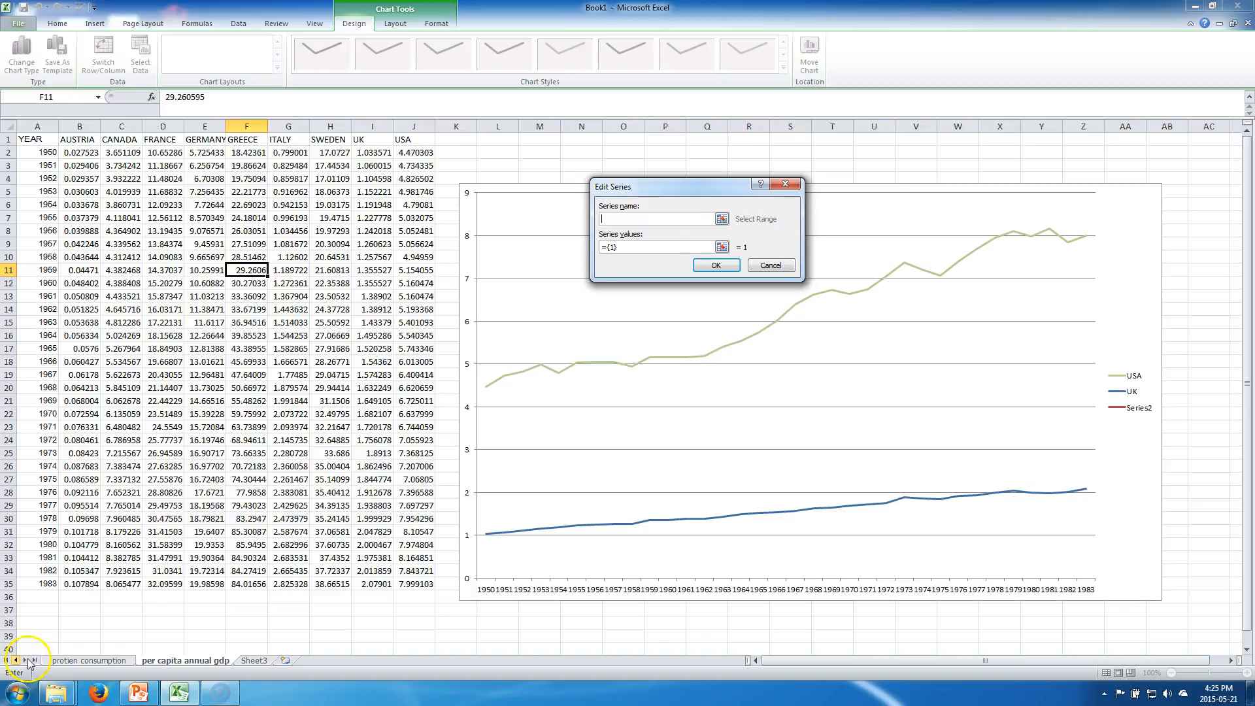
pyautogui.press('Escape')
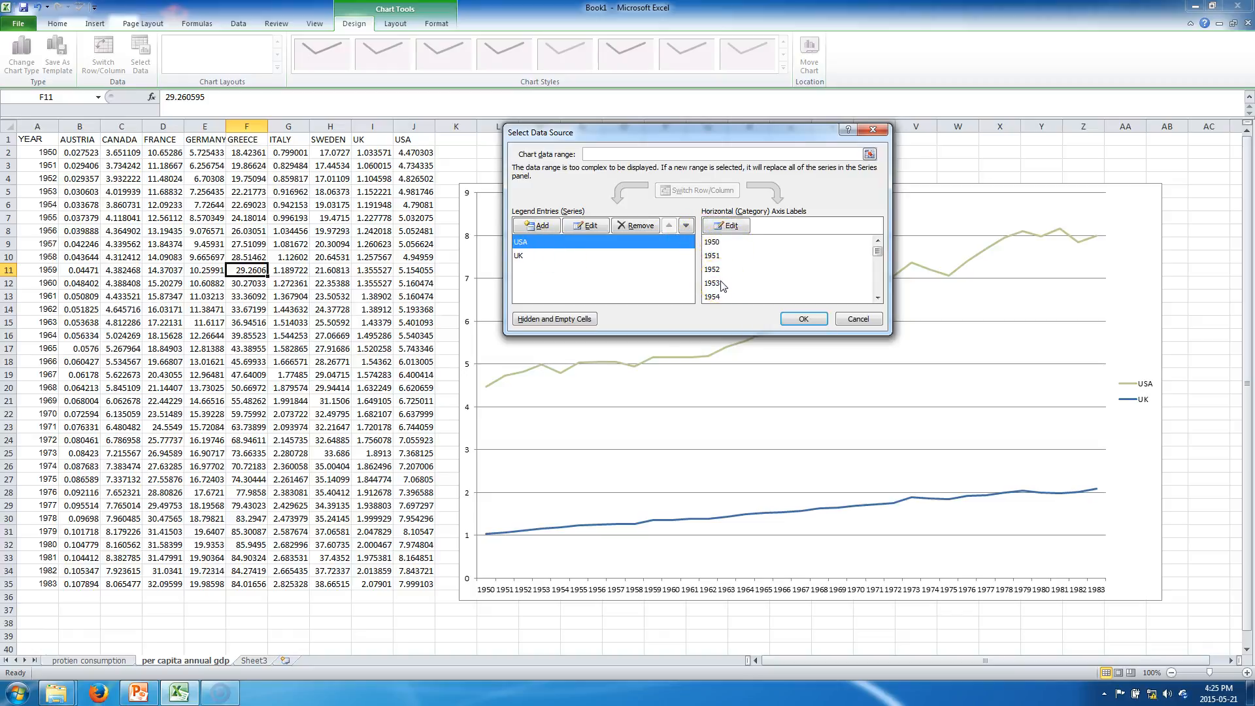
pyautogui.click(621, 256)
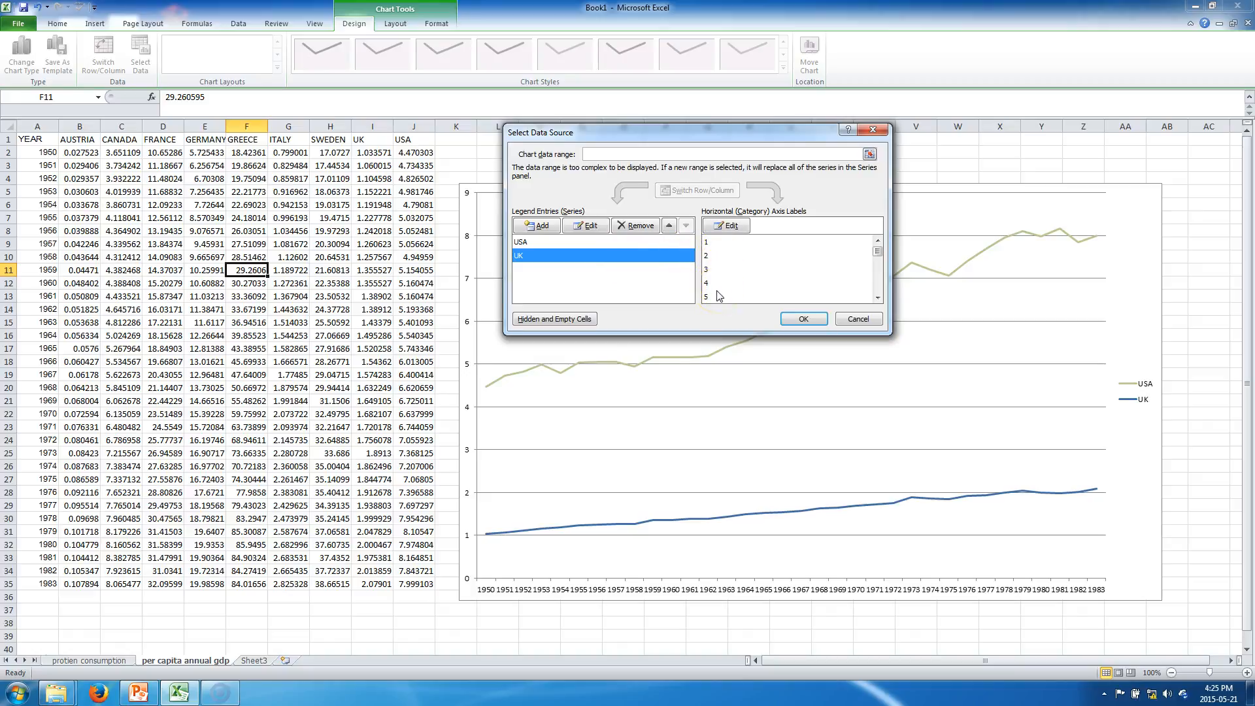
pyautogui.click(723, 228)
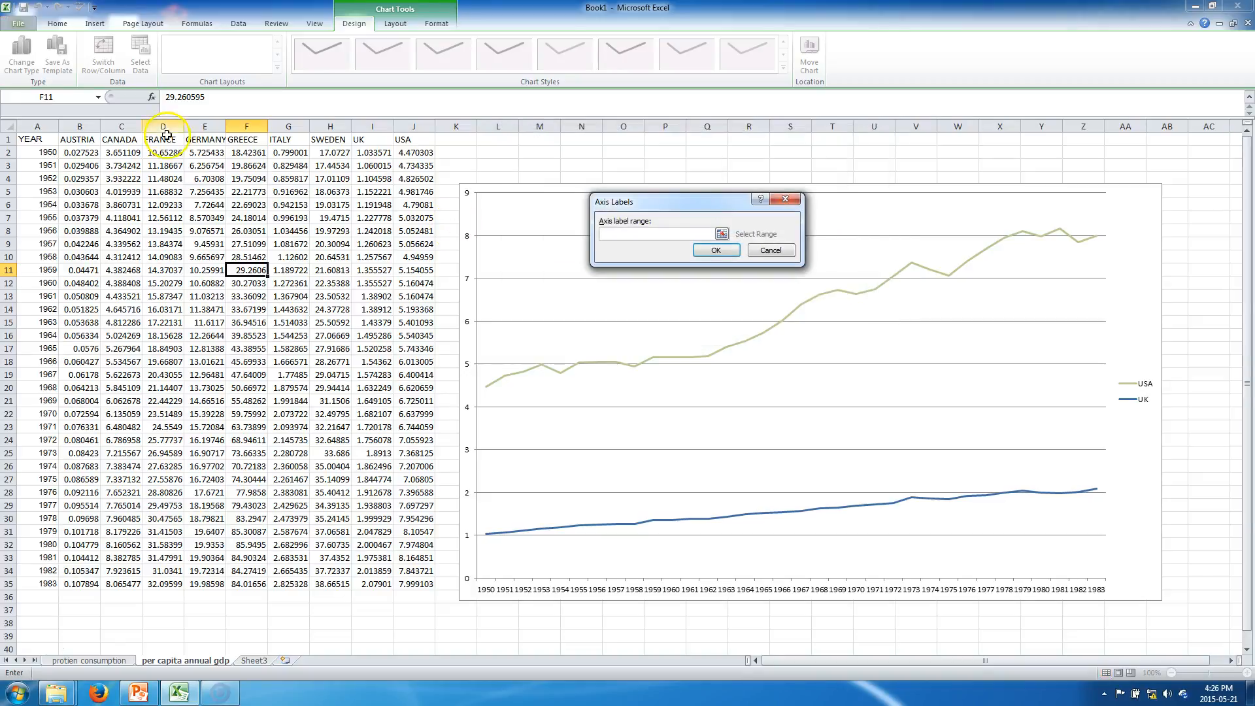
pyautogui.moveTo(46, 140); pyautogui.dragTo(54, 590)
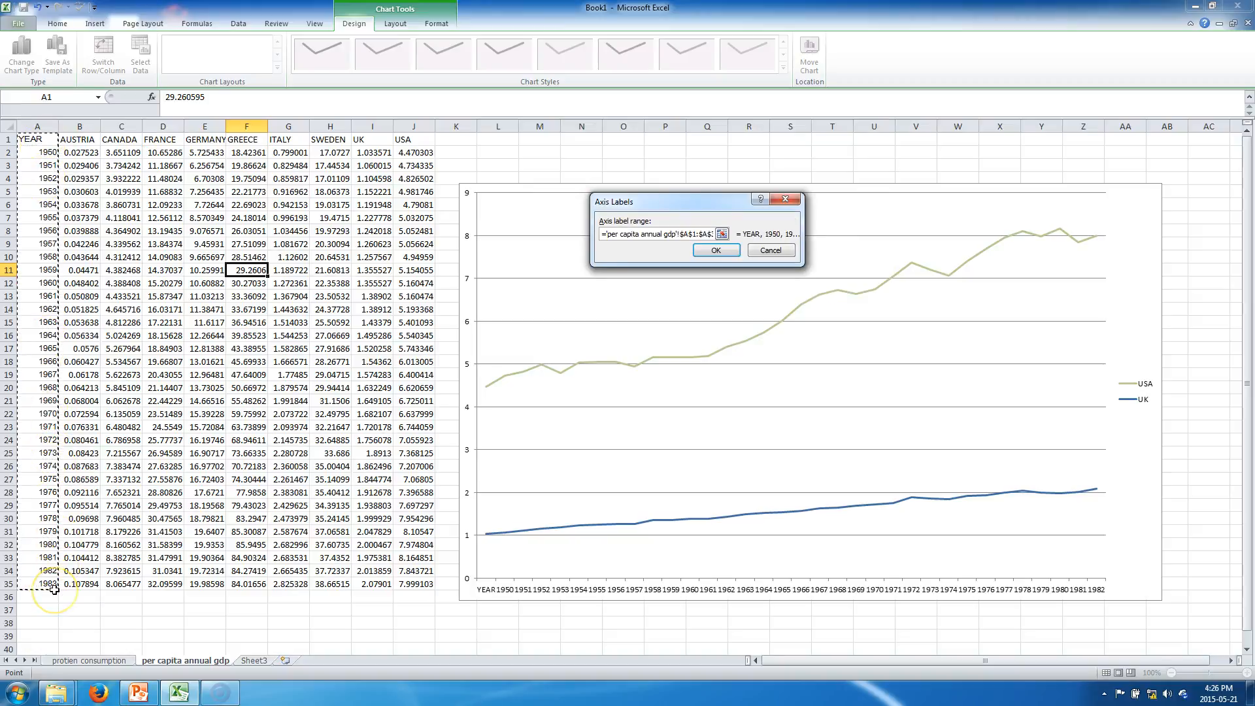
pyautogui.click(719, 249)
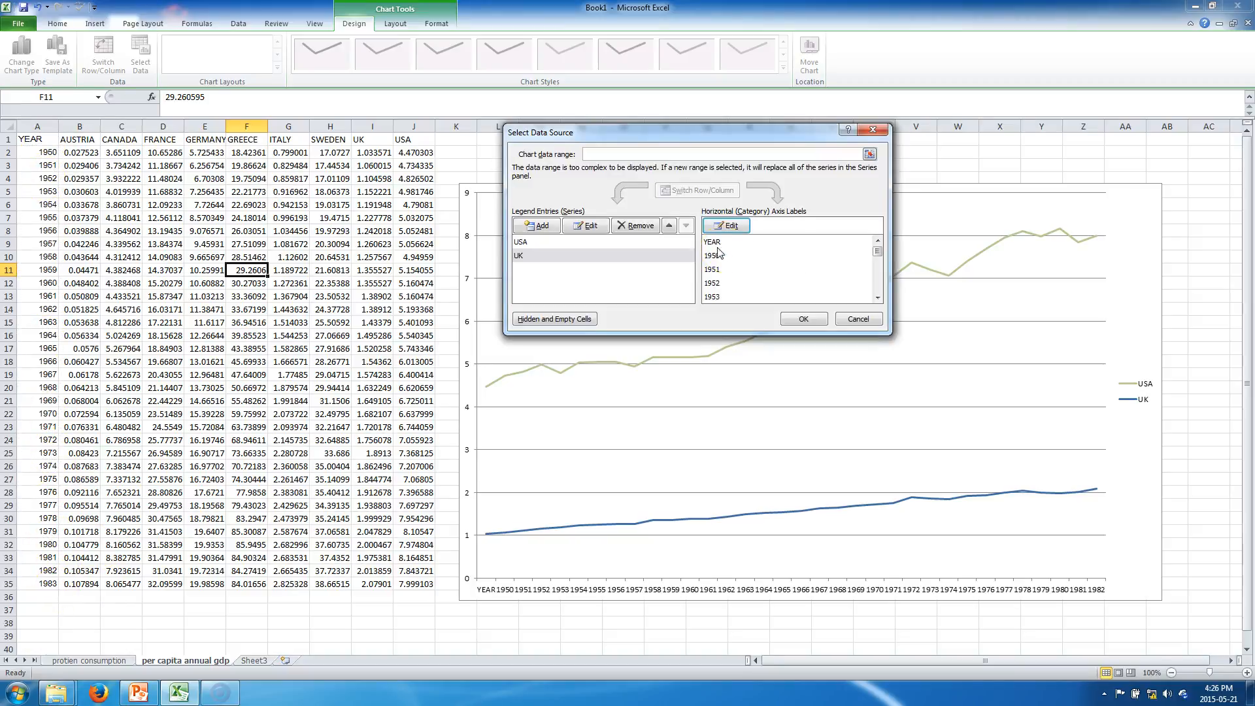
# Step: Correct the UK series' horizontal axis labels to A2:A35, excluding the YEAR heading, and compare them with the USA series' labels
pyautogui.click(755, 256)
pyautogui.click(721, 227)
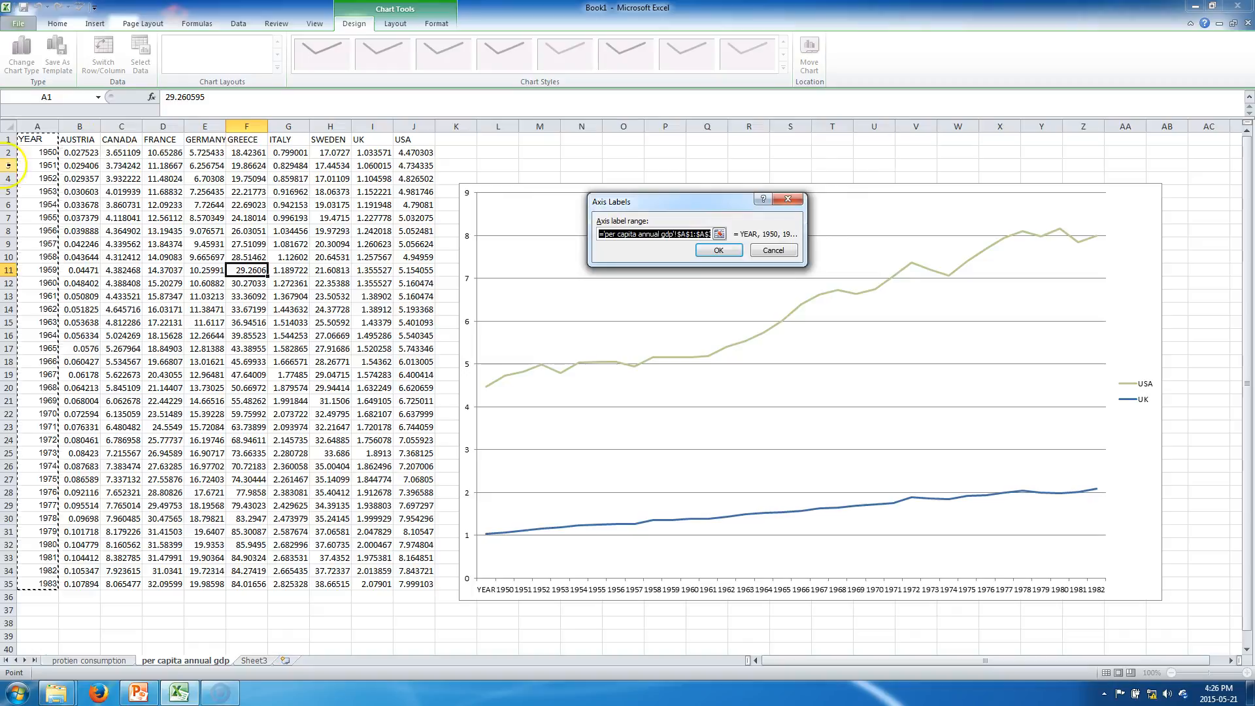
pyautogui.moveTo(39, 153); pyautogui.dragTo(27, 585)
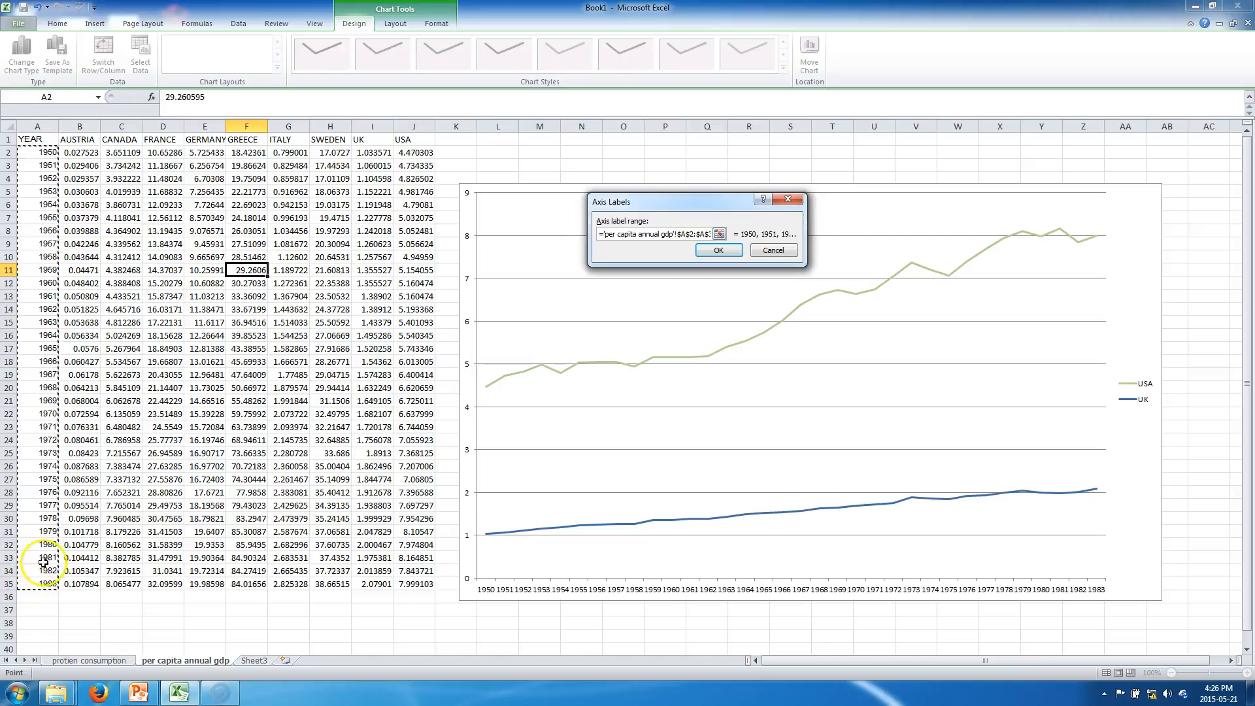
pyautogui.click(720, 249)
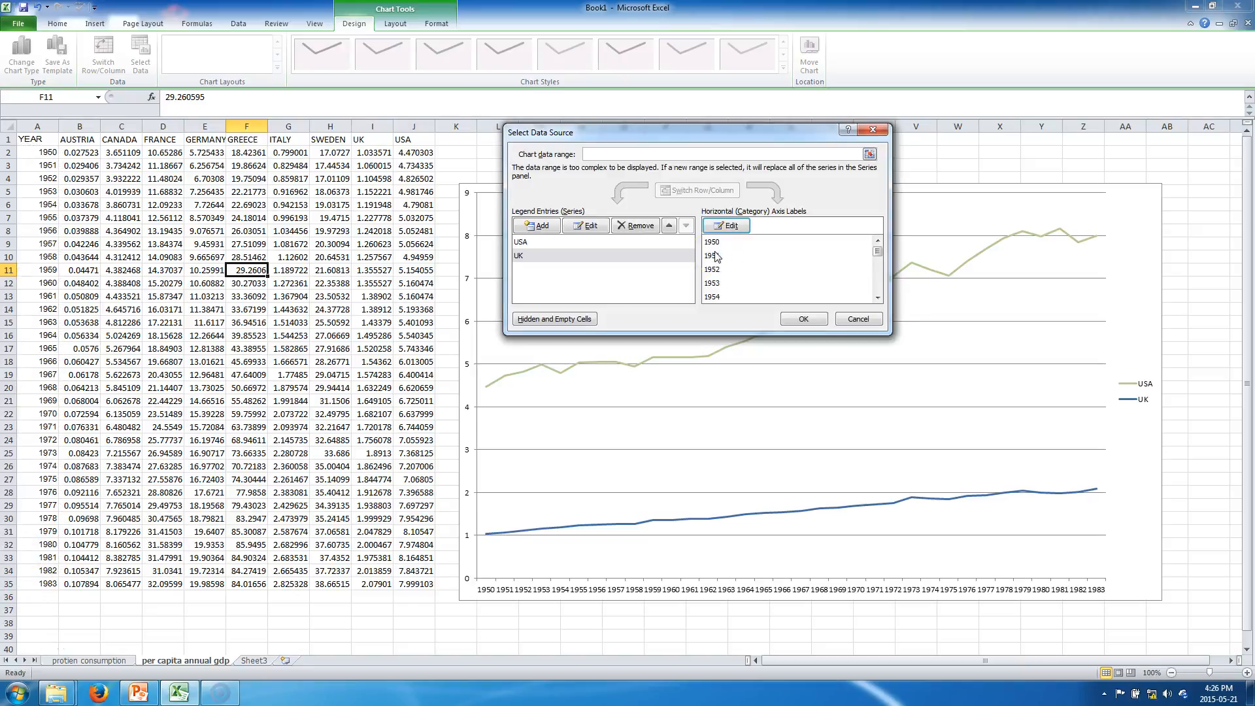
pyautogui.click(611, 242)
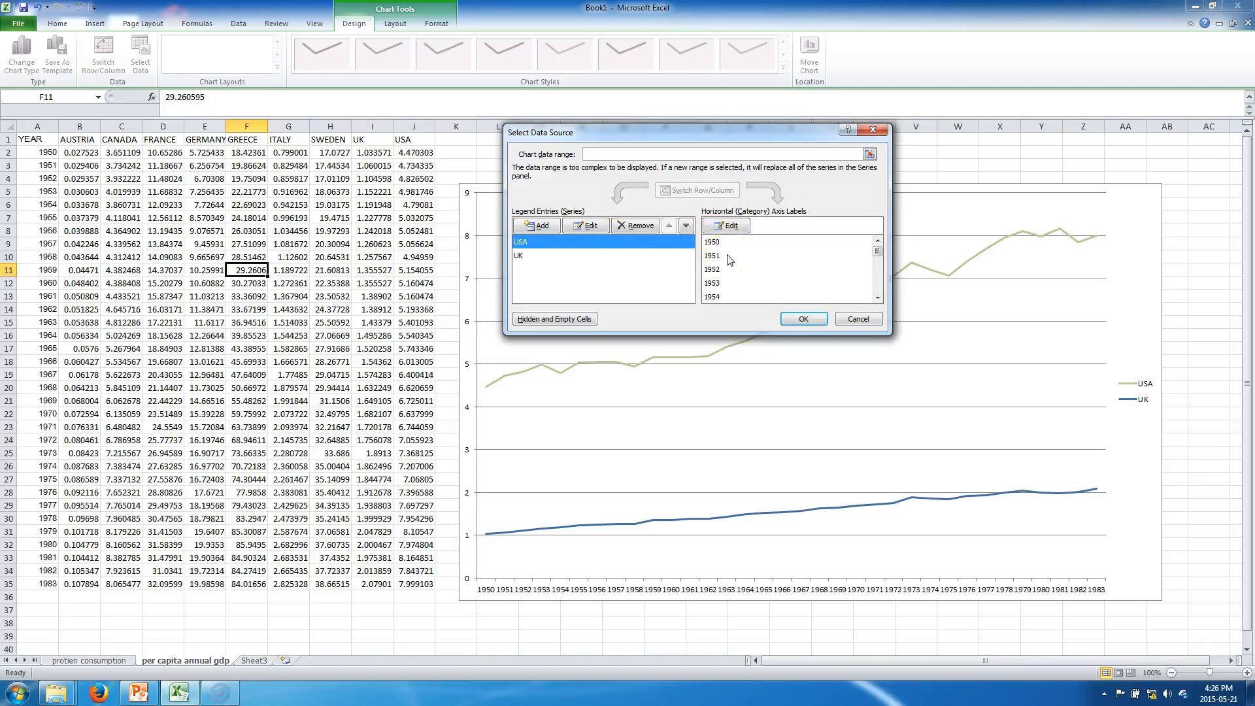
pyautogui.click(628, 256)
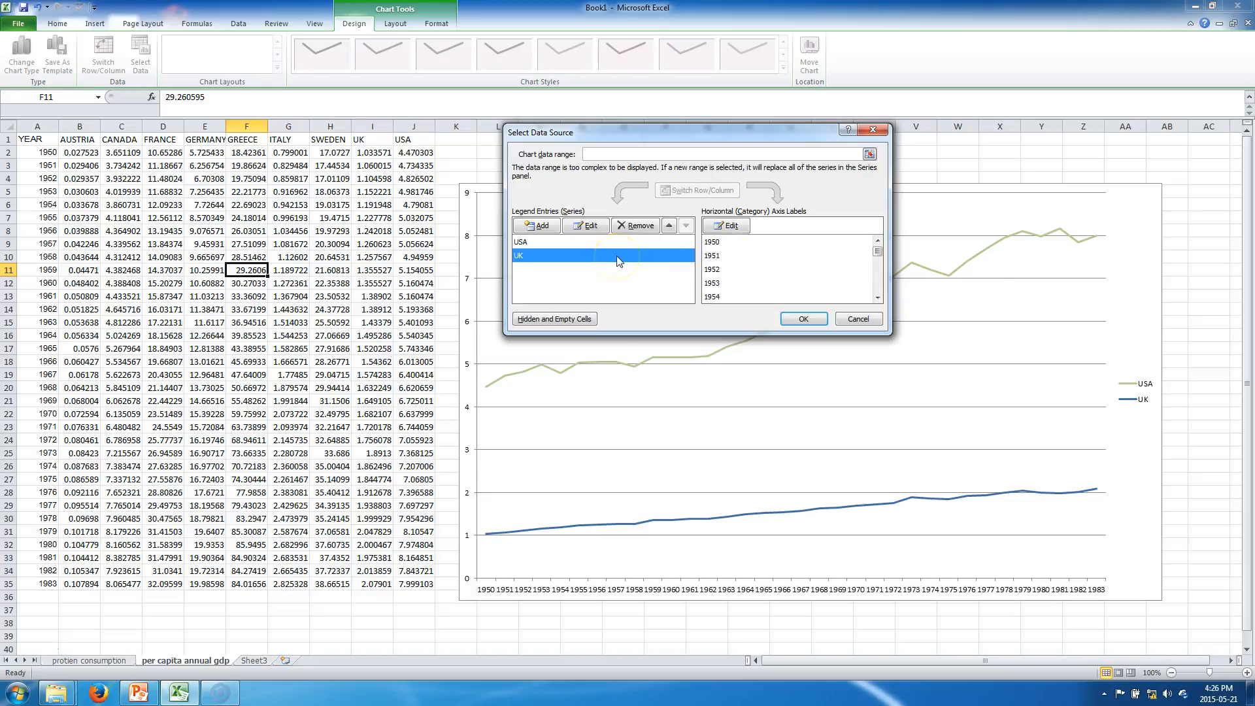
# Step: Add a SWEDEN series to the chart, named from cell H1 with values from H2:H35
pyautogui.click(534, 227)
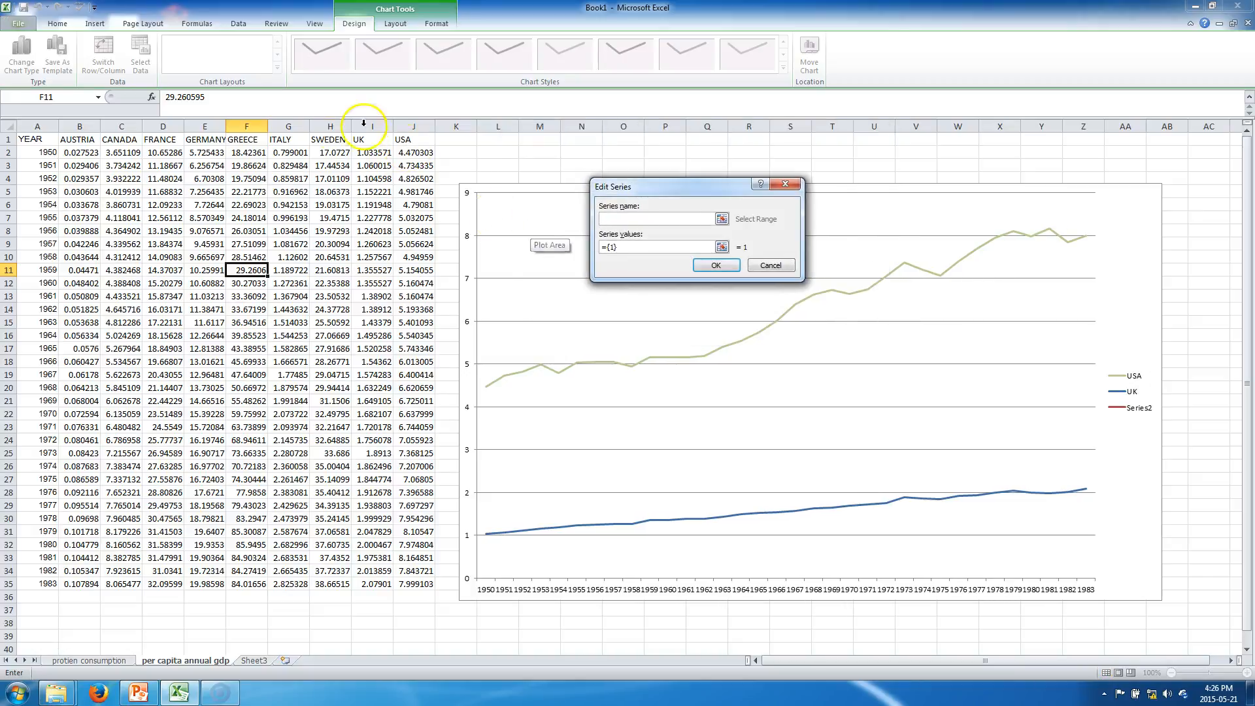
pyautogui.click(329, 139)
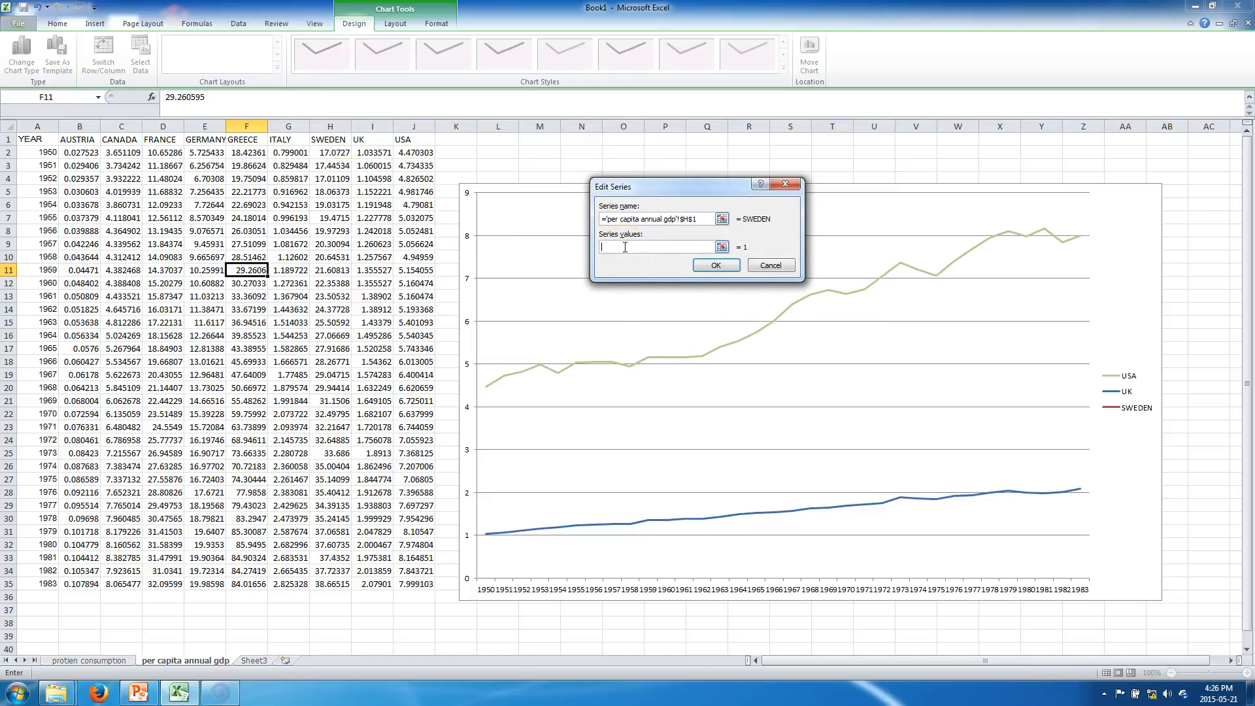
pyautogui.moveTo(325, 152); pyautogui.dragTo(333, 583)
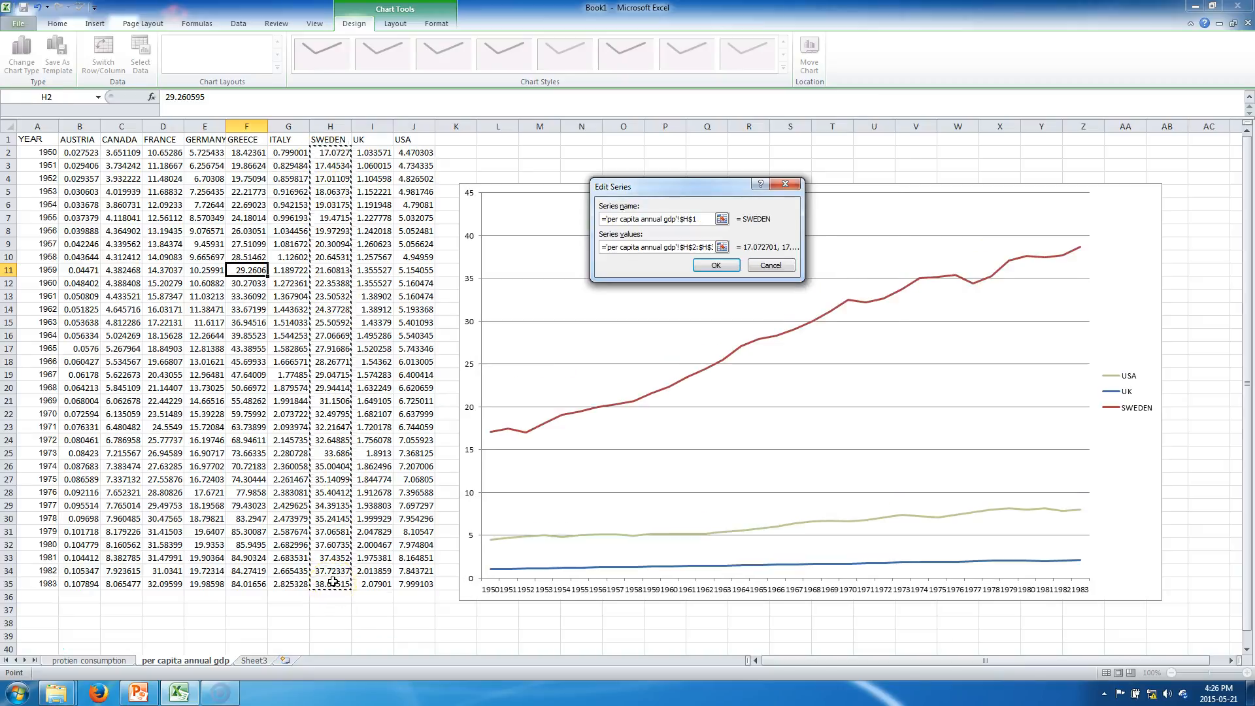
pyautogui.press('Return')
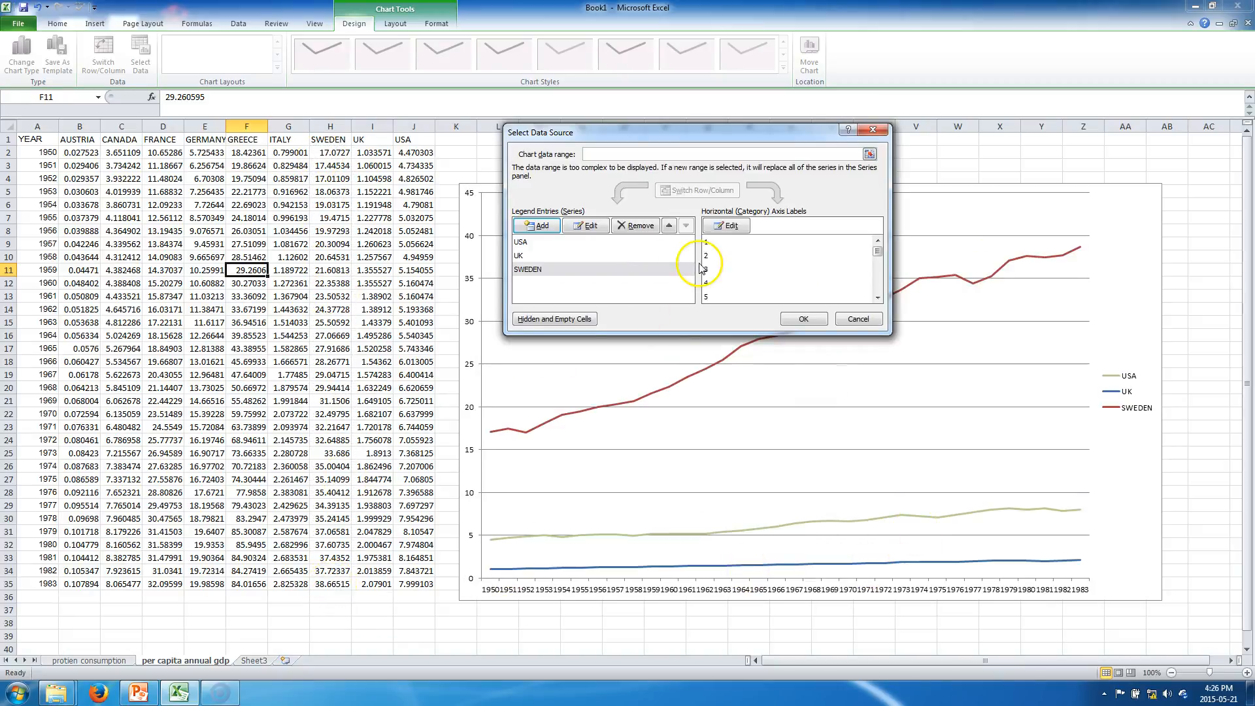
# Step: Set the SWEDEN series' horizontal axis labels to the years in A2:A35 and apply the chart's data source changes
pyautogui.click(727, 226)
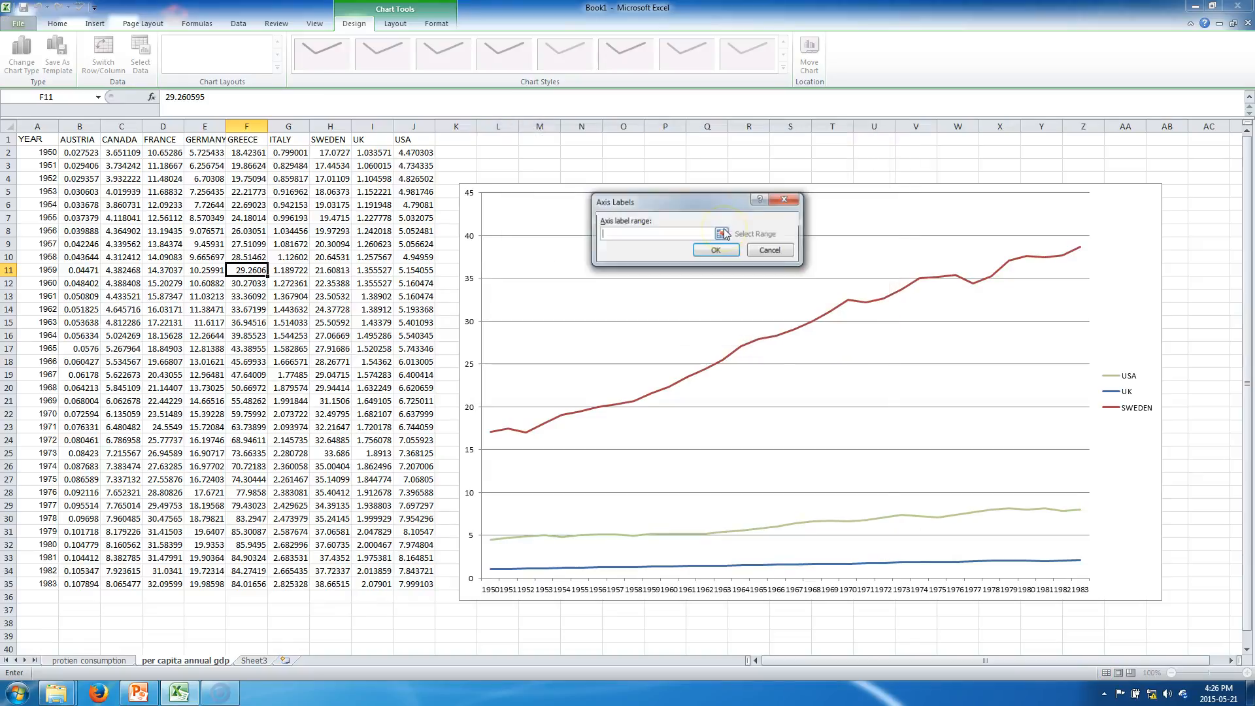
pyautogui.moveTo(36, 152); pyautogui.dragTo(27, 580)
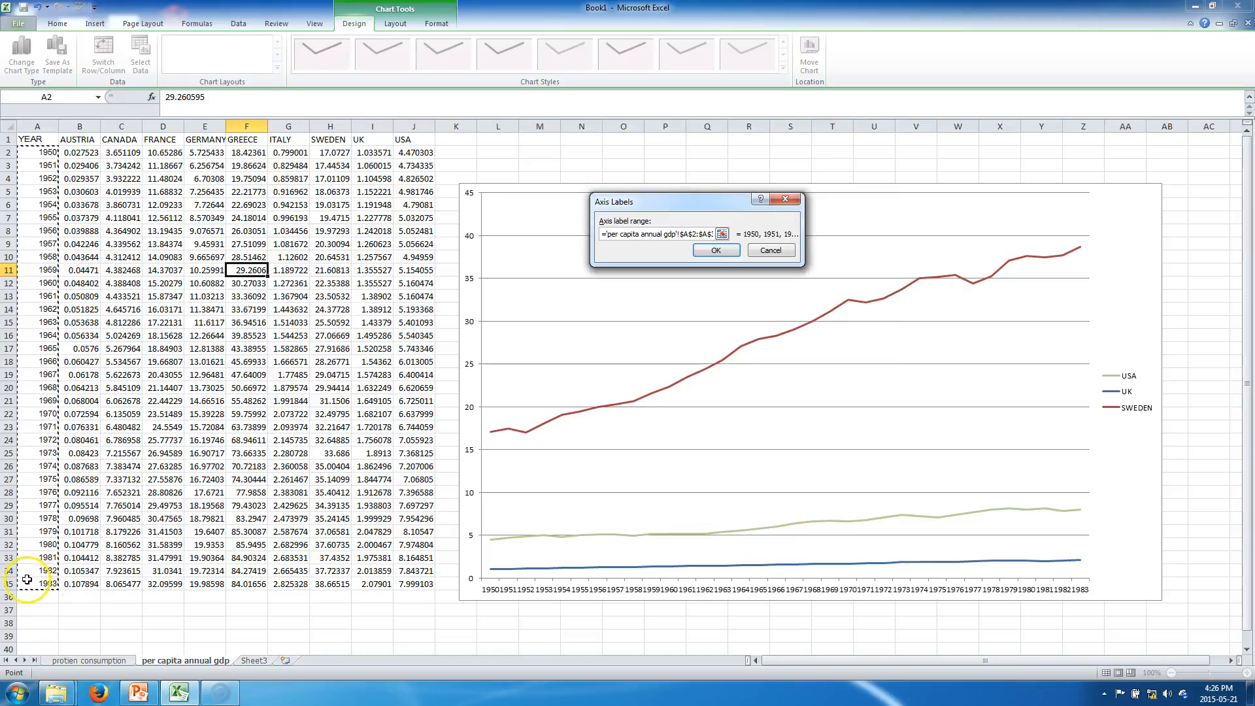
pyautogui.click(716, 250)
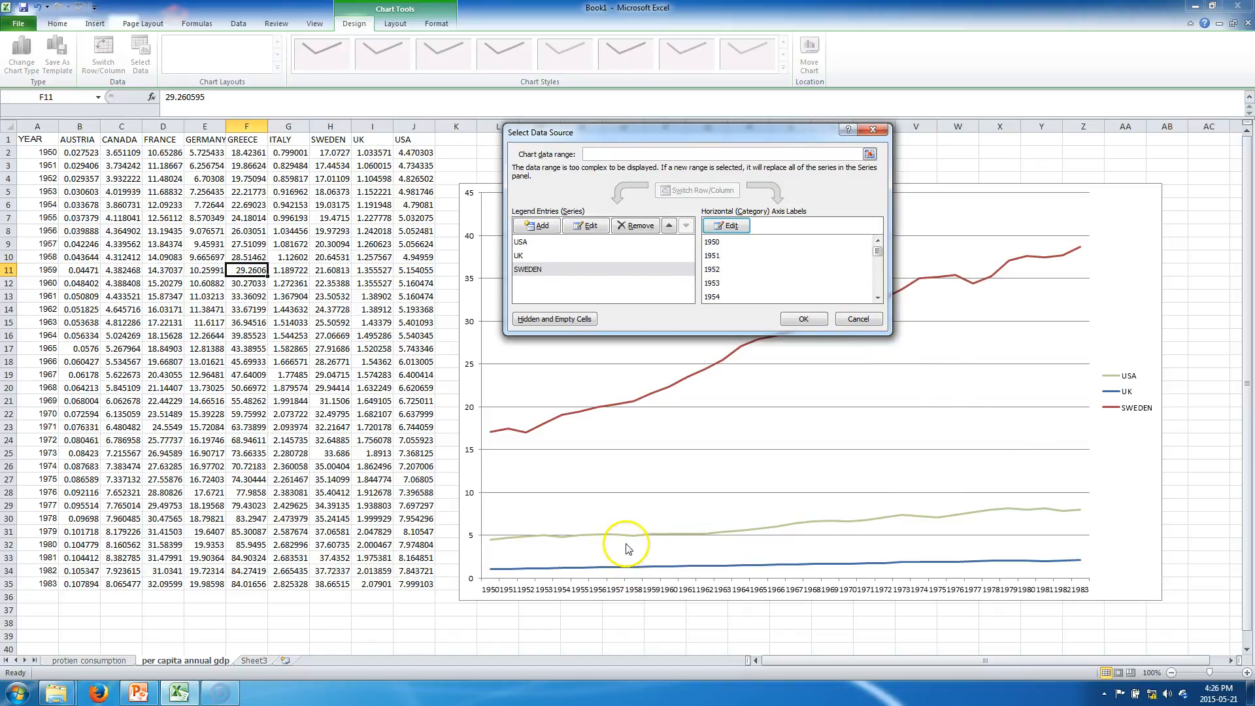
pyautogui.click(803, 319)
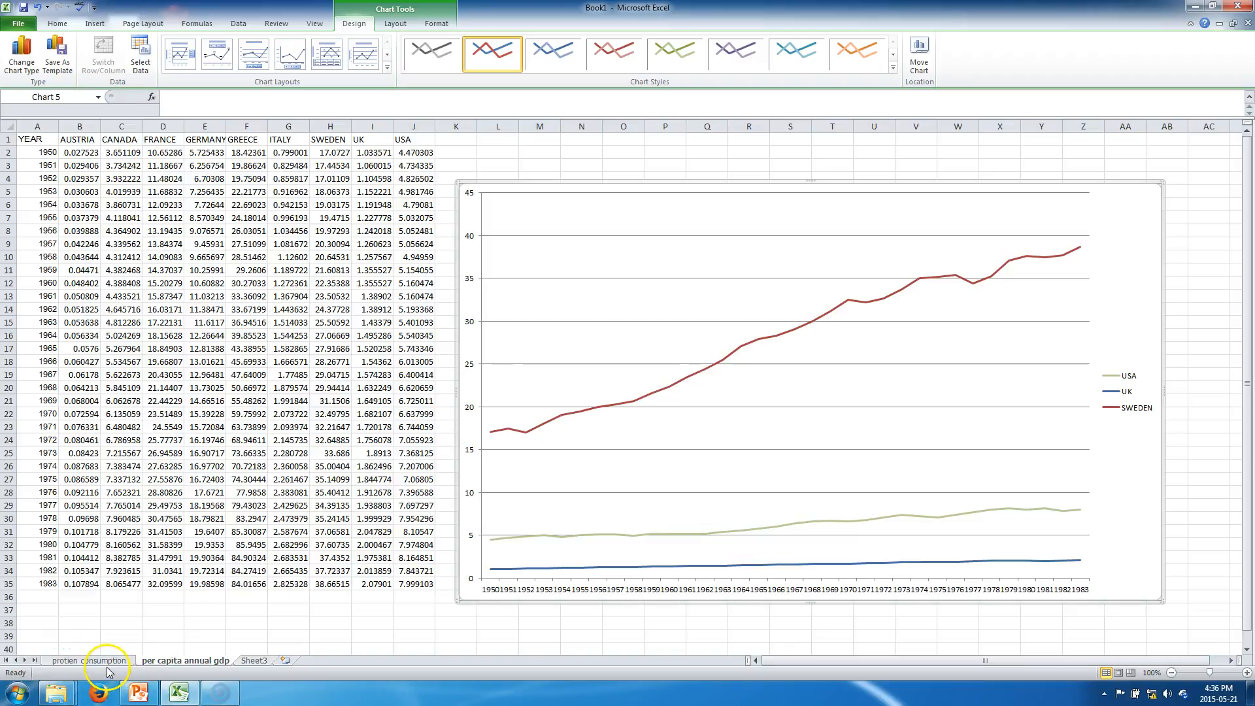
# Step: Delete the entire line chart showing the USA, UK and SWEDEN series from the sheet
pyautogui.click(544, 439)
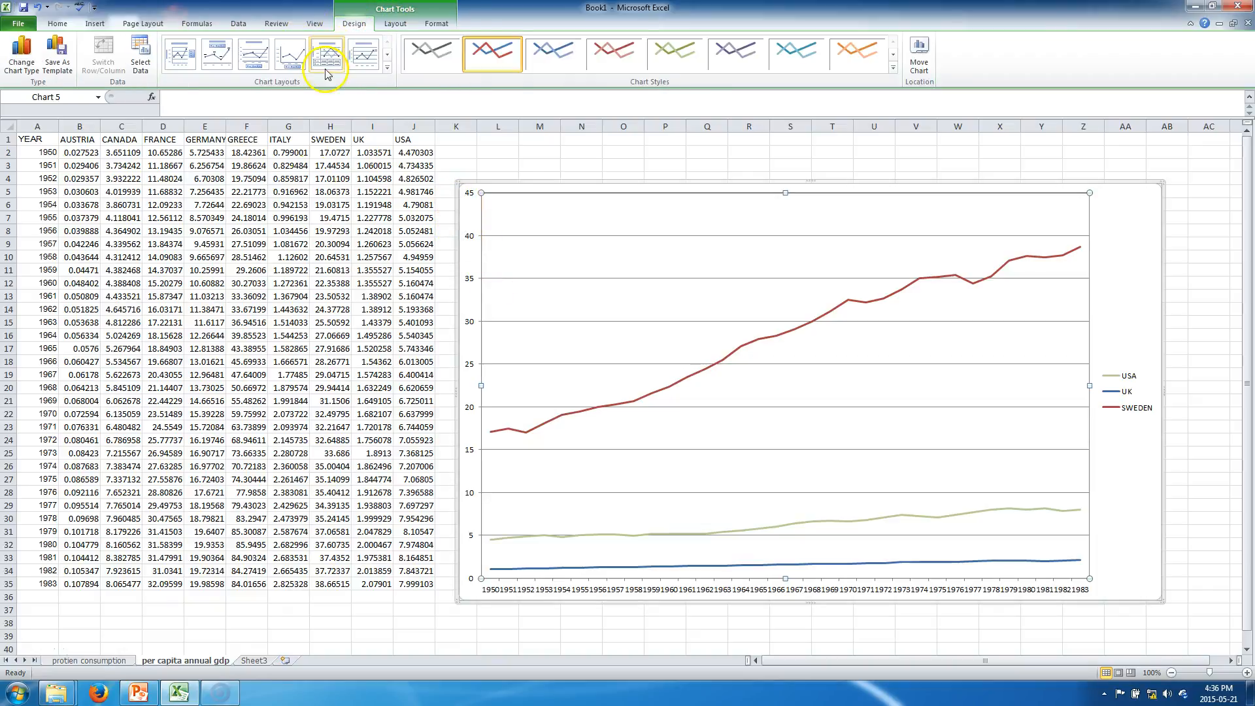
pyautogui.click(460, 211)
pyautogui.press('Delete')
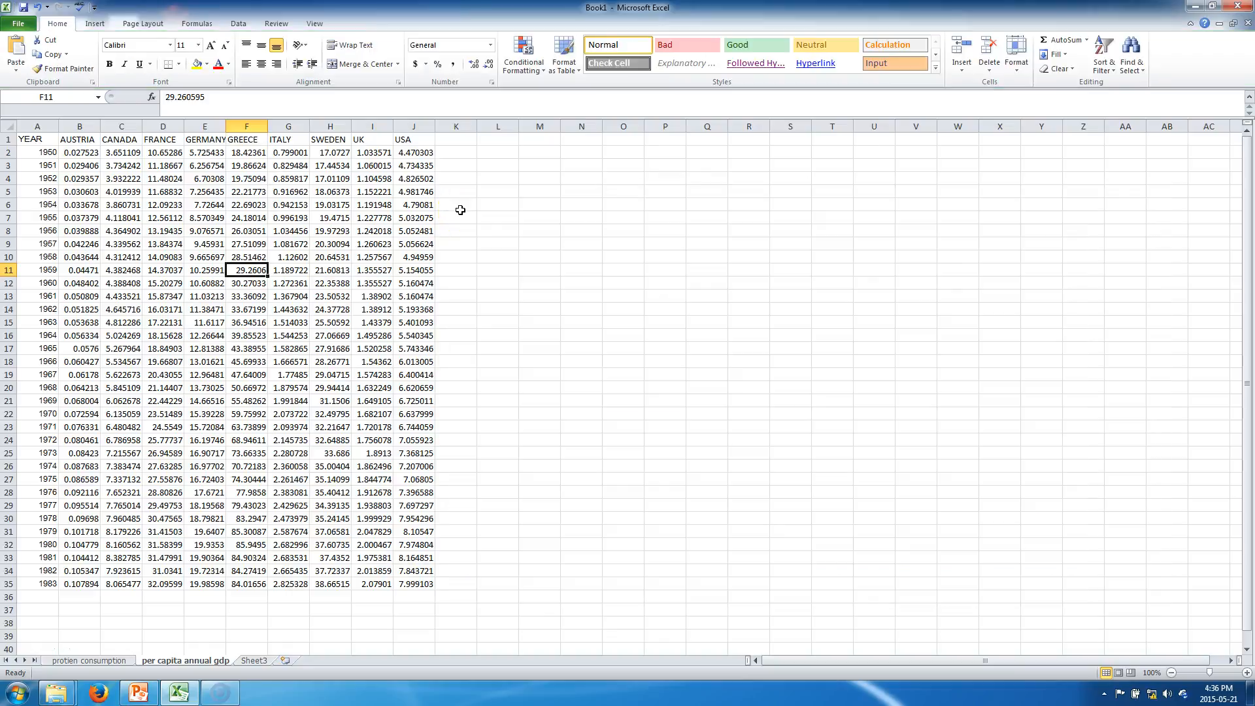
# Step: Insert a markers-only scatter chart from the AUSTRIA heading and values in B1:B35, and delete the chart again
pyautogui.press('Up')
pyautogui.press('Up')
pyautogui.press('Up')
pyautogui.press('Up')
pyautogui.press('Up')
pyautogui.press('Up')
pyautogui.press('Up')
pyautogui.press('Up')
pyautogui.press('Left')
pyautogui.press('Left')
pyautogui.press('Left')
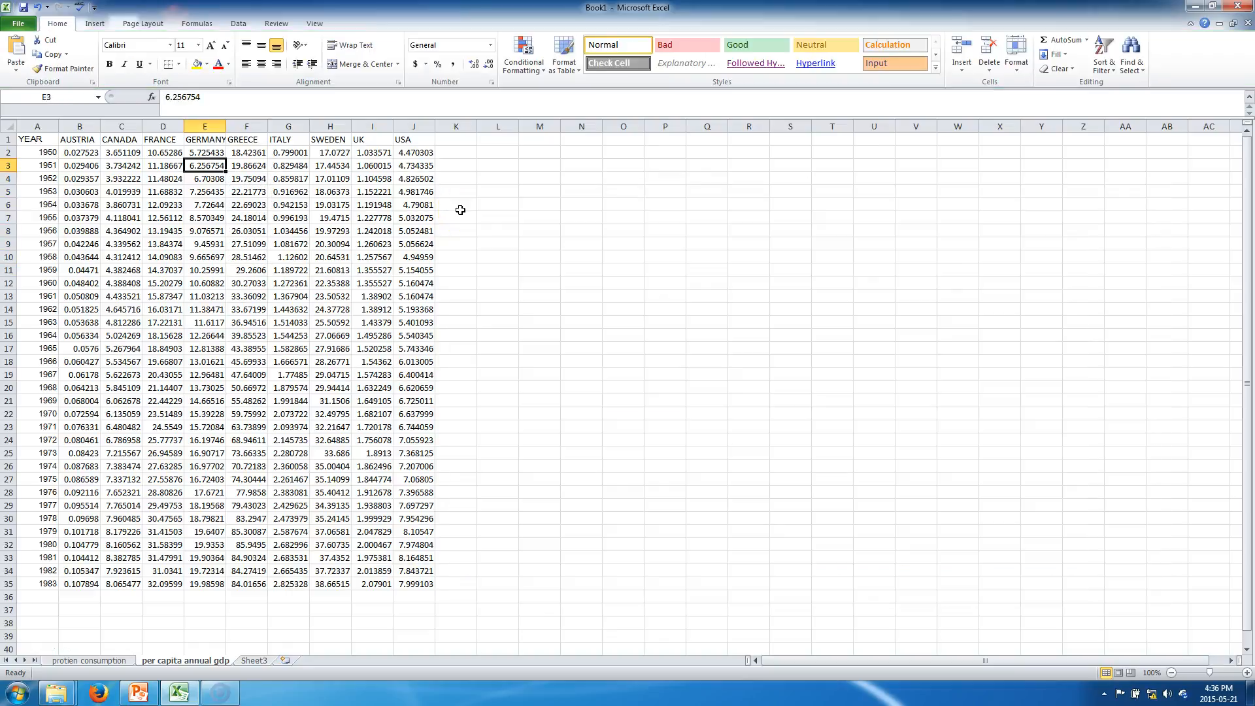
pyautogui.press('Left')
pyautogui.press('Up')
pyautogui.press('Up')
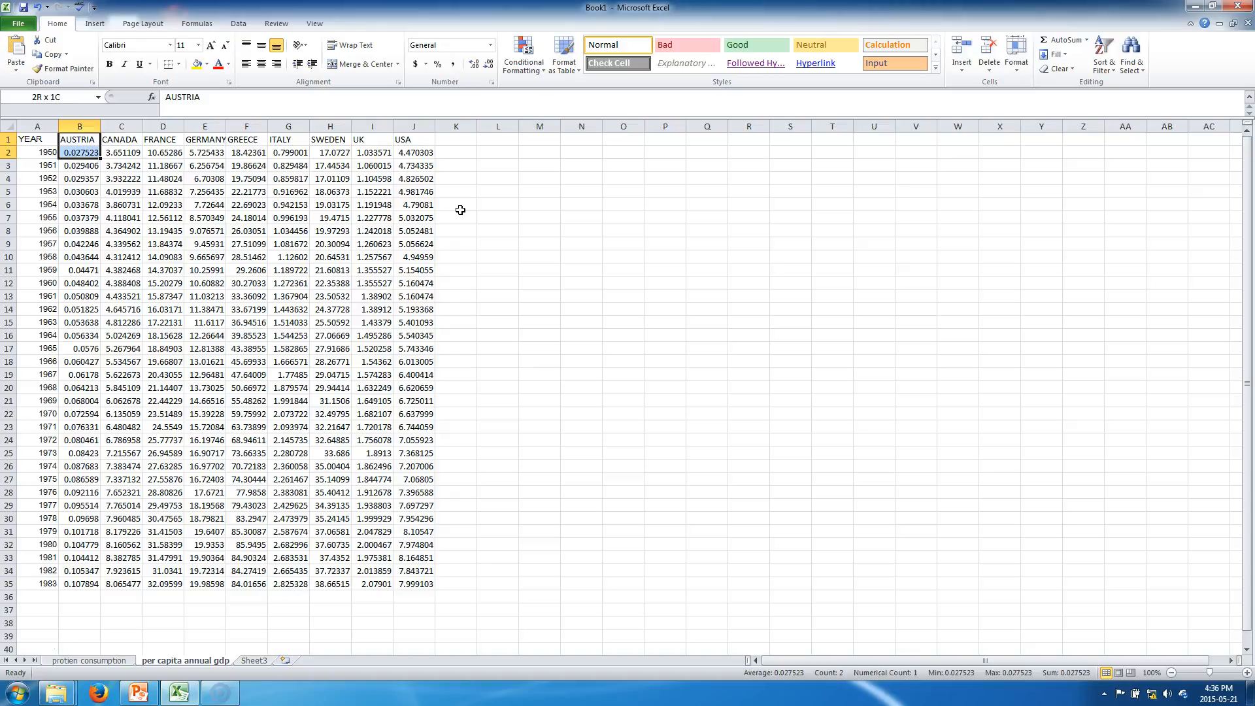
pyautogui.hotkey('shift', 'Down')
pyautogui.hotkey('shift', 'Down')
pyautogui.hotkey('shift', 'Down')
pyautogui.hotkey('shift', 'Down')
pyautogui.hotkey('shift', 'Down')
pyautogui.hotkey('shift', 'Down')
pyautogui.hotkey('shift', 'Down')
pyautogui.hotkey('shift', 'Down')
pyautogui.hotkey('shift', 'Down')
pyautogui.hotkey('shift', 'Down')
pyautogui.hotkey('shift', 'Down')
pyautogui.hotkey('shift', 'Down')
pyautogui.hotkey('shift', 'Down')
pyautogui.hotkey('shift', 'Down')
pyautogui.hotkey('shift', 'Down')
pyautogui.hotkey('shift', 'Down')
pyautogui.hotkey('shift', 'Down')
pyautogui.hotkey('shift', 'Down')
pyautogui.hotkey('shift', 'Down')
pyautogui.hotkey('shift', 'Down')
pyautogui.hotkey('shift', 'Down')
pyautogui.hotkey('shift', 'Down')
pyautogui.hotkey('shift', 'Down')
pyautogui.hotkey('shift', 'Down')
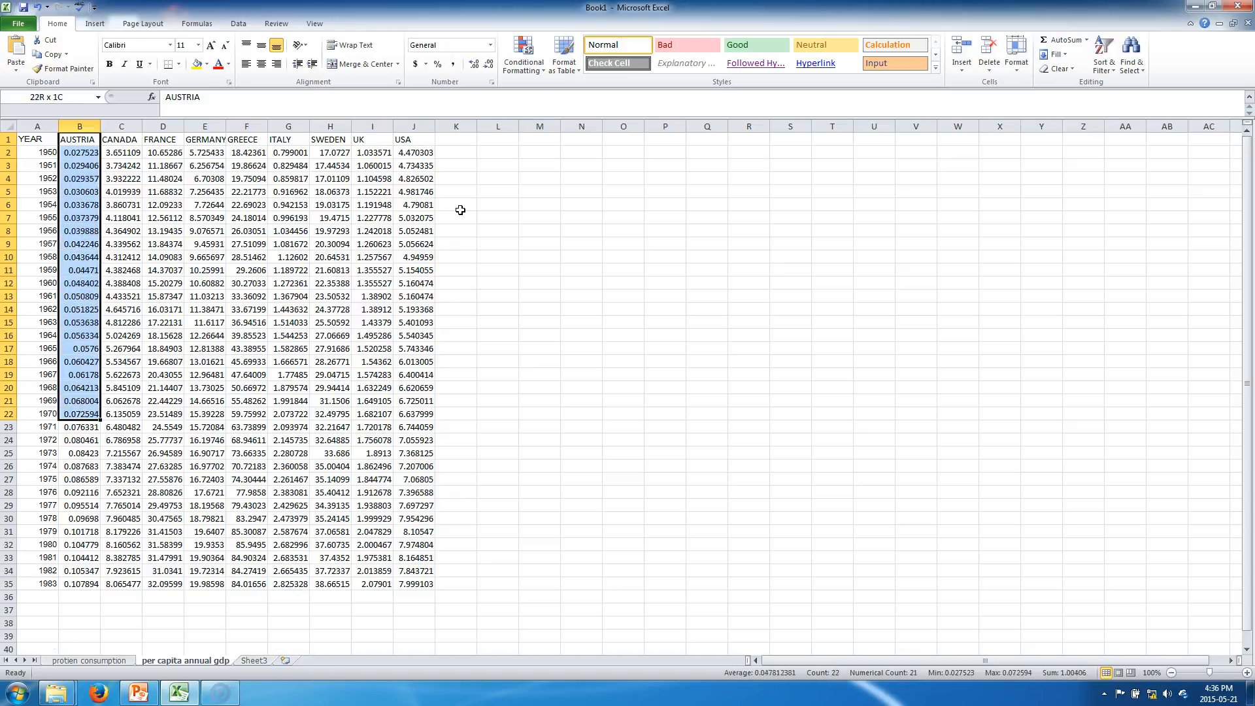
pyautogui.hotkey('shift', 'Down')
pyautogui.hotkey('shift', 'Down')
pyautogui.hotkey('shift', 'Down')
pyautogui.hotkey('shift', 'Down')
pyautogui.hotkey('shift', 'Down')
pyautogui.hotkey('shift', 'Down')
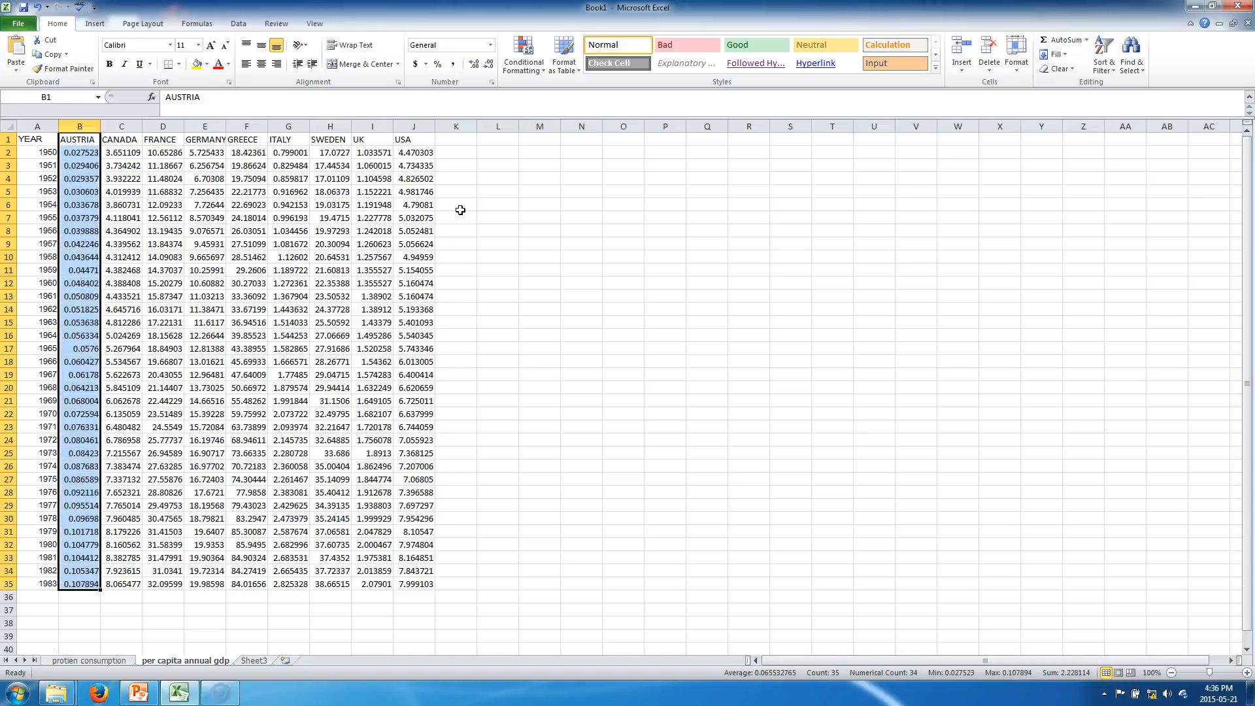
pyautogui.click(98, 23)
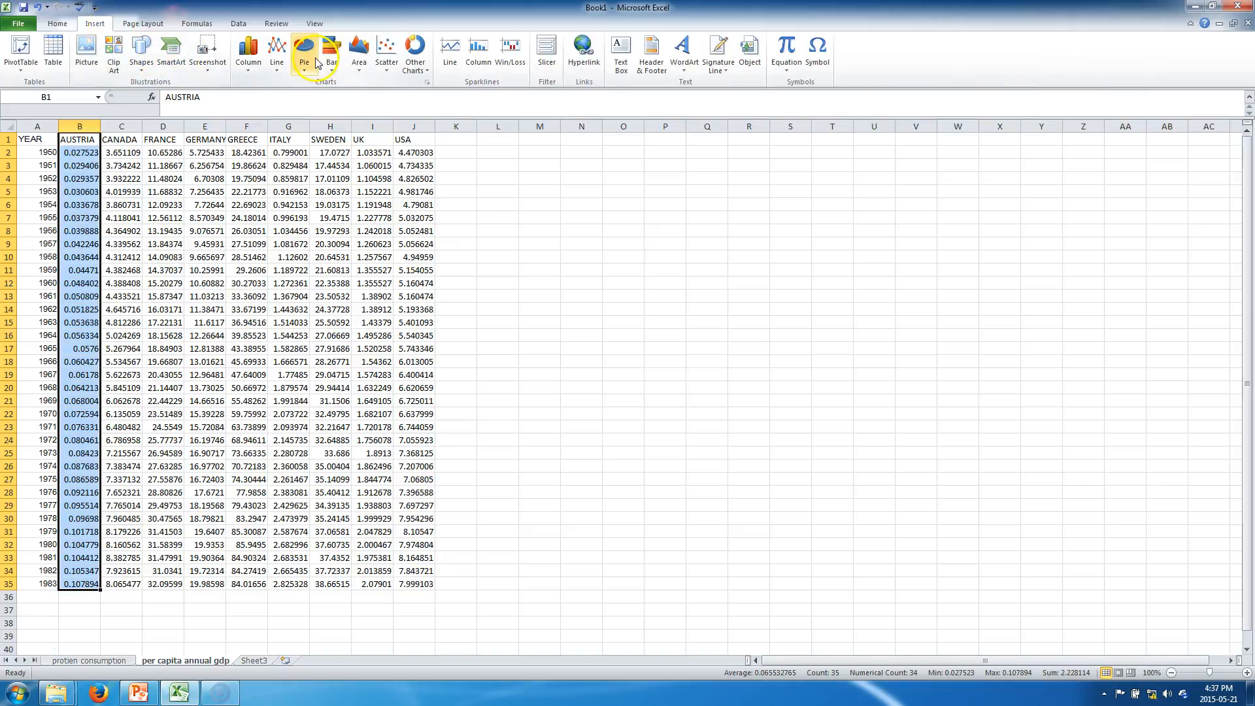
pyautogui.click(385, 47)
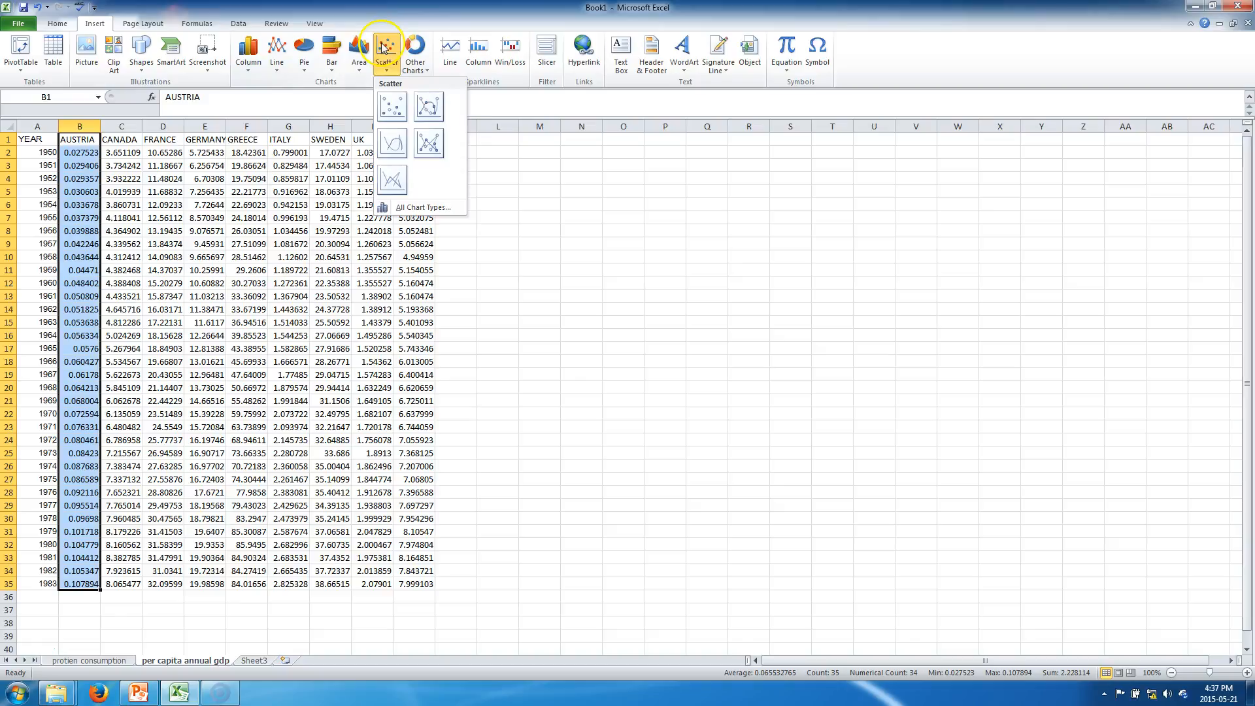
pyautogui.click(400, 107)
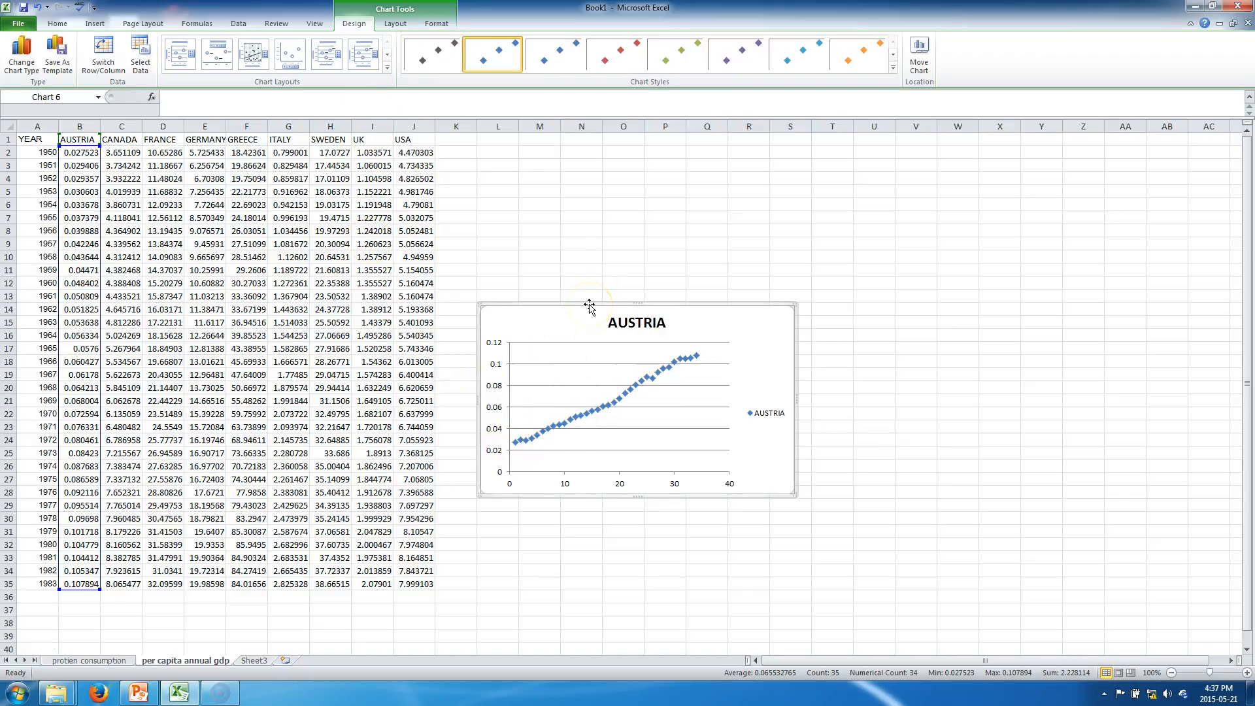
pyautogui.press('Delete')
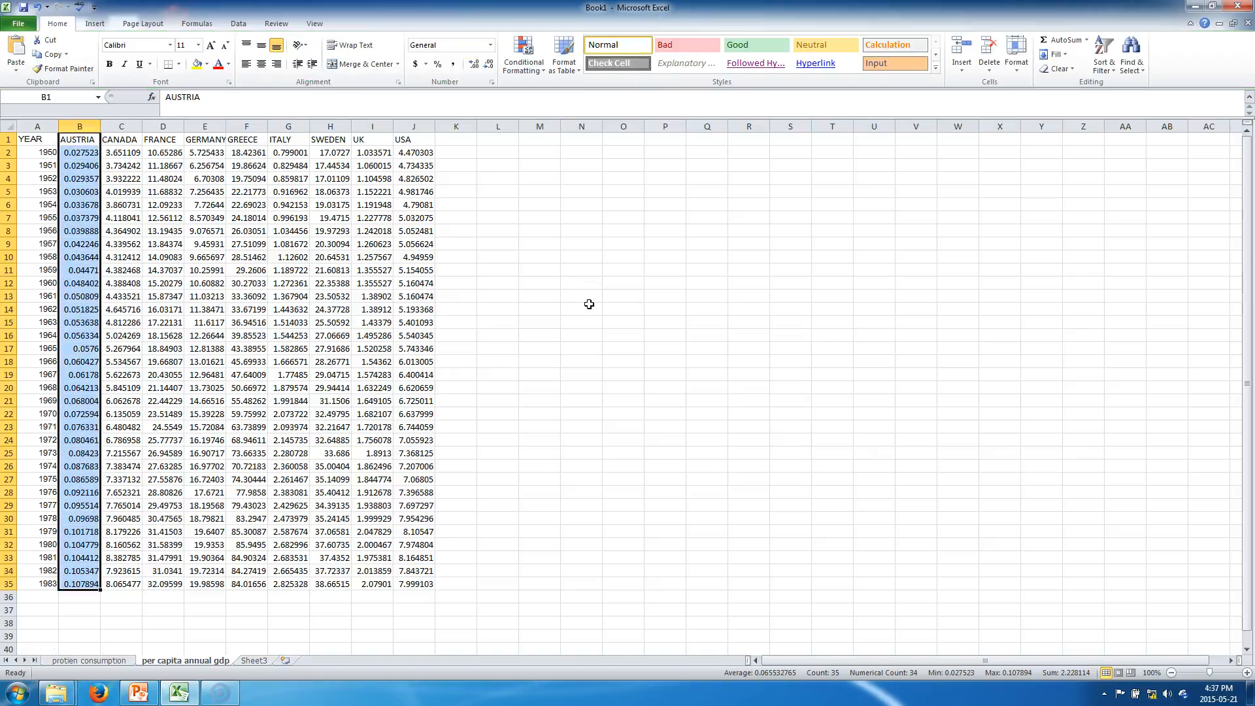
# Step: On the protien consumption sheet, change the Protien Consumption chart's type to 3-D Cylinder
pyautogui.click(105, 660)
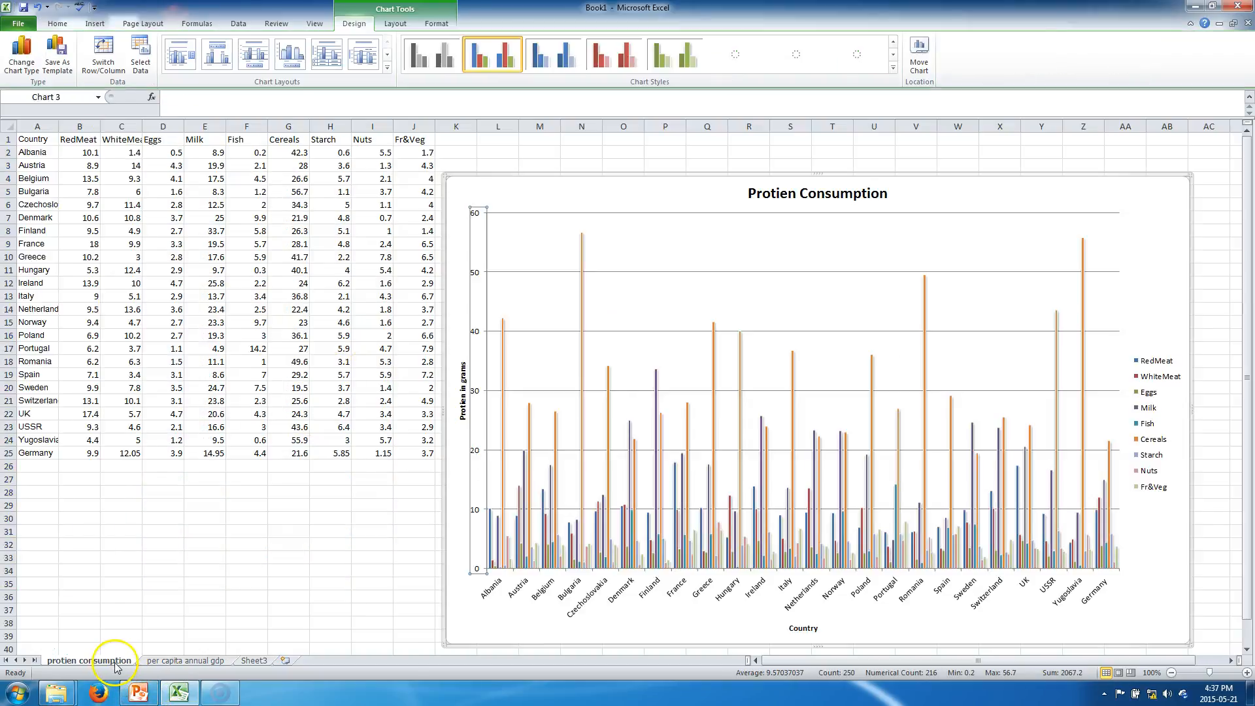
pyautogui.click(445, 288)
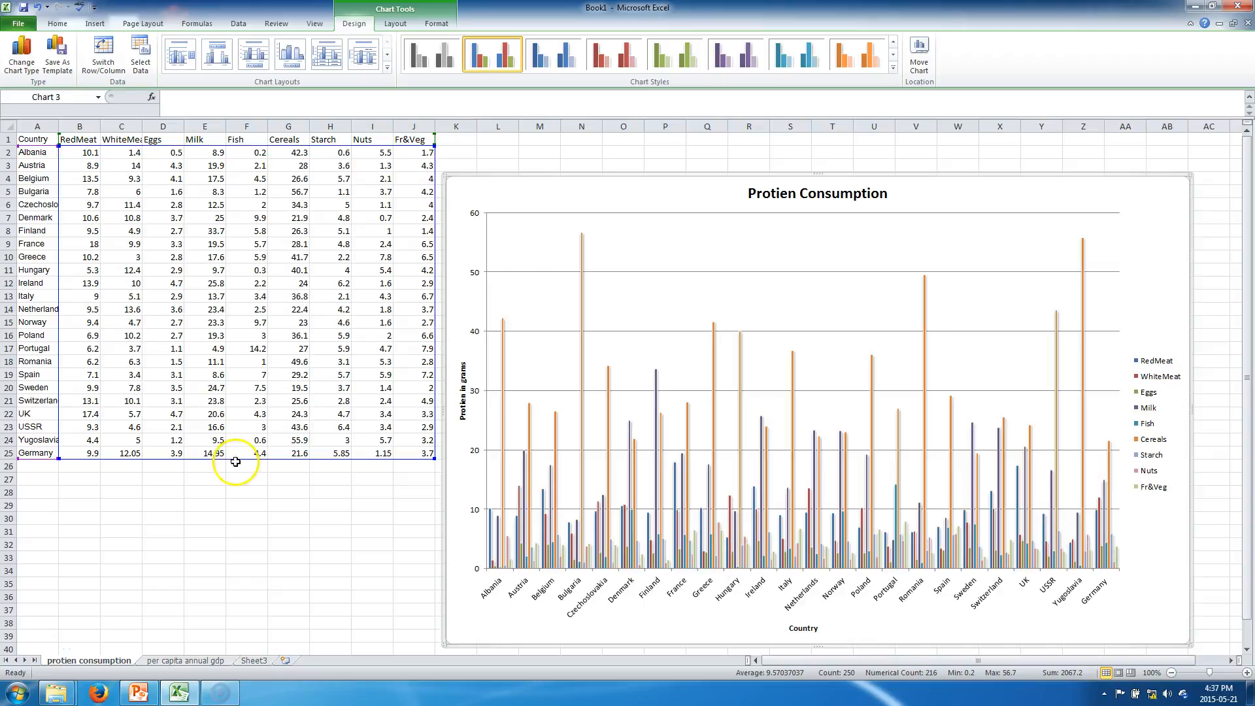
pyautogui.rightClick(526, 203)
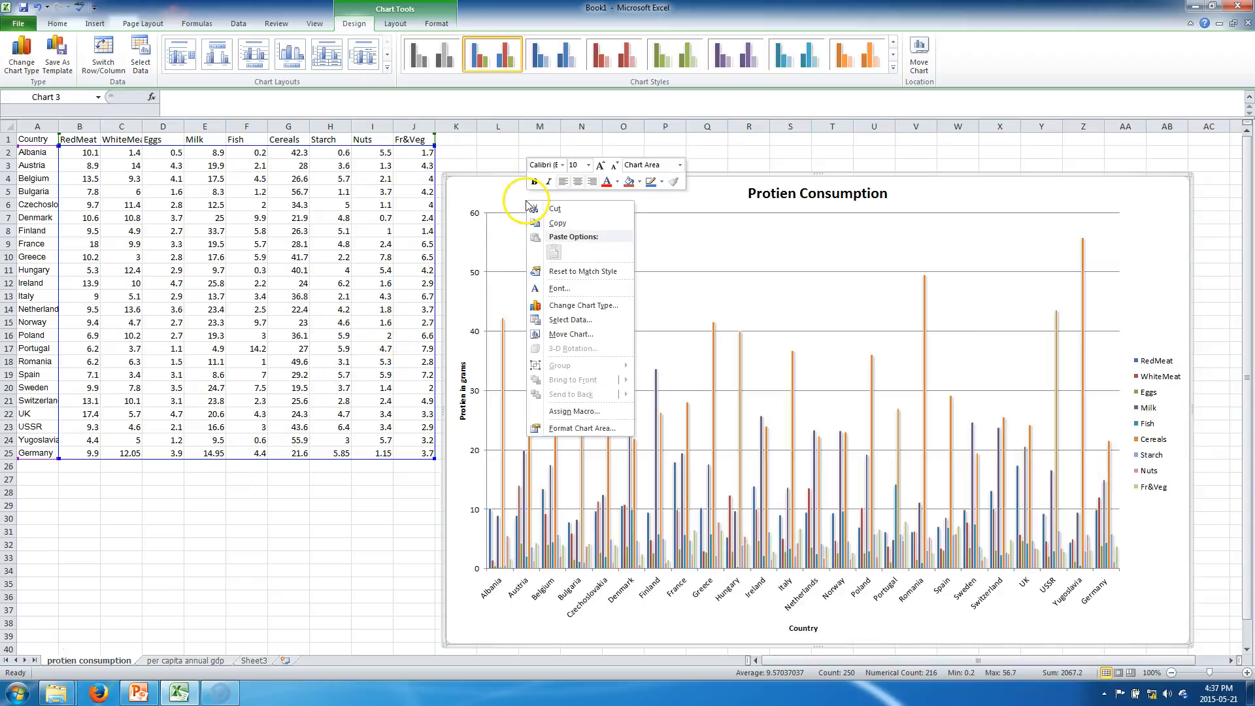
pyautogui.click(603, 311)
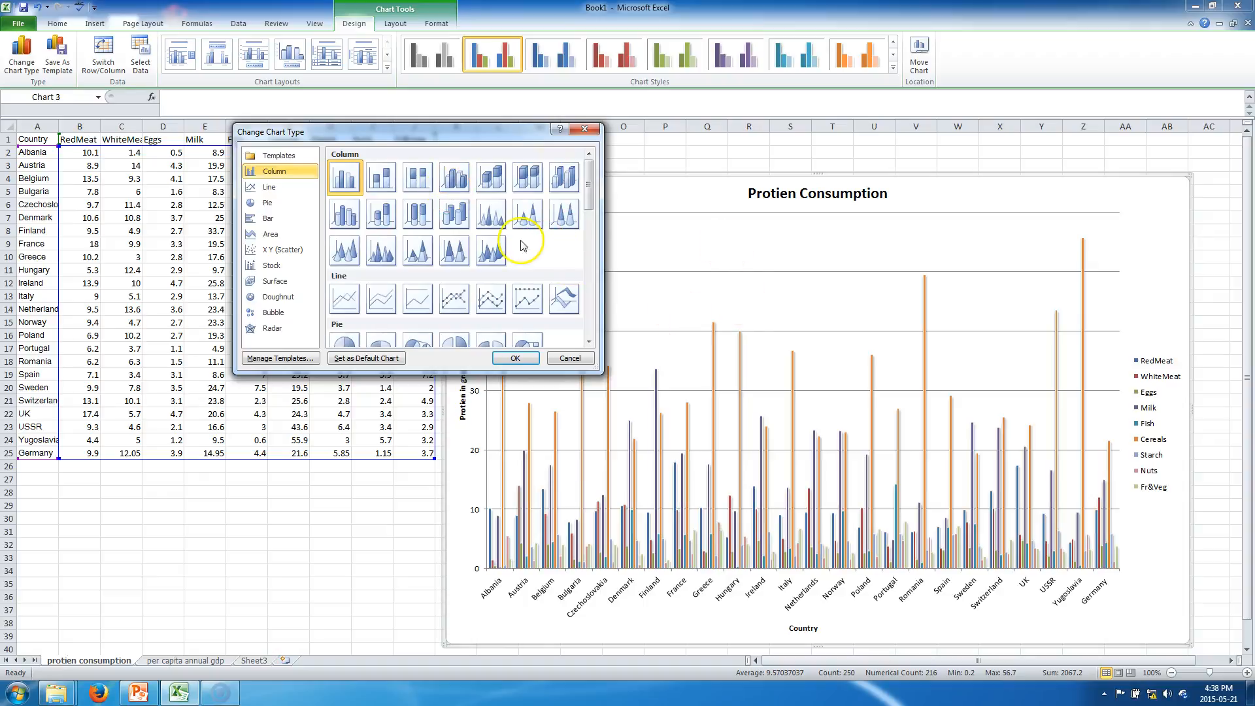
pyautogui.click(456, 224)
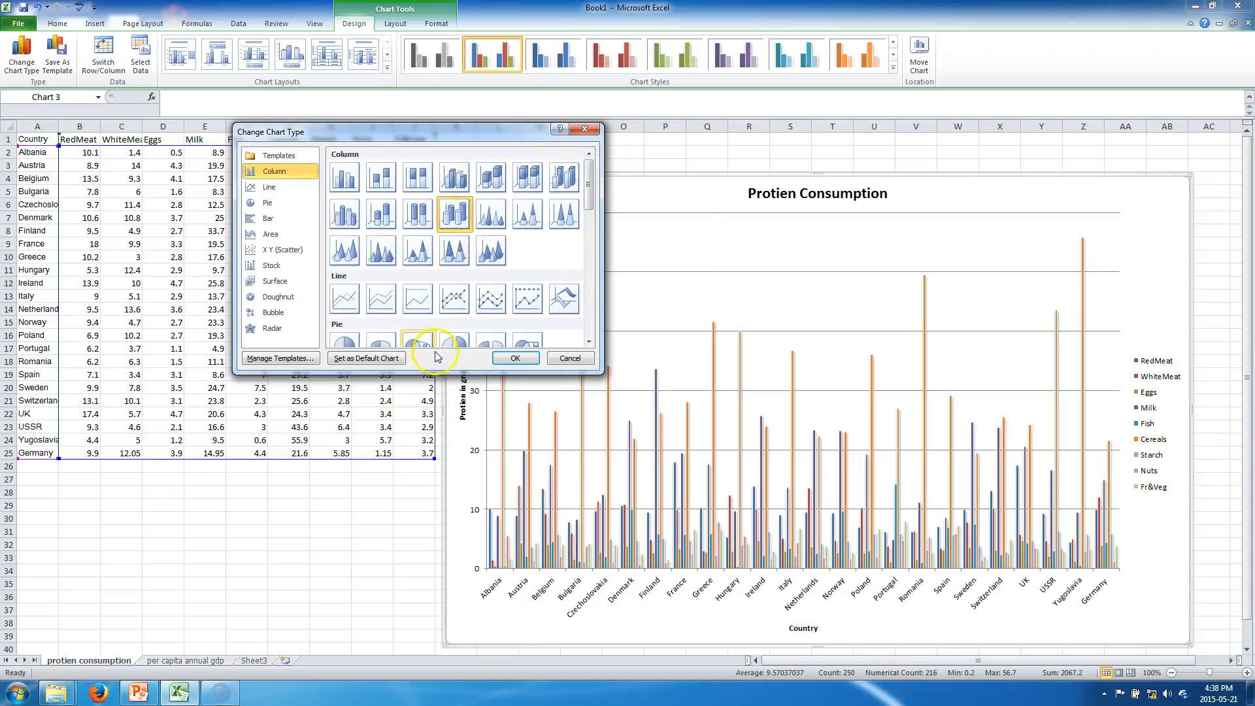
pyautogui.click(516, 358)
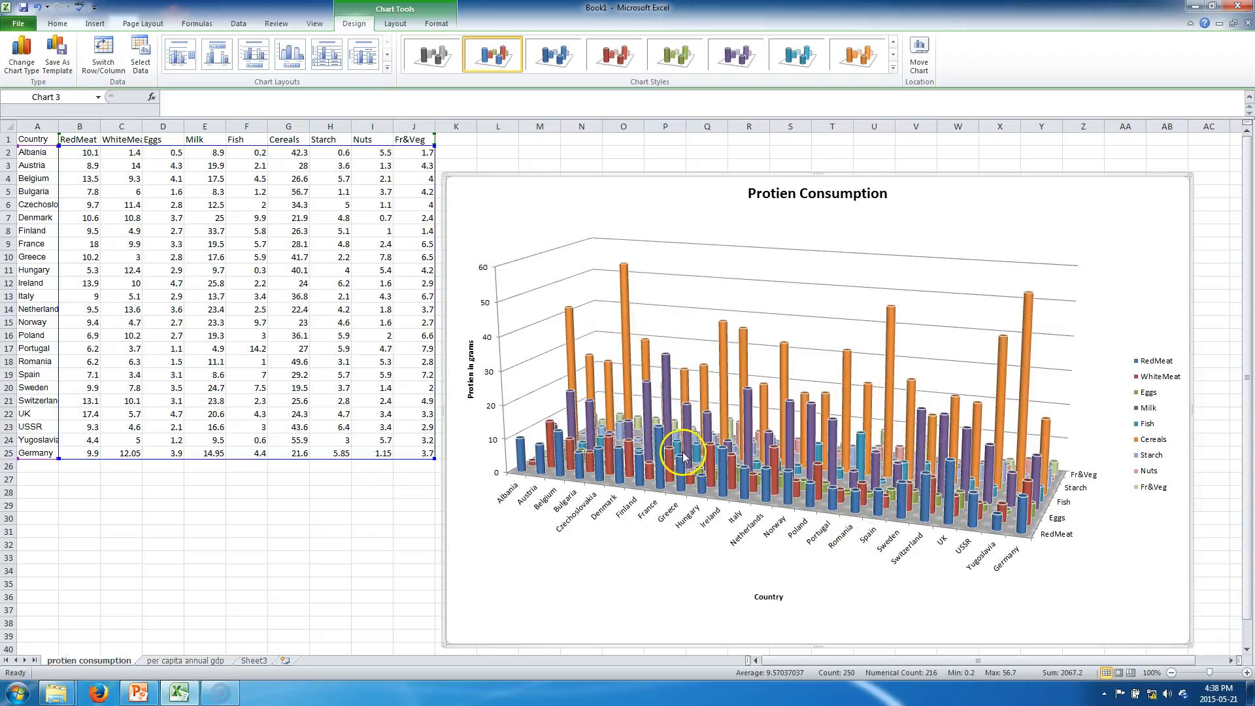
# Step: Change the Protien Consumption chart's type to a basic 2-D pie
pyautogui.click(506, 578)
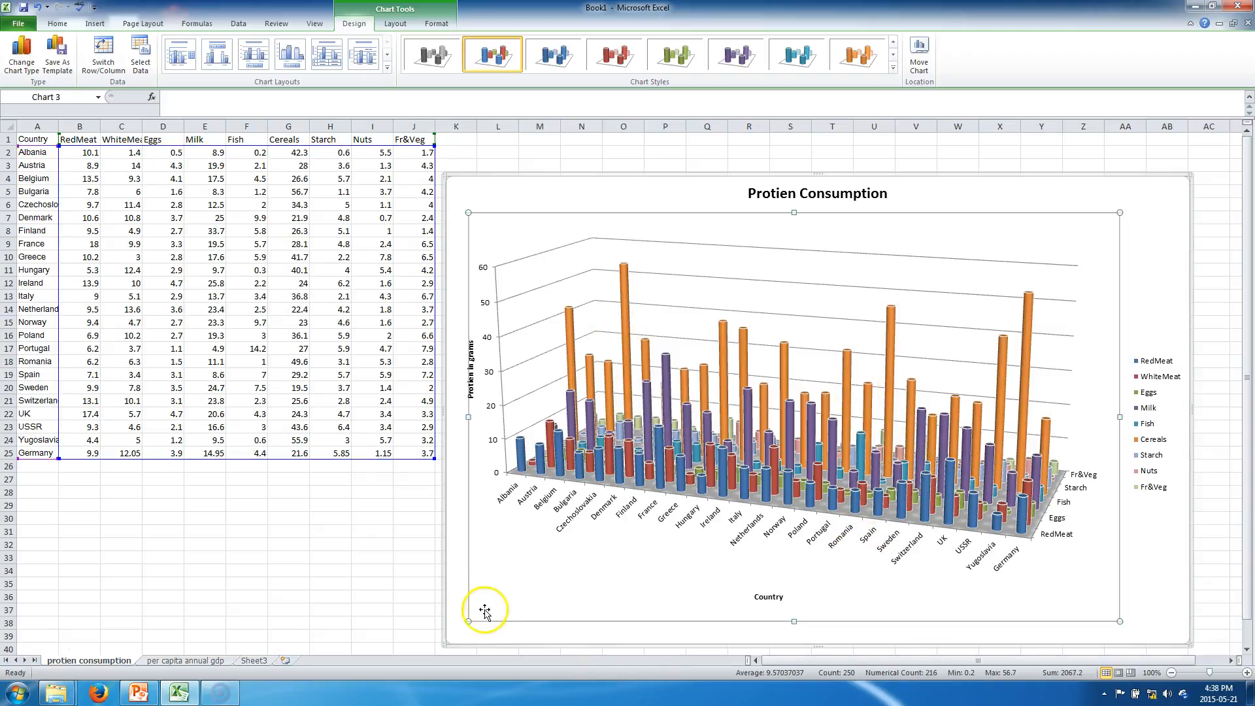
pyautogui.click(453, 571)
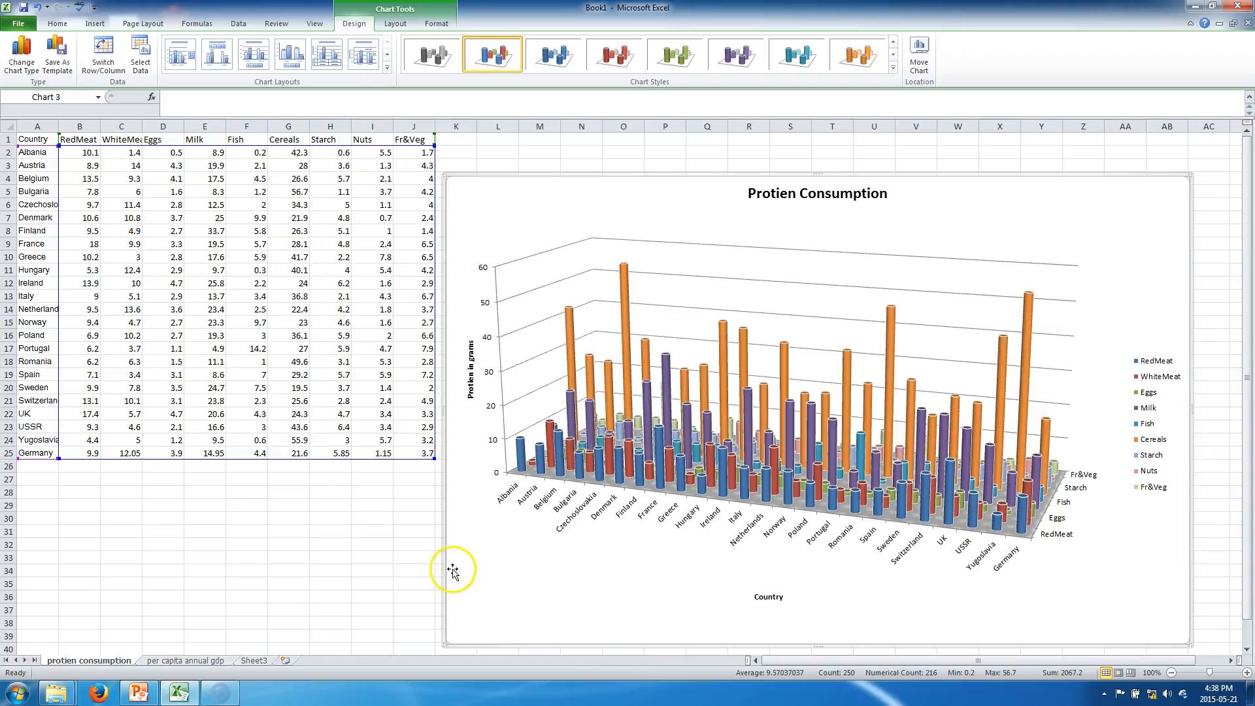
pyautogui.rightClick(453, 571)
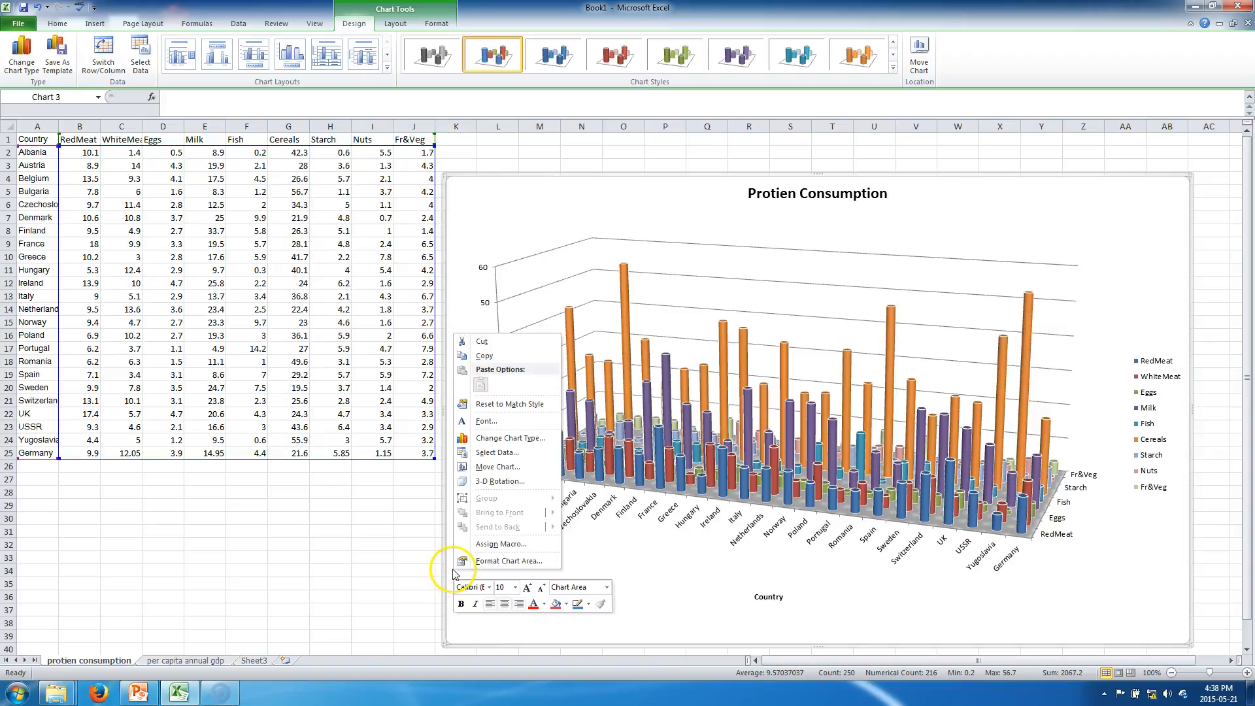
pyautogui.click(507, 438)
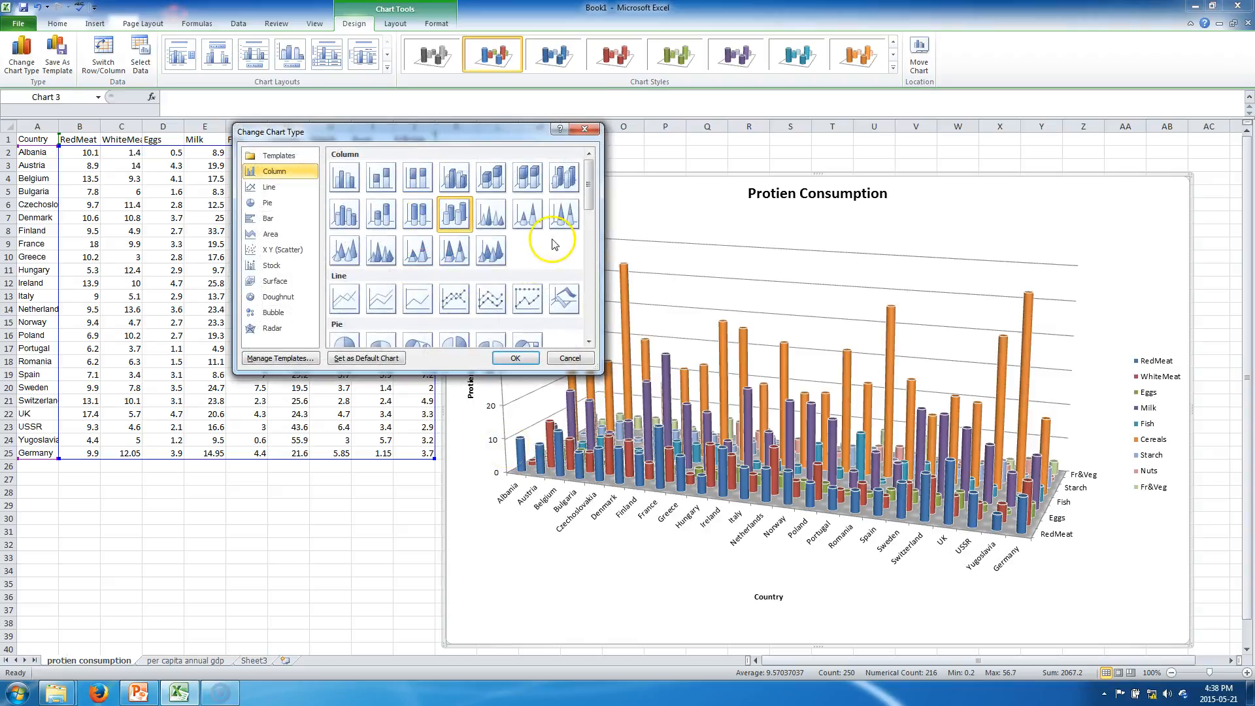
pyautogui.moveTo(590, 204); pyautogui.dragTo(590, 237)
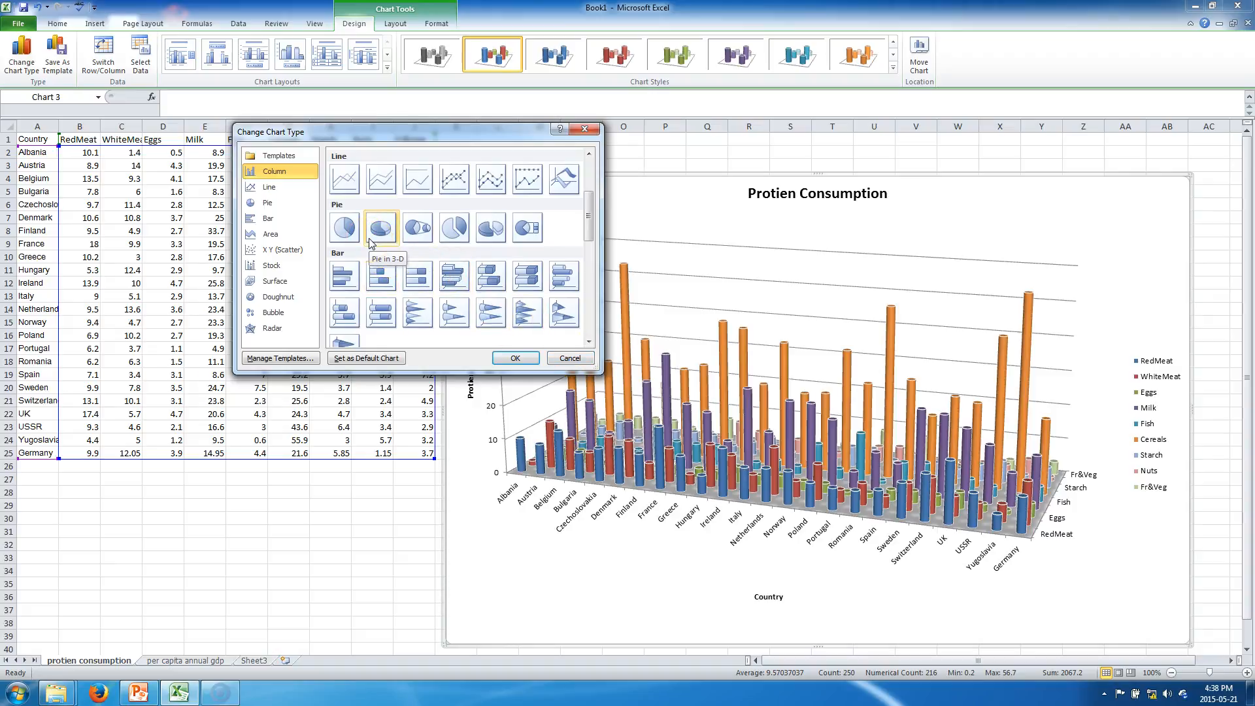
pyautogui.click(343, 228)
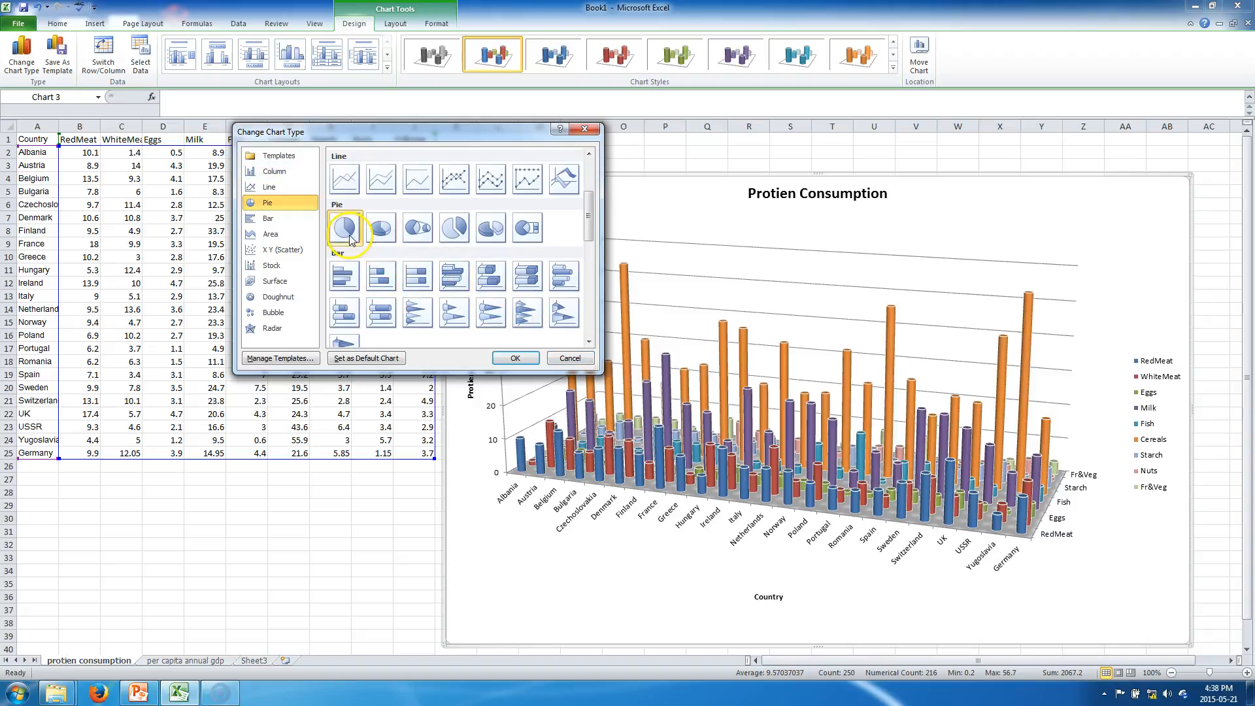
pyautogui.click(514, 359)
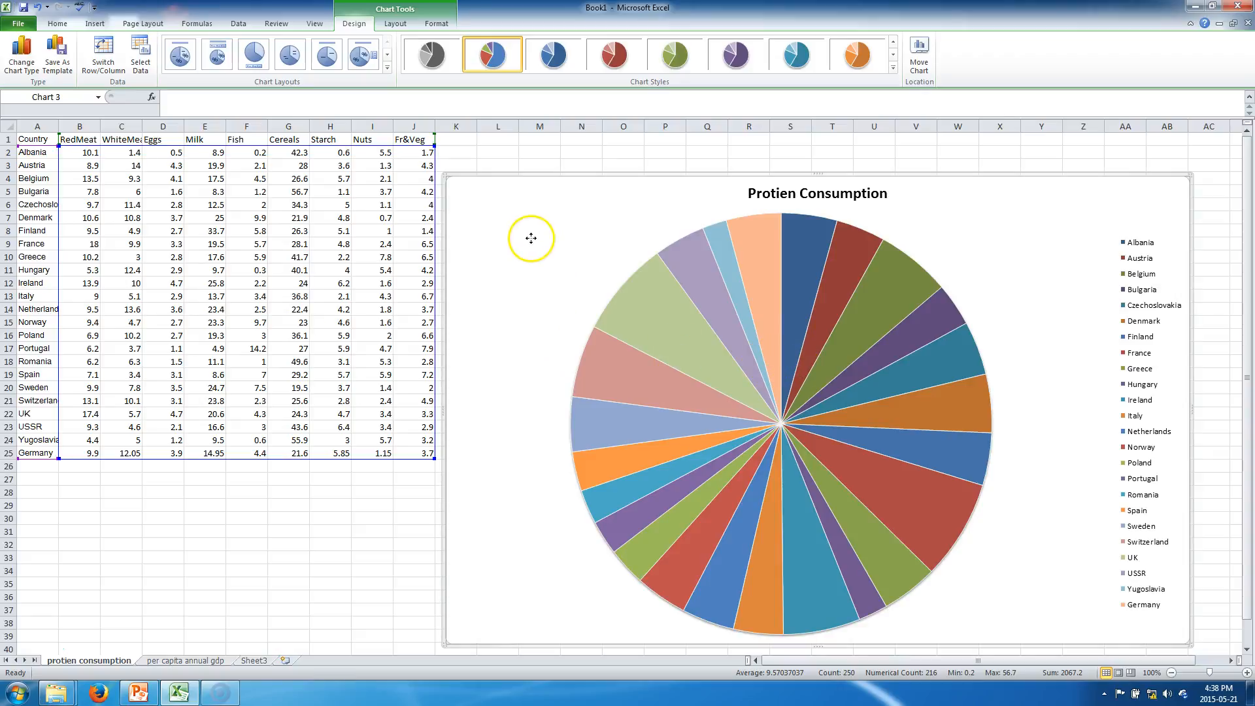
# Step: Undo the Protien Consumption chart's change to a pie and deselect the chart
pyautogui.click(693, 316)
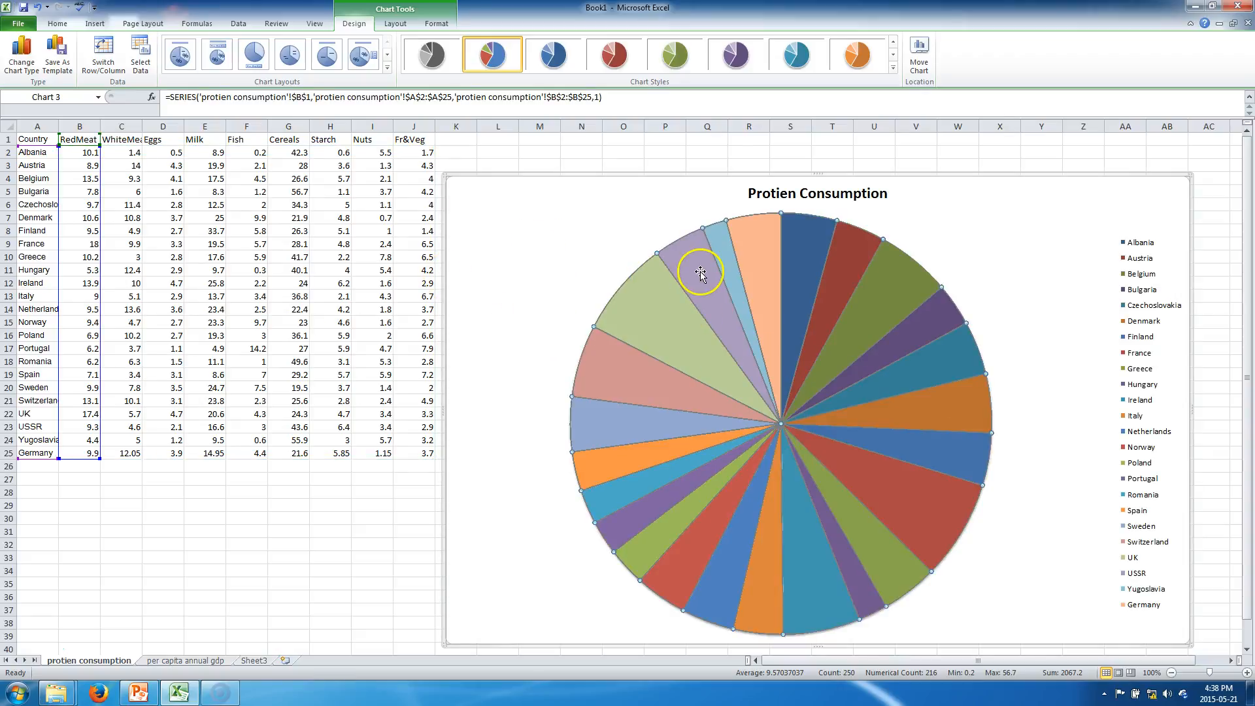
pyautogui.hotkey('ctrl', 'z')
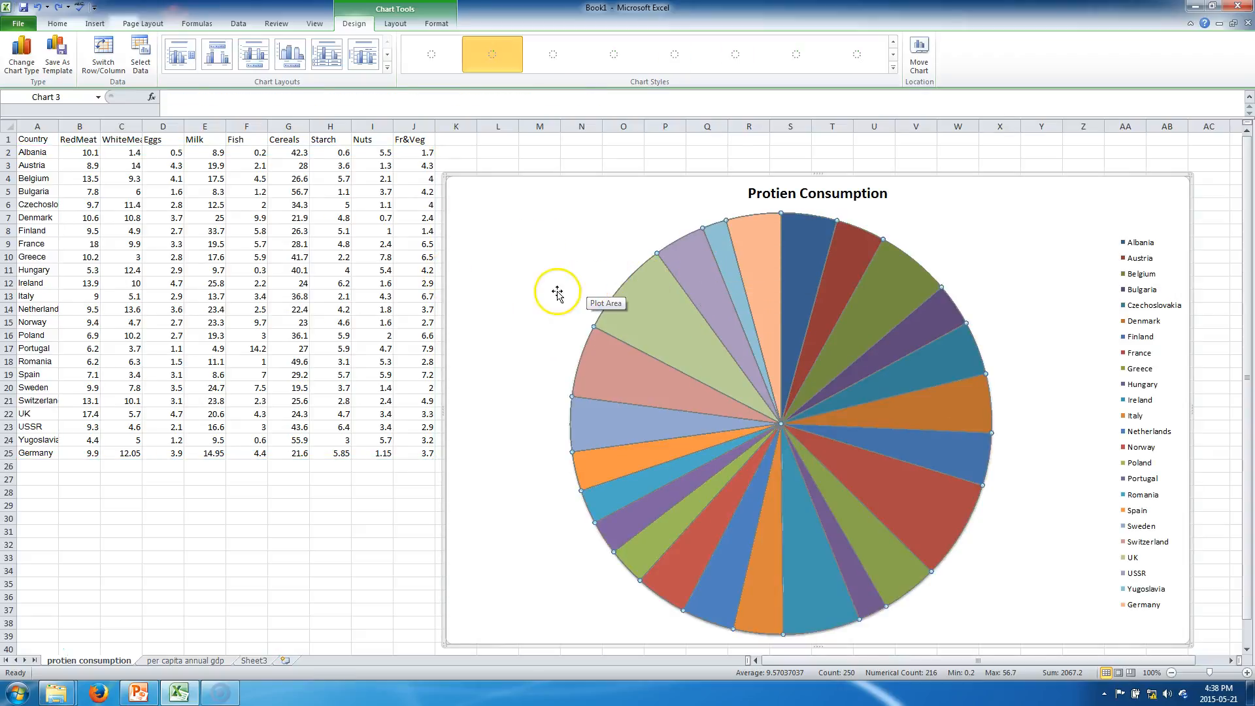
pyautogui.click(152, 481)
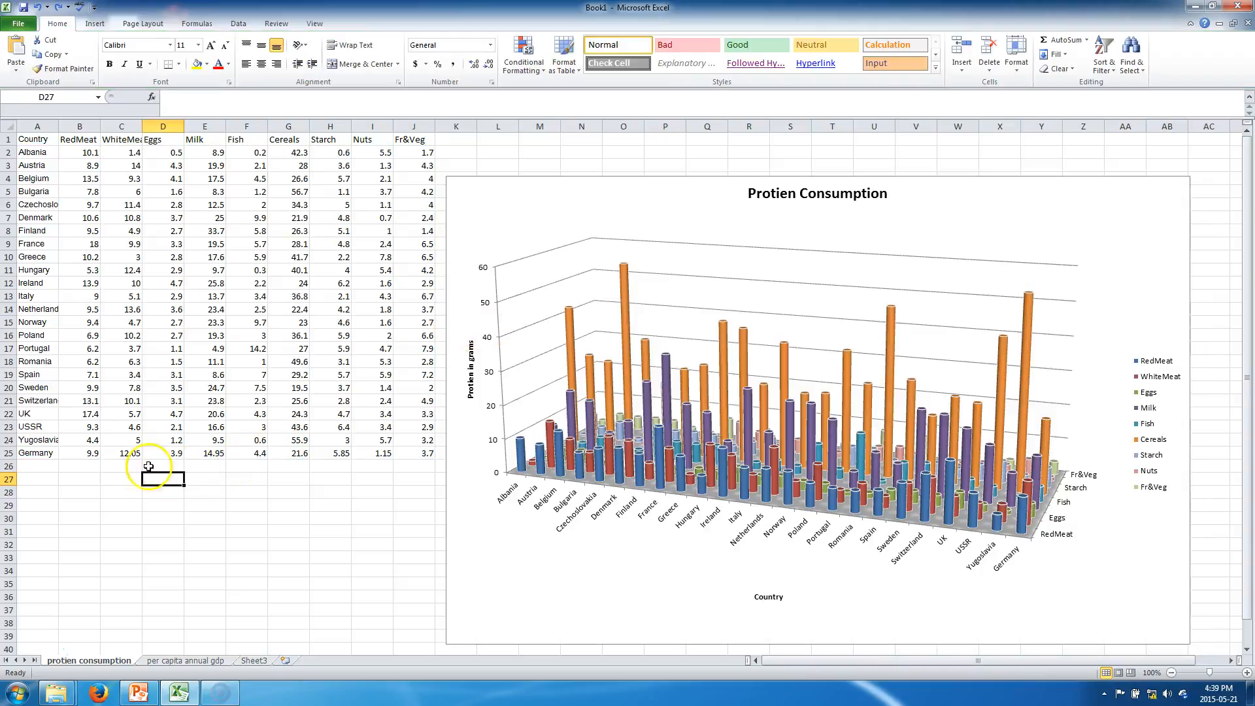
# Step: Insert a basic 2-D pie chart from the headings and Albania row in A1:J2, and move it over the data table's lower rows
pyautogui.moveTo(129, 140); pyautogui.dragTo(129, 149)
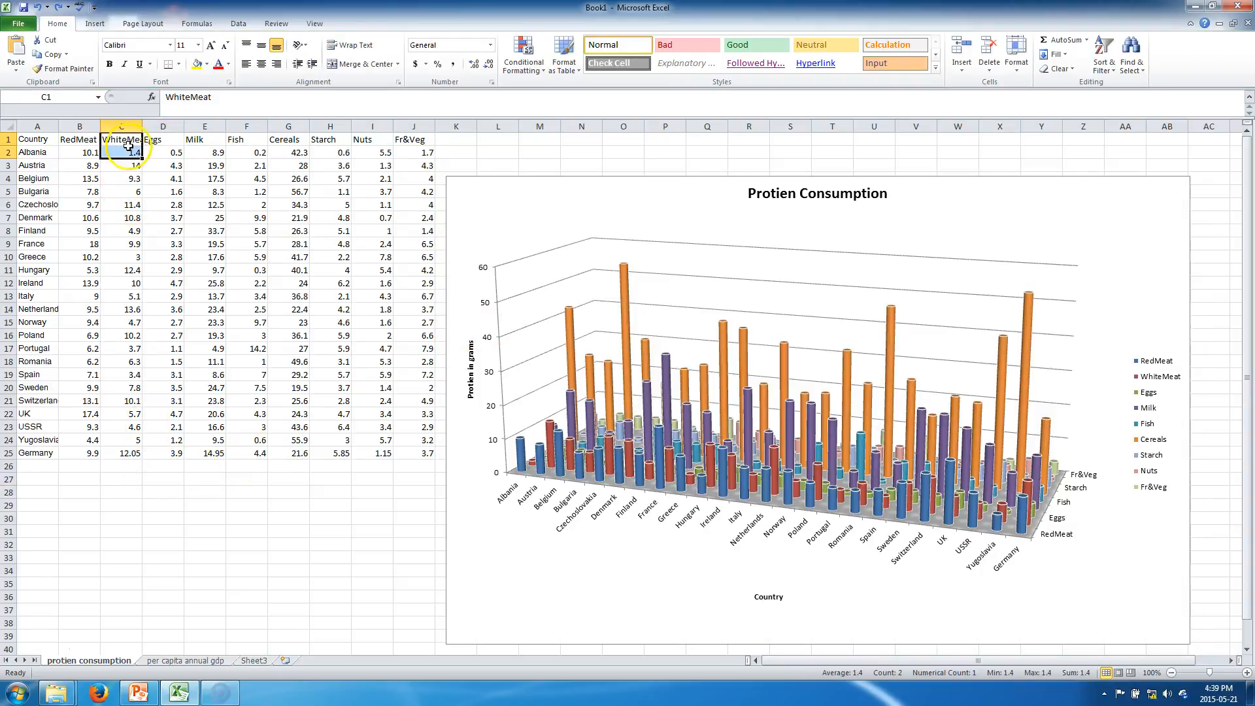
pyautogui.click(28, 140)
pyautogui.moveTo(27, 139); pyautogui.dragTo(415, 156)
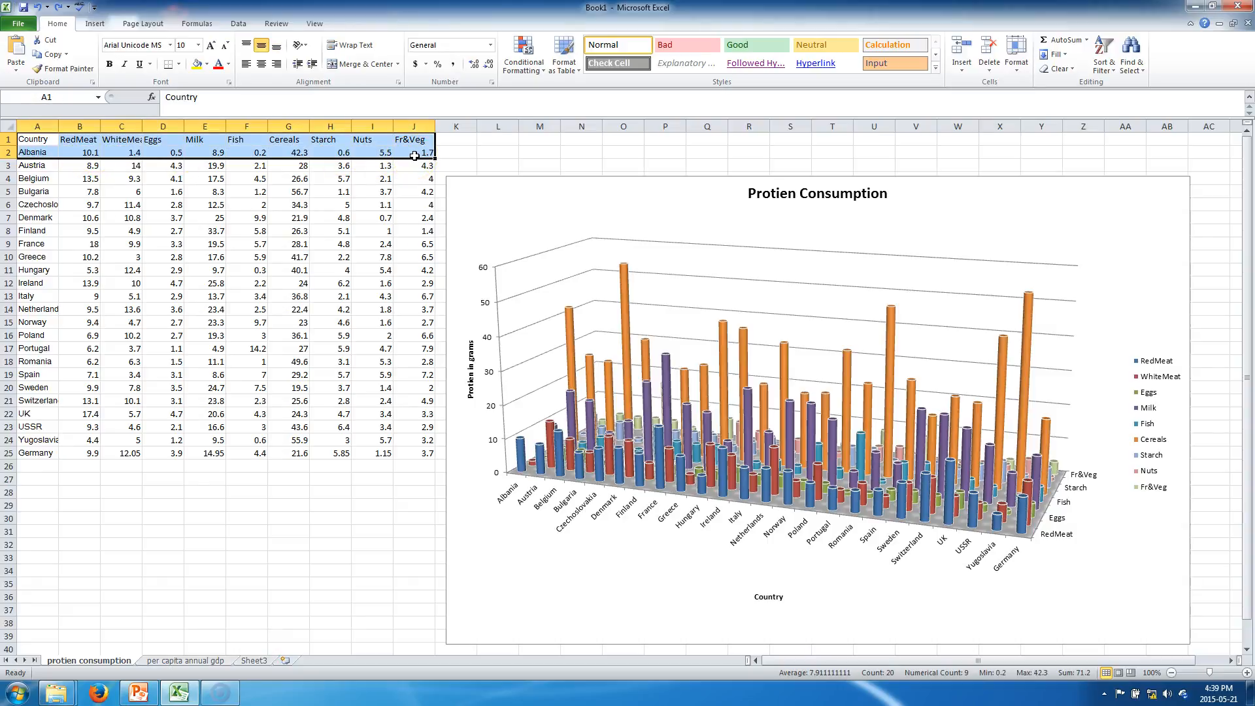
pyautogui.click(95, 24)
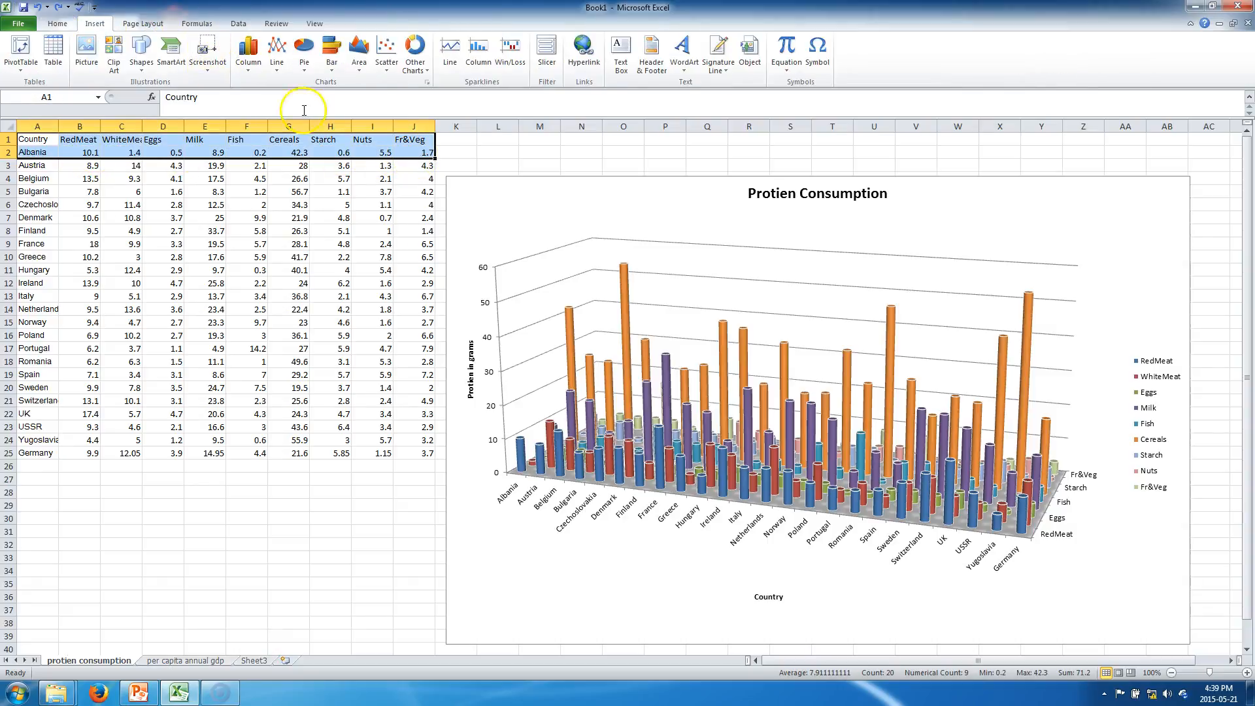
pyautogui.click(305, 55)
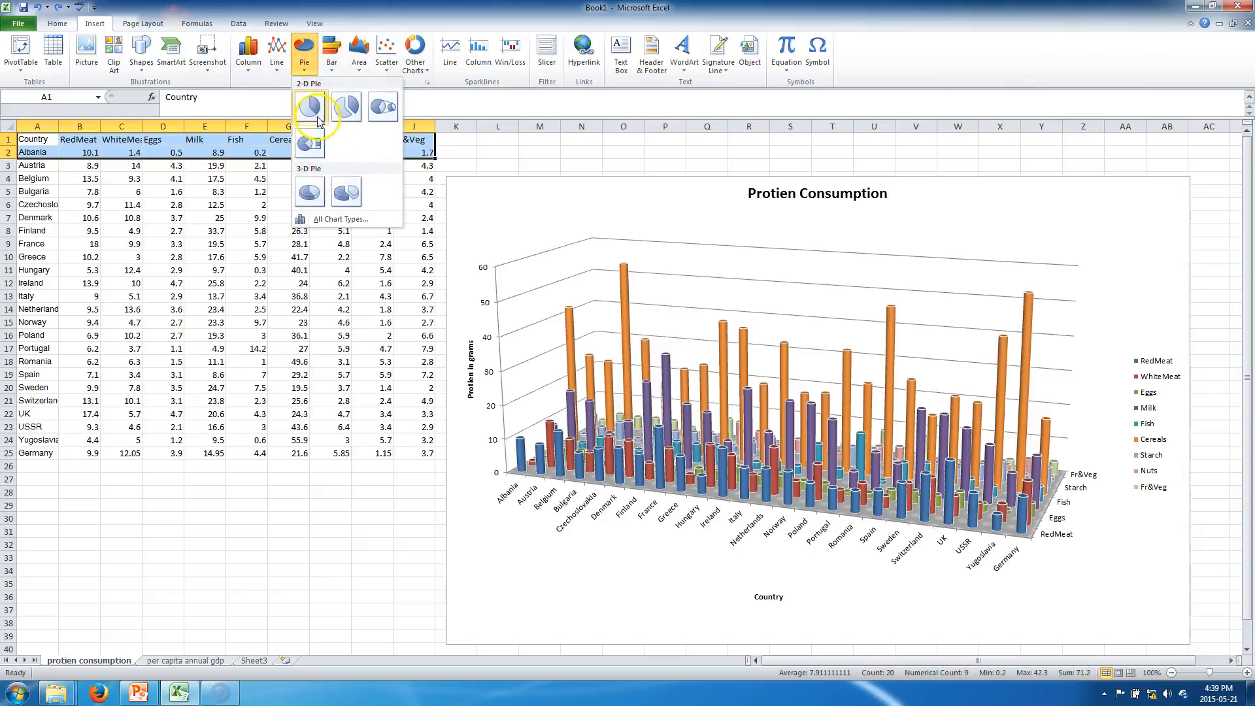
pyautogui.click(318, 119)
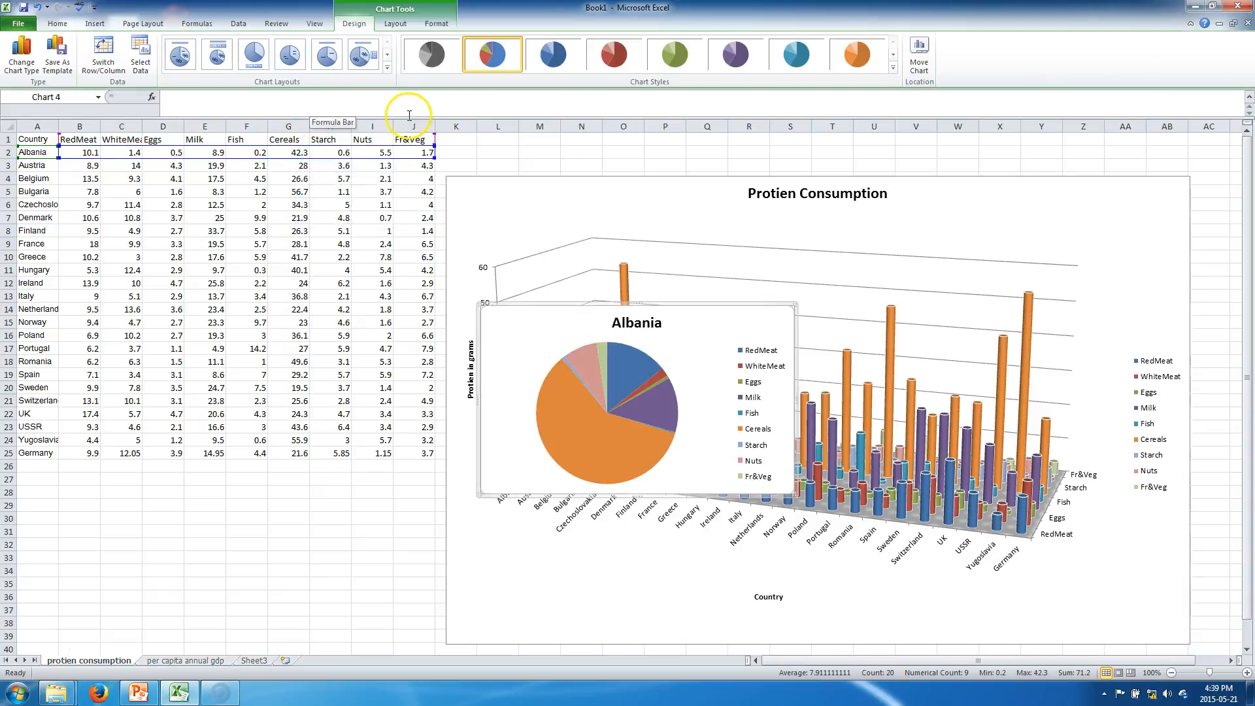
pyautogui.moveTo(513, 315); pyautogui.dragTo(366, 349)
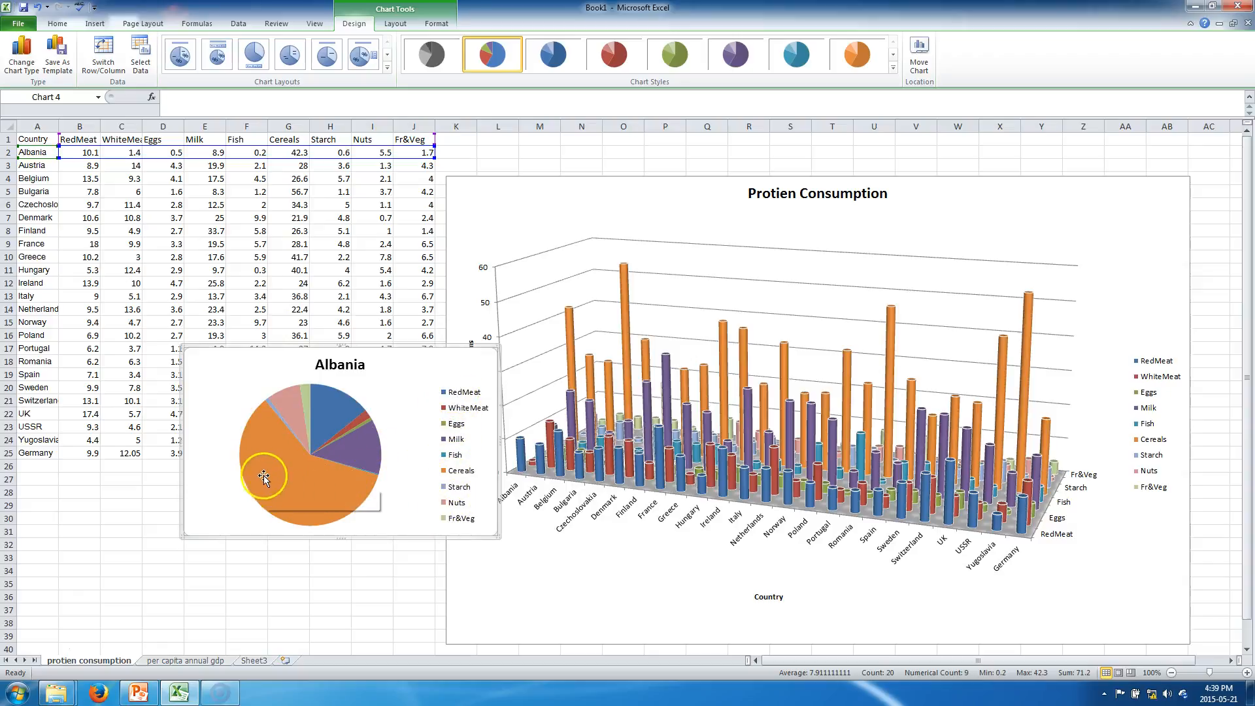
# Step: Try several chart layouts on the Albania pie chart and apply Layout 2, with the legend under the title and percentage labels
pyautogui.moveTo(300, 488)
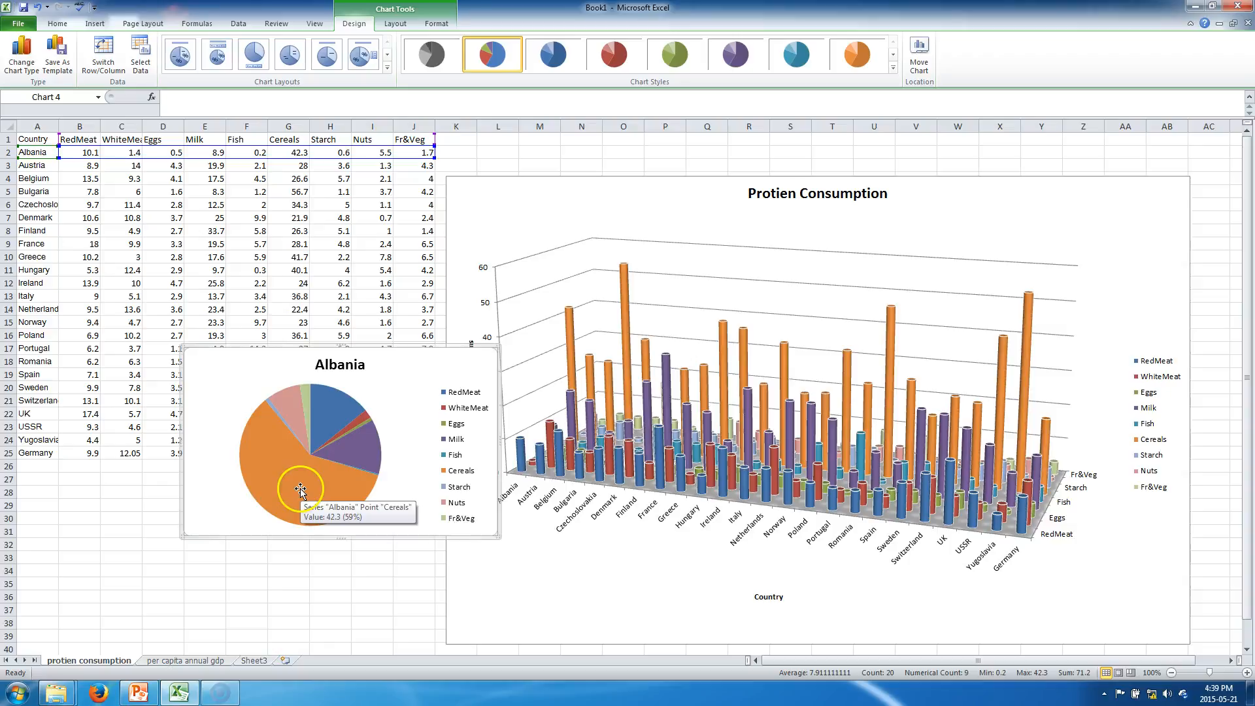
pyautogui.moveTo(357, 445)
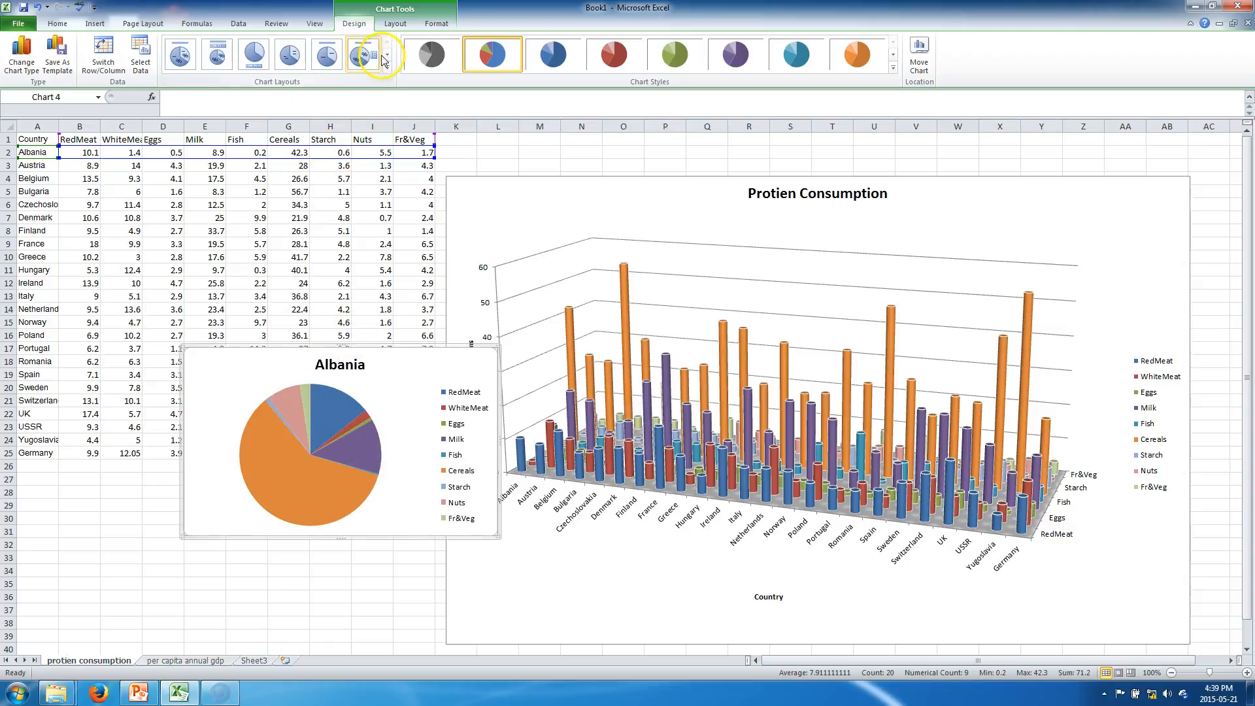
pyautogui.click(360, 58)
pyautogui.click(319, 57)
pyautogui.click(294, 58)
pyautogui.click(246, 62)
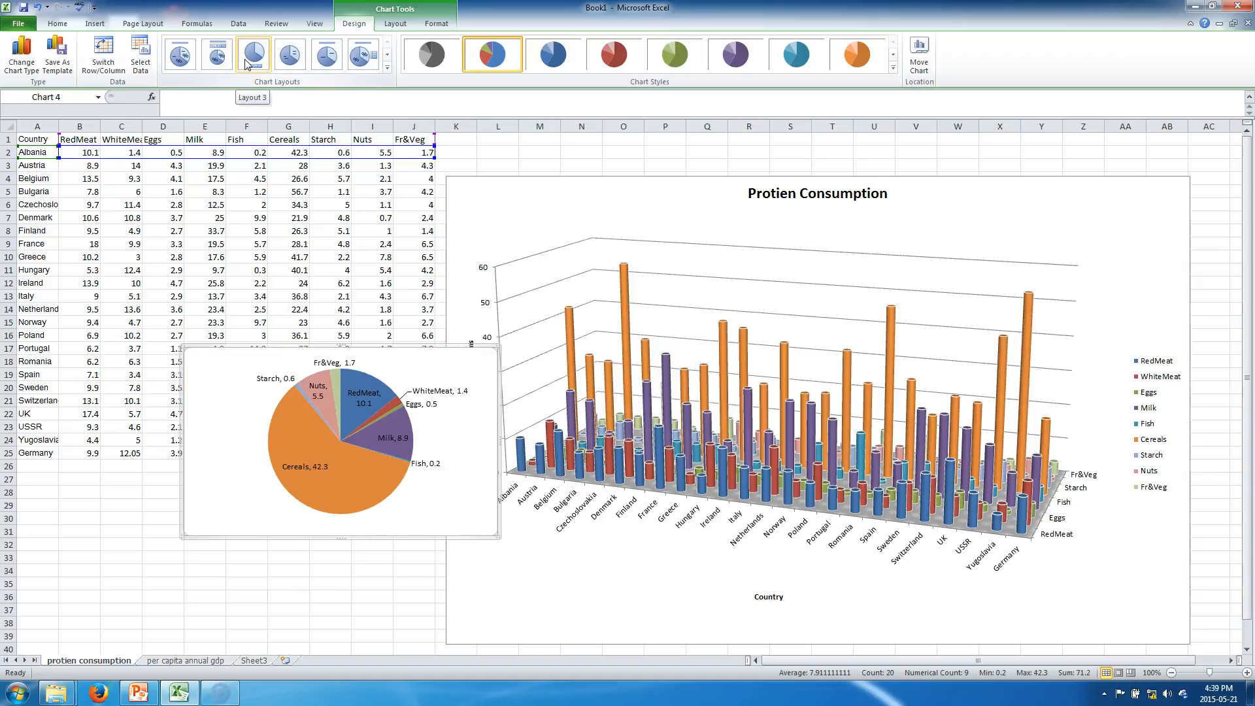
pyautogui.click(246, 62)
pyautogui.click(217, 56)
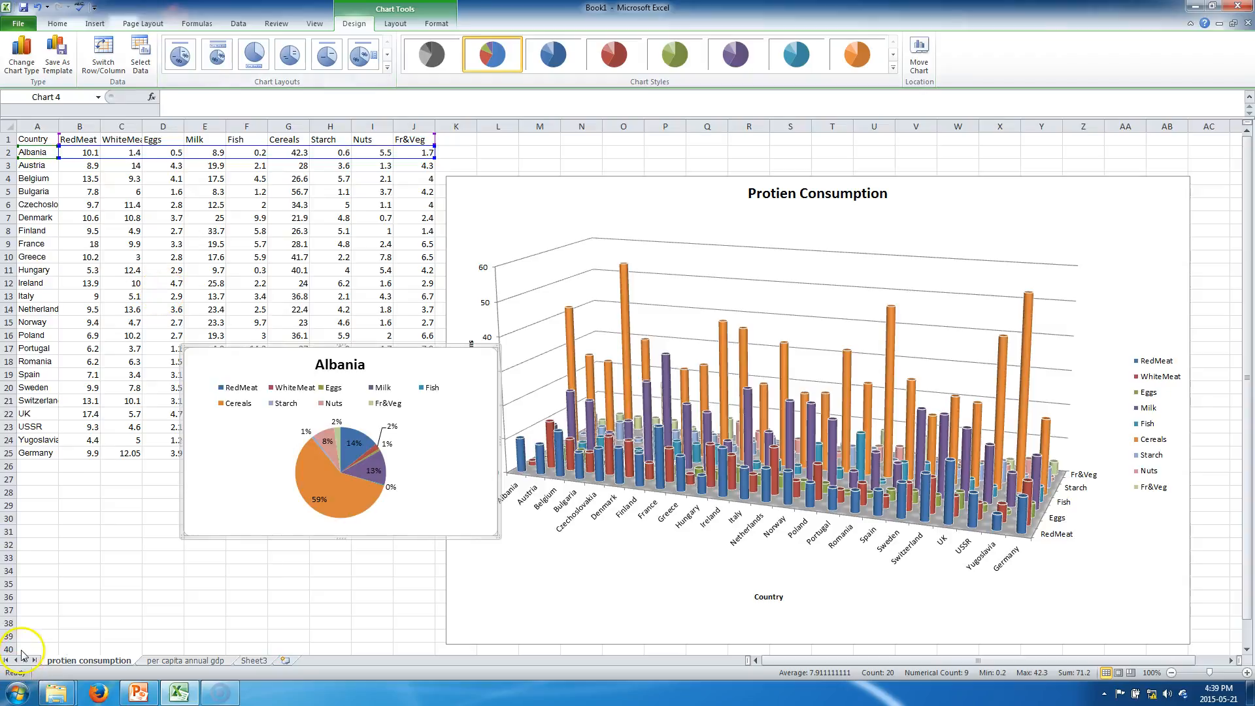
# Step: Change the Albania pie chart's type to a basic doughnut
pyautogui.rightClick(217, 497)
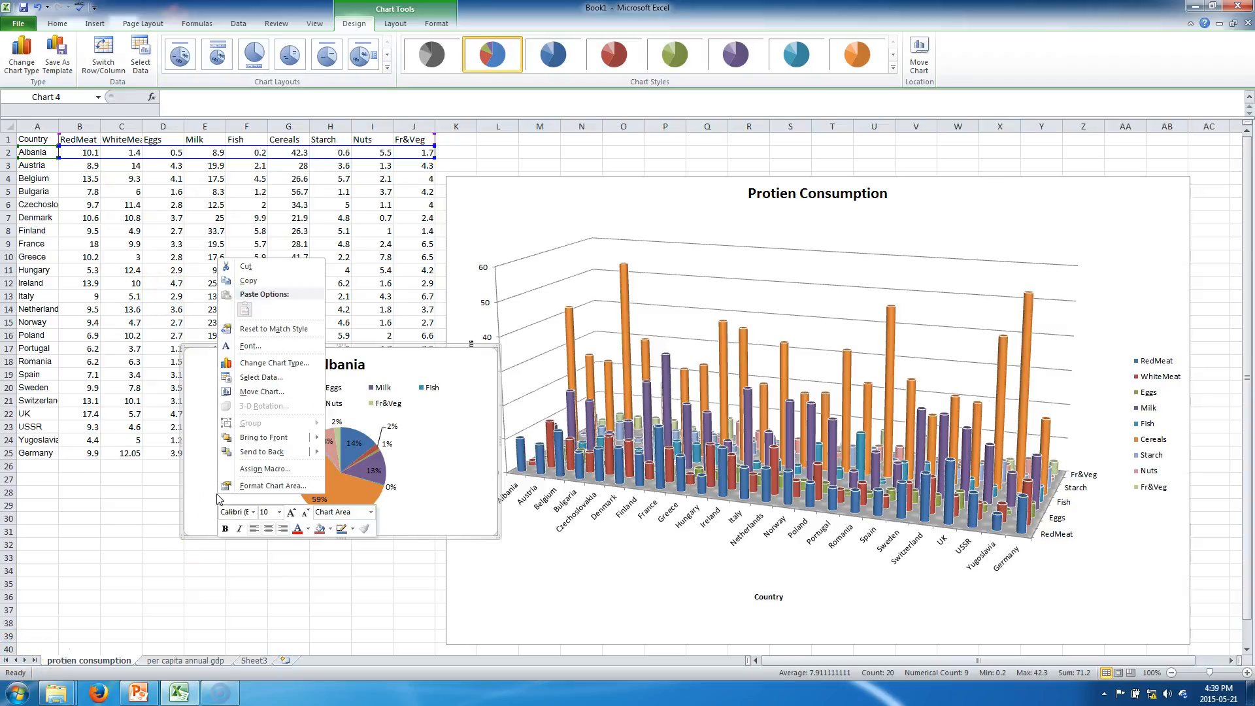
pyautogui.click(259, 365)
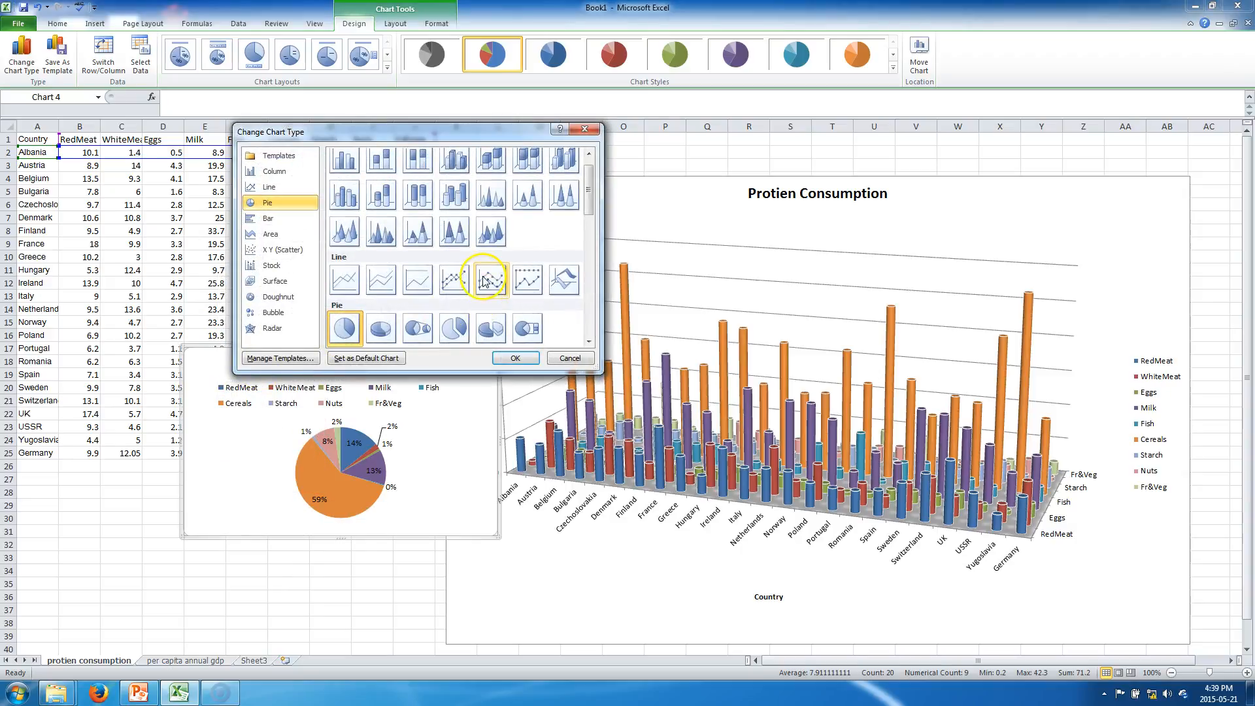
pyautogui.click(589, 340)
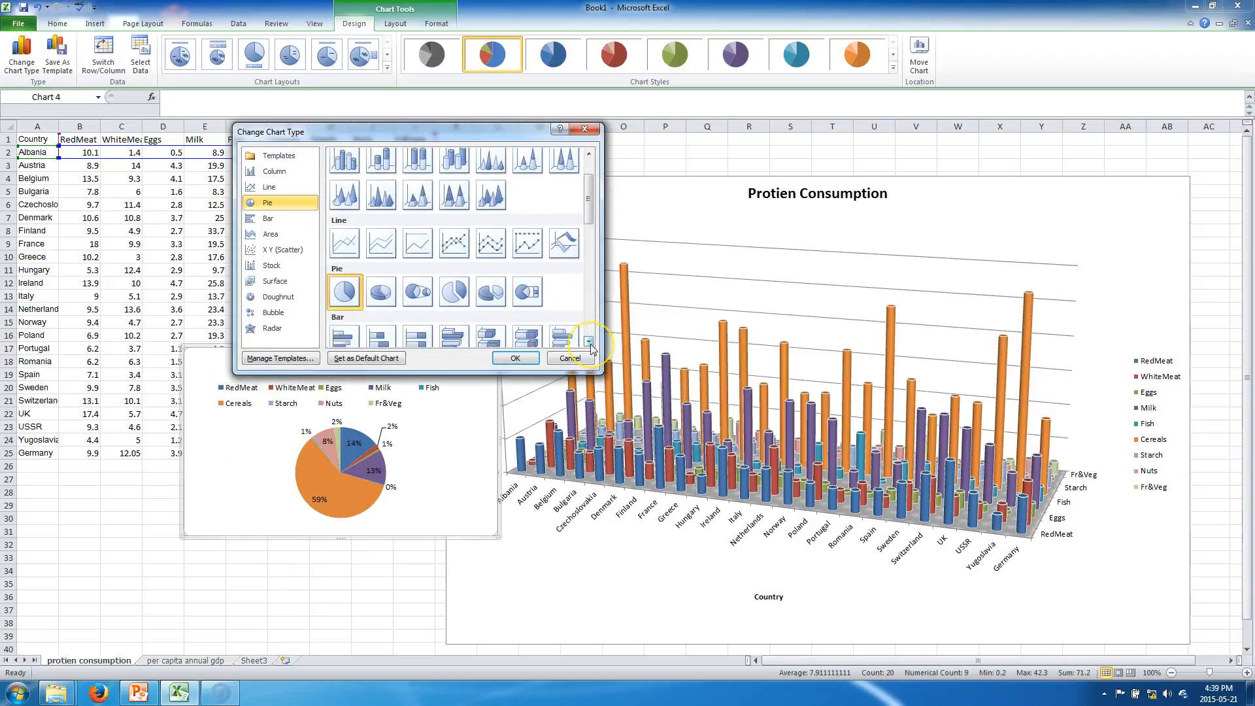
pyautogui.click(589, 341)
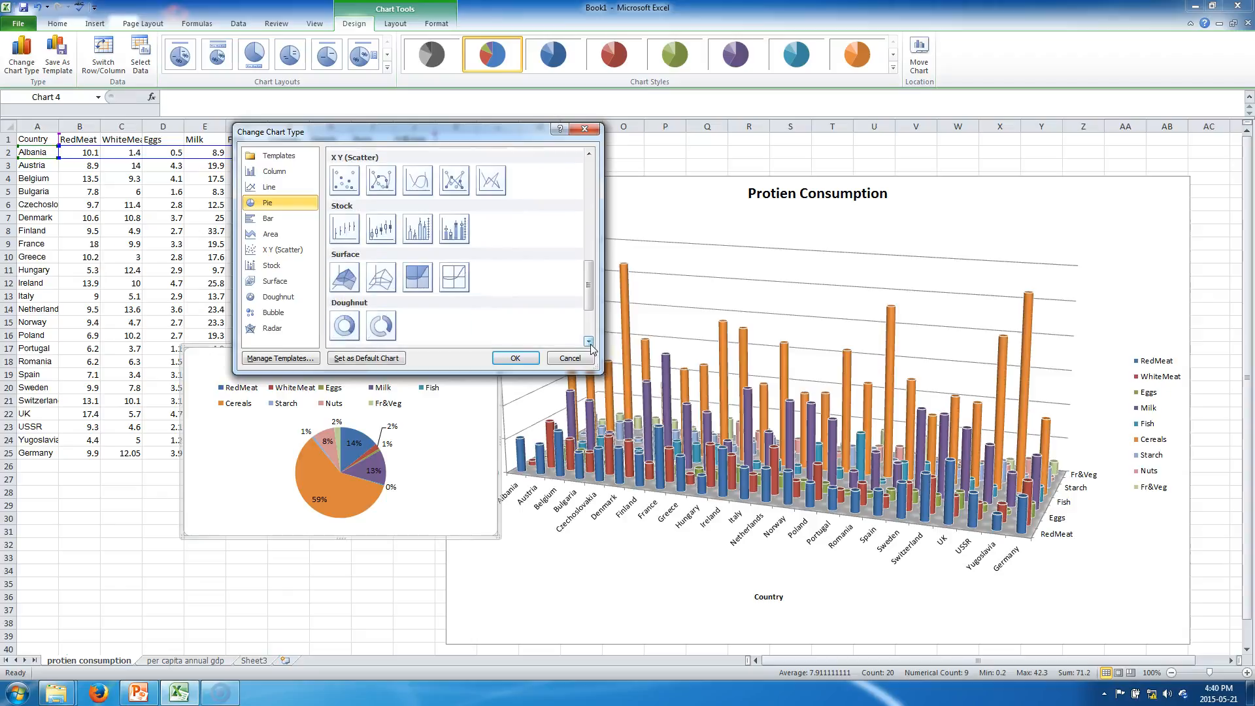
pyautogui.click(334, 262)
pyautogui.click(334, 261)
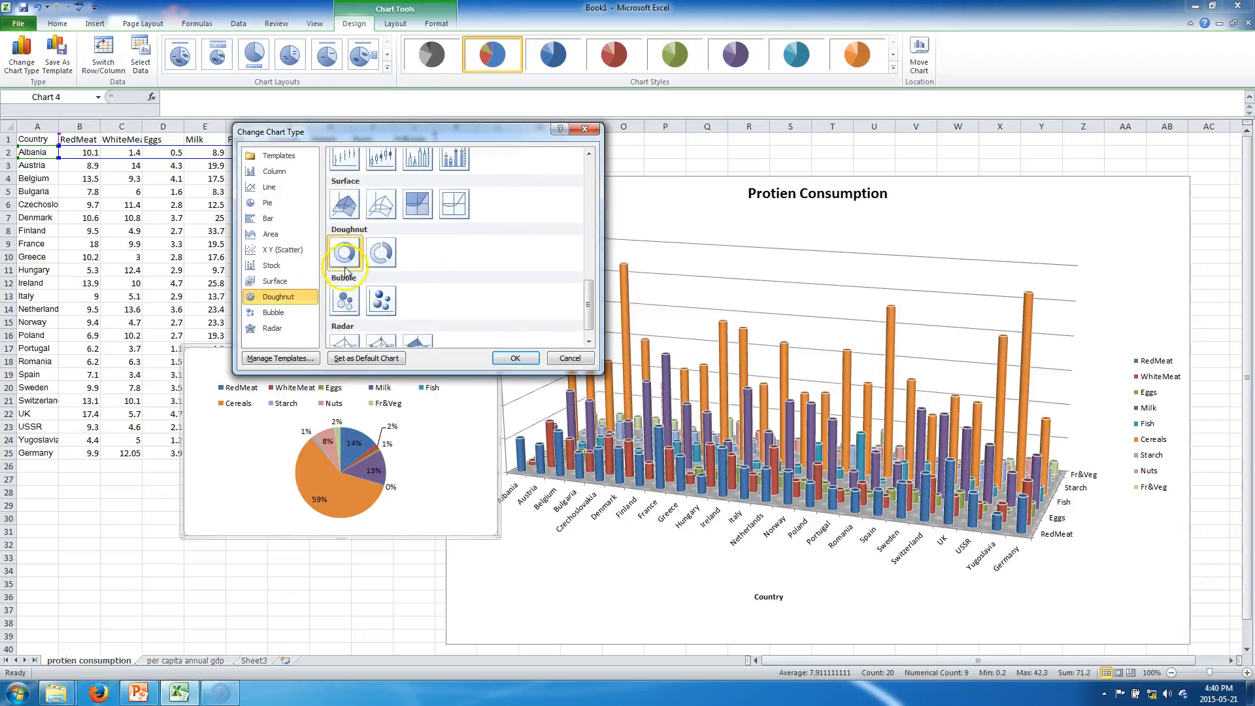
pyautogui.click(523, 355)
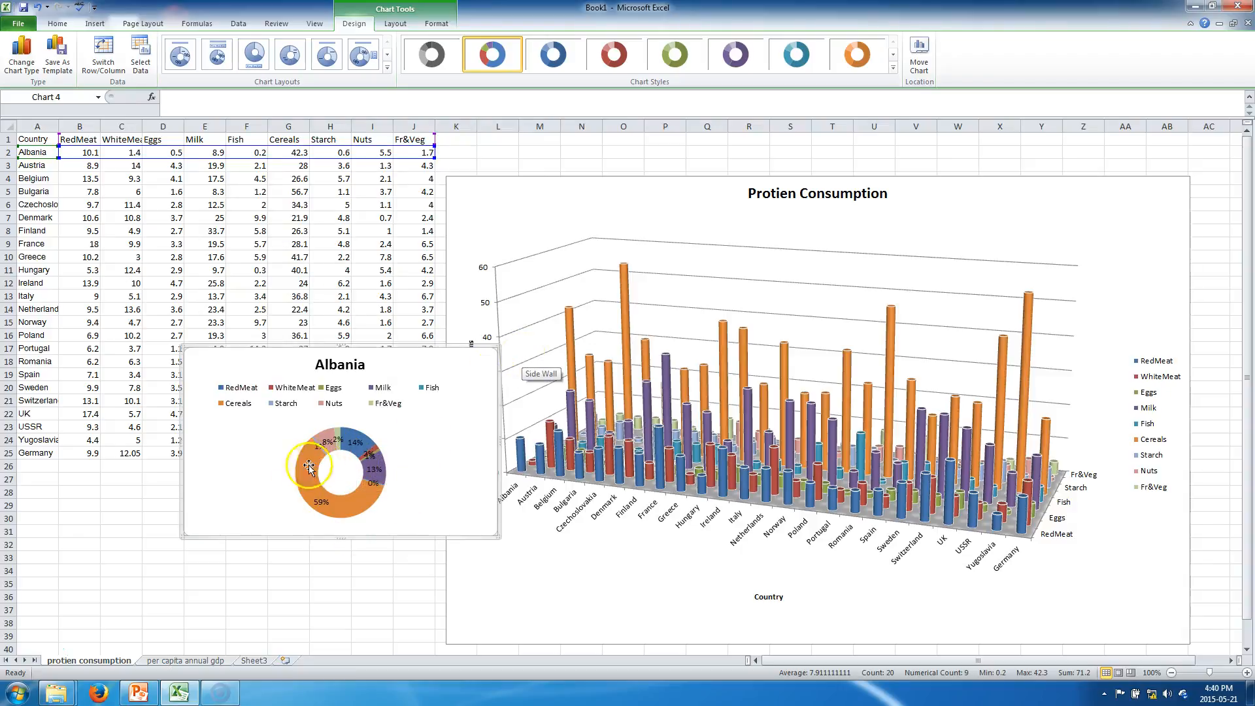
# Step: Change the Albania doughnut chart's type to Radar with Markers and inspect its data points
pyautogui.rightClick(208, 439)
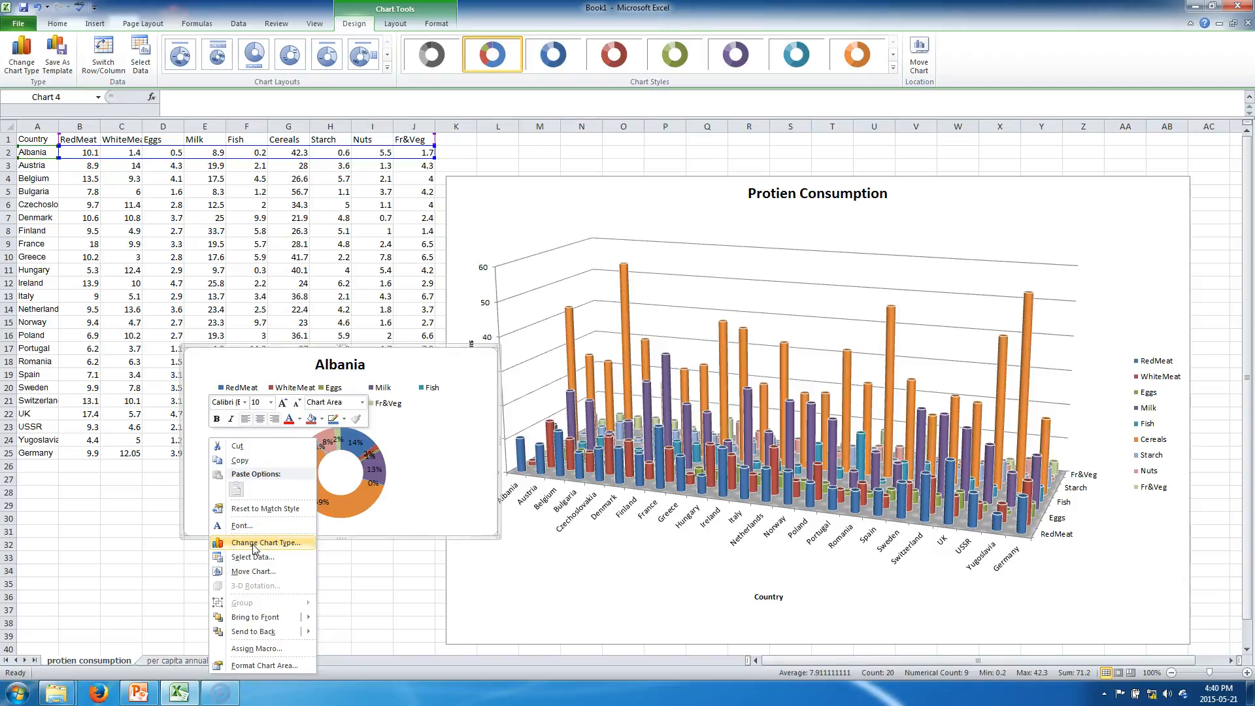
pyautogui.click(253, 544)
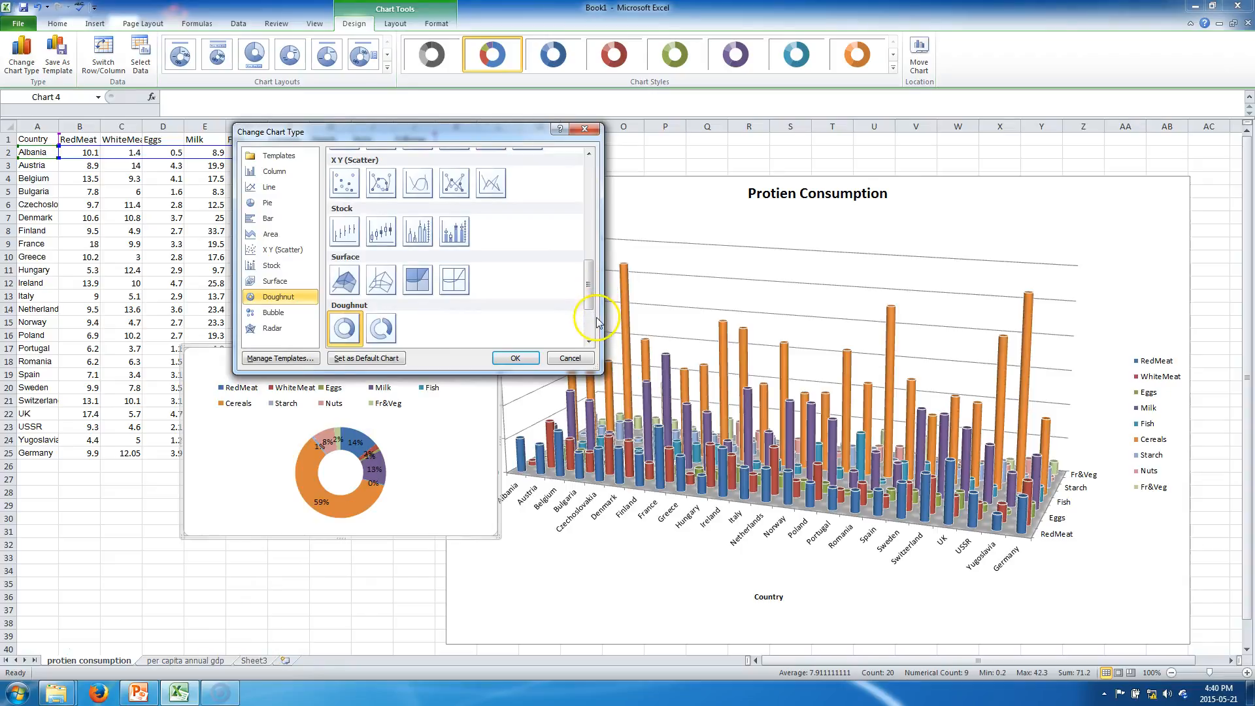
pyautogui.scroll(-3, 592, 315)
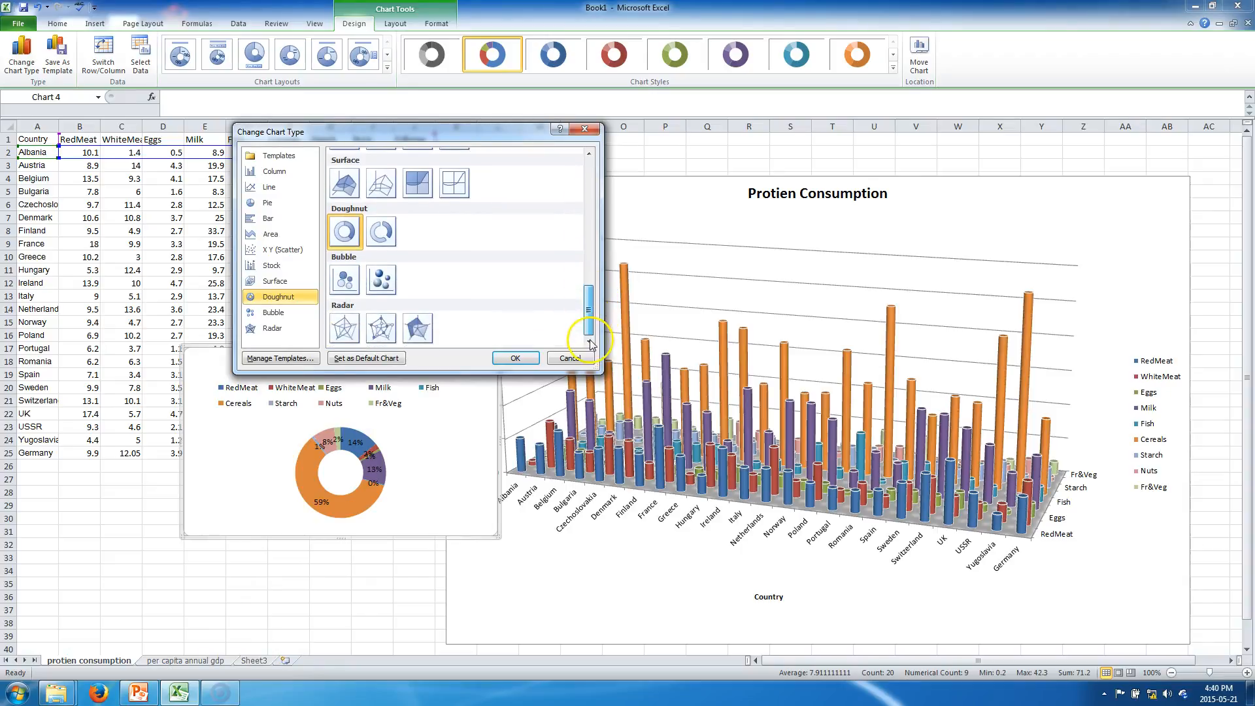
pyautogui.click(380, 329)
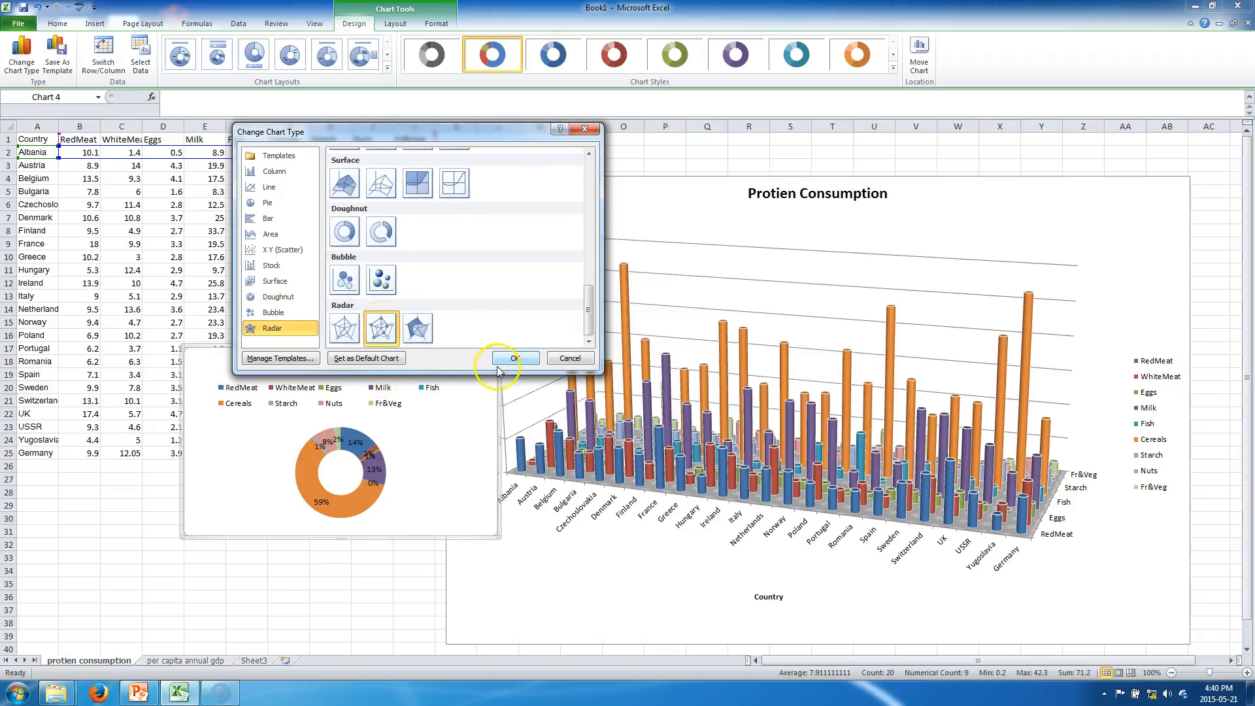
pyautogui.click(511, 360)
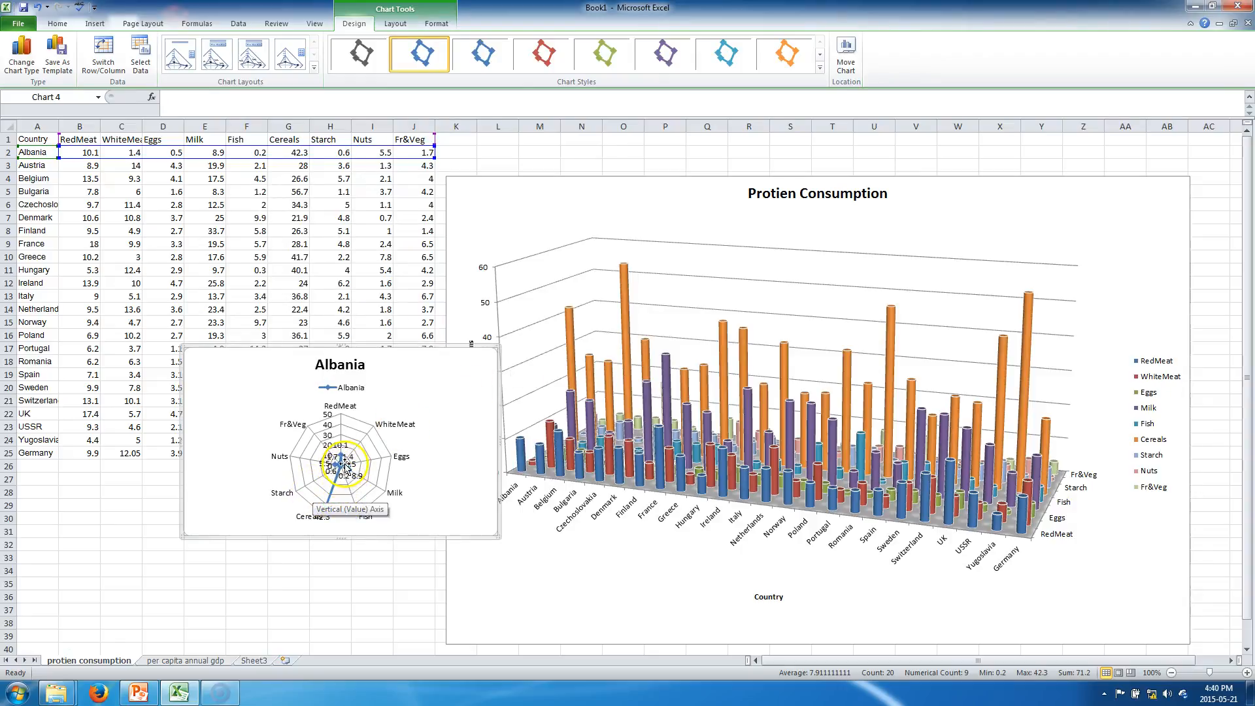
pyautogui.moveTo(342, 468)
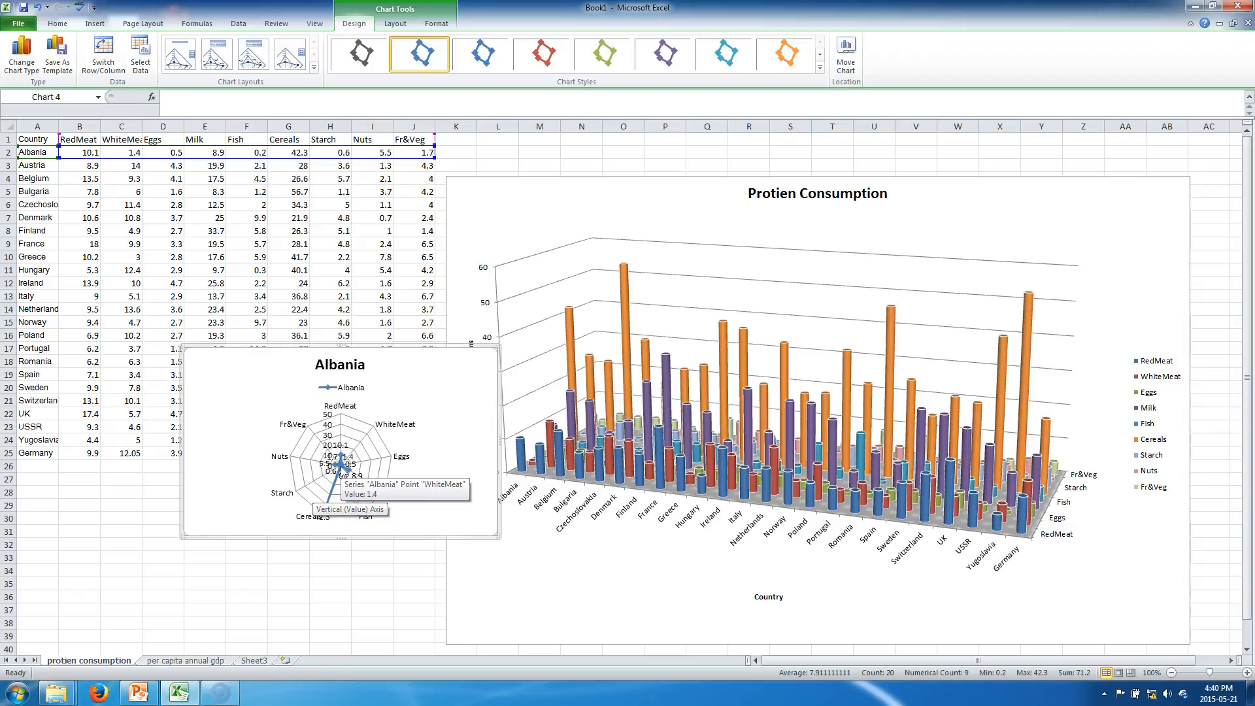
pyautogui.moveTo(334, 490)
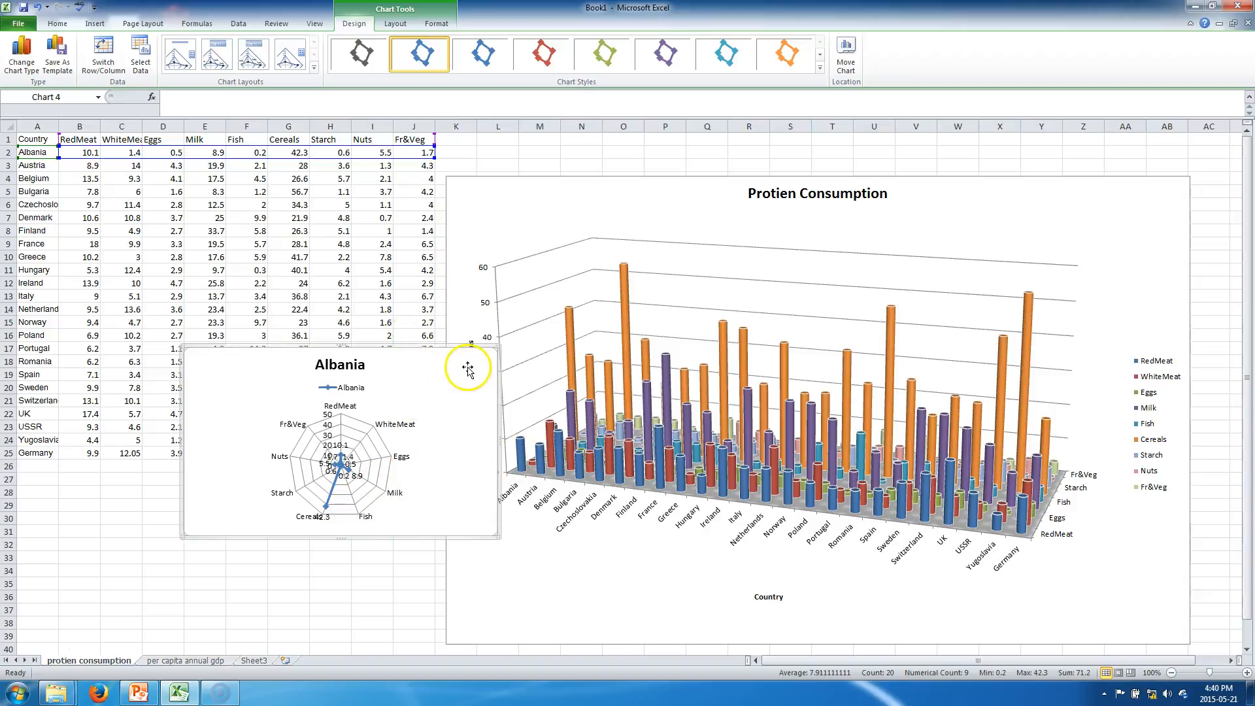
# Step: Move the Albania chart up to start near cell B4 and enlarge it to reach about cell X39
pyautogui.moveTo(467, 362)
pyautogui.moveTo(468, 345); pyautogui.dragTo(348, 170)
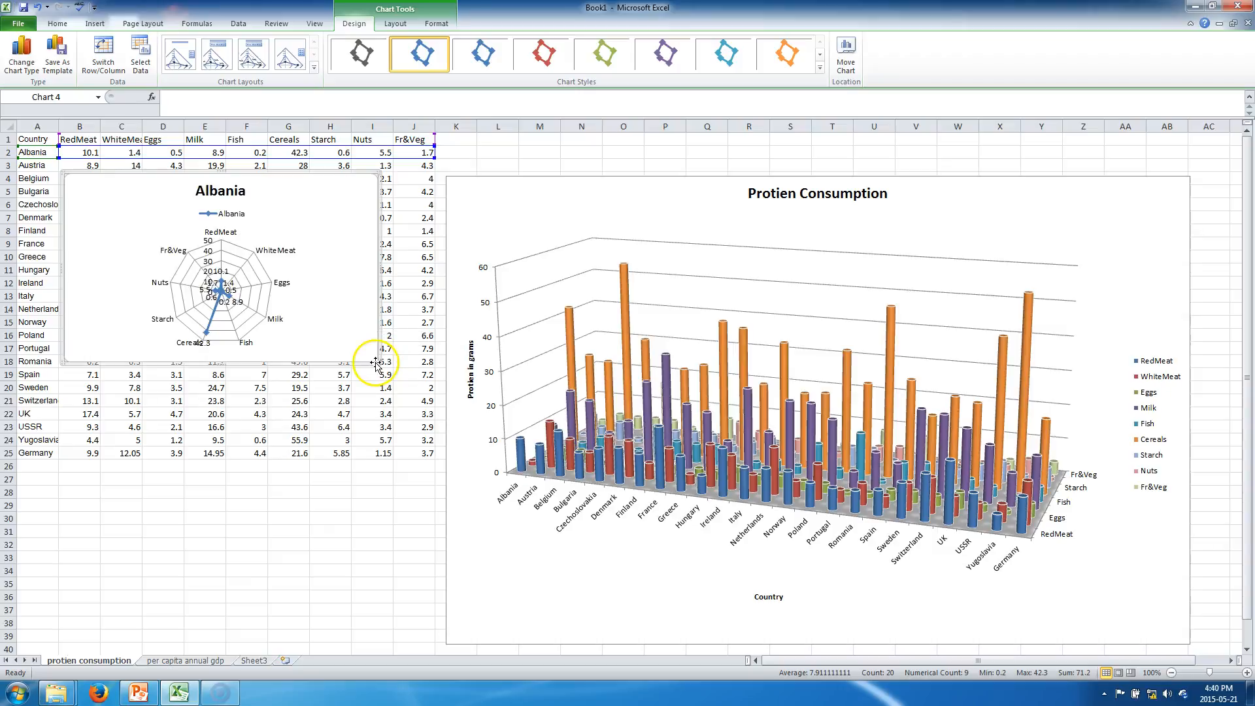
pyautogui.moveTo(383, 364); pyautogui.dragTo(996, 632)
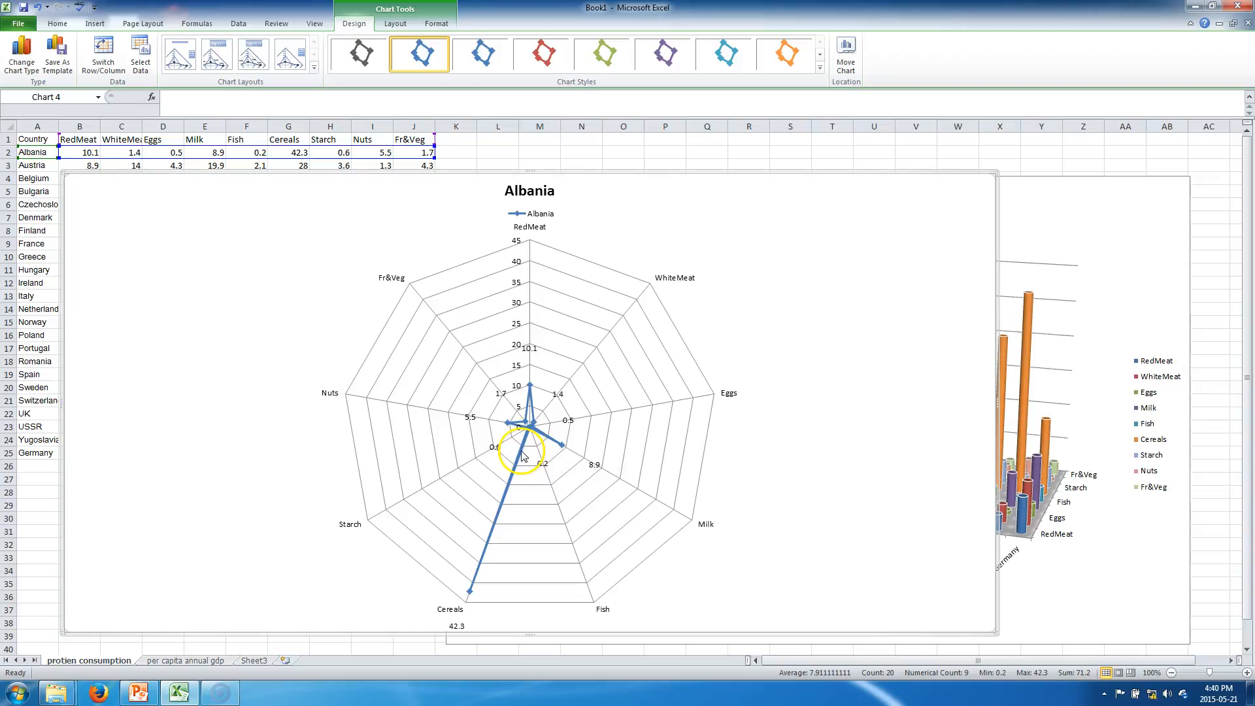
pyautogui.moveTo(525, 423)
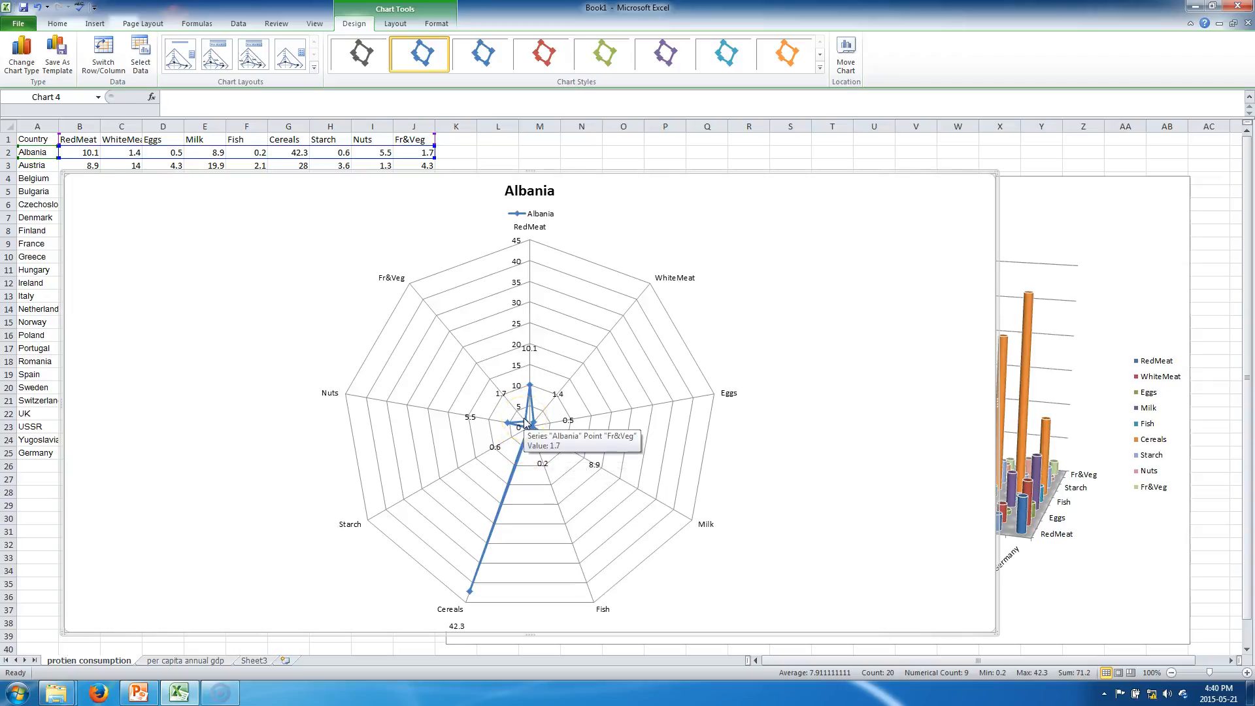
# Step: Change the Albania radar chart's type to a 100% Stacked Horizontal Cone bar chart
pyautogui.rightClick(104, 234)
pyautogui.click(148, 334)
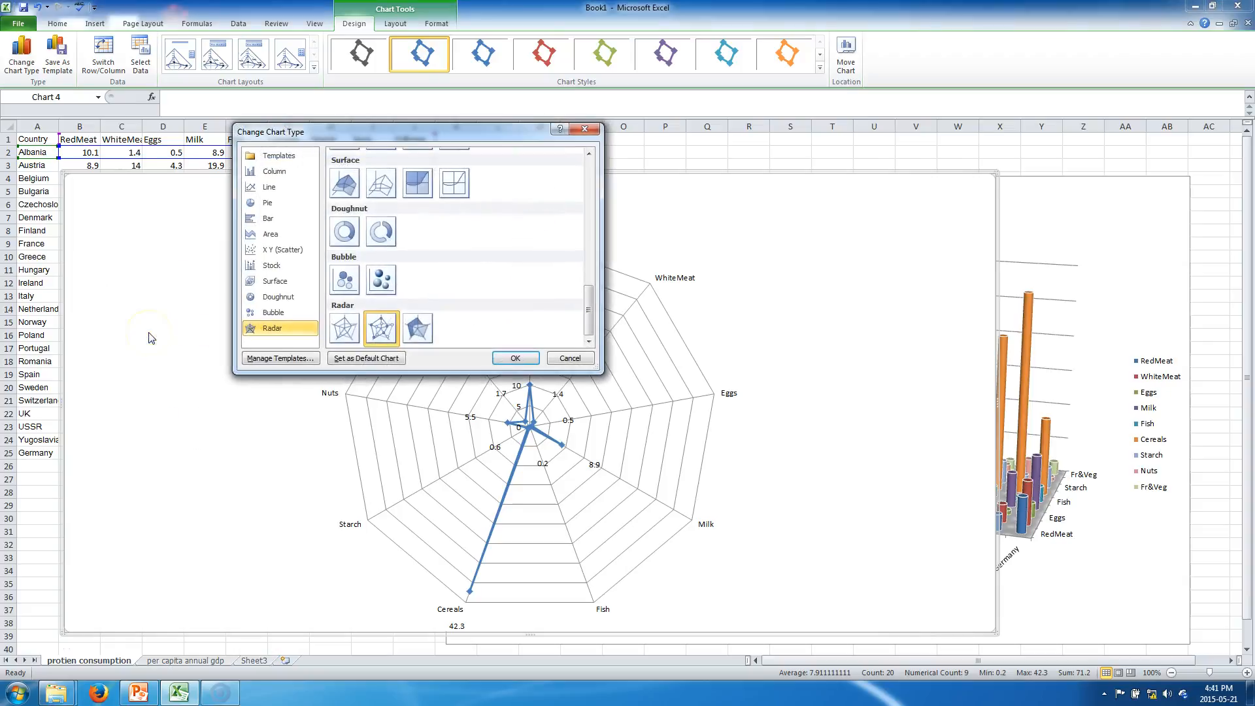
pyautogui.moveTo(592, 319); pyautogui.dragTo(591, 228)
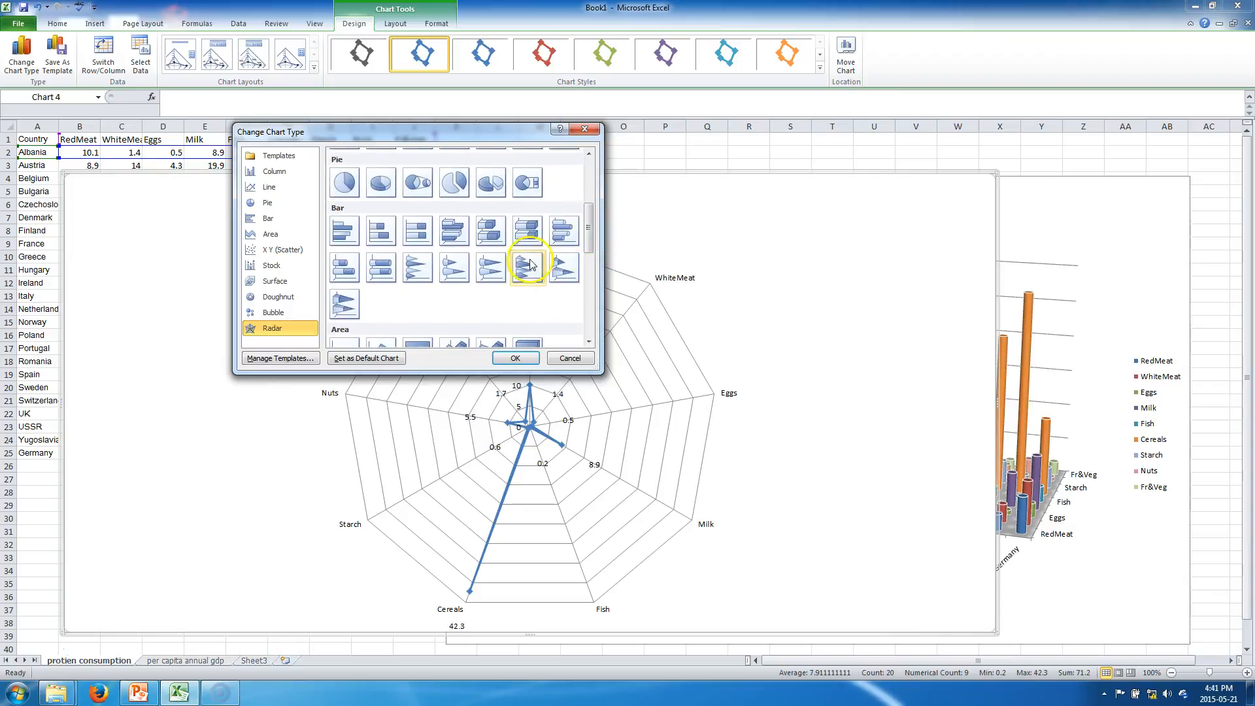
pyautogui.click(490, 265)
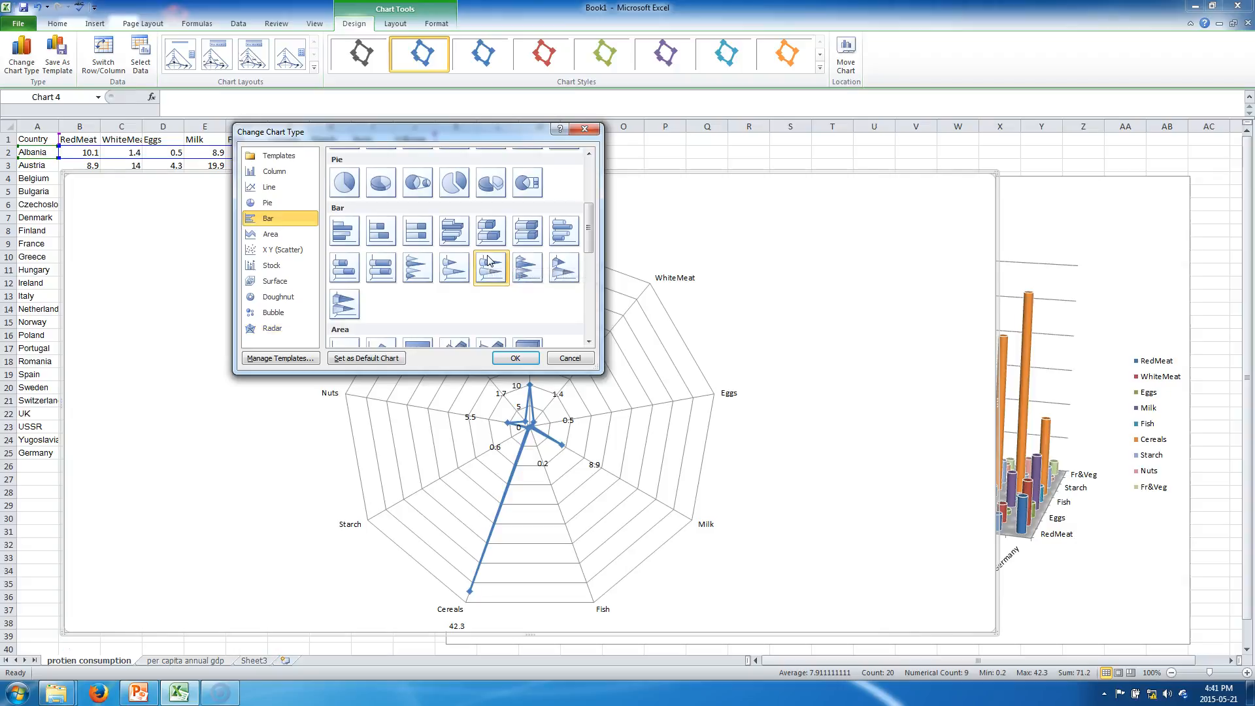
pyautogui.click(519, 358)
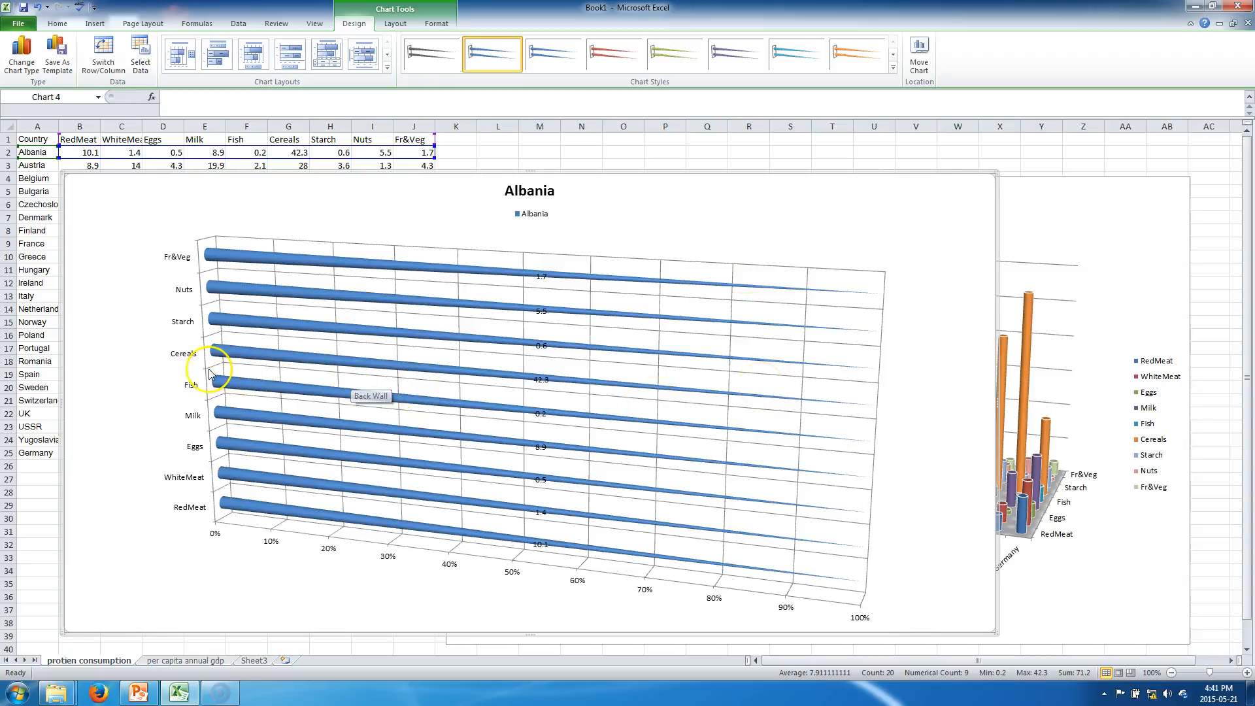
# Step: Change the Albania cone chart's type to a 2-D Clustered Bar
pyautogui.rightClick(77, 353)
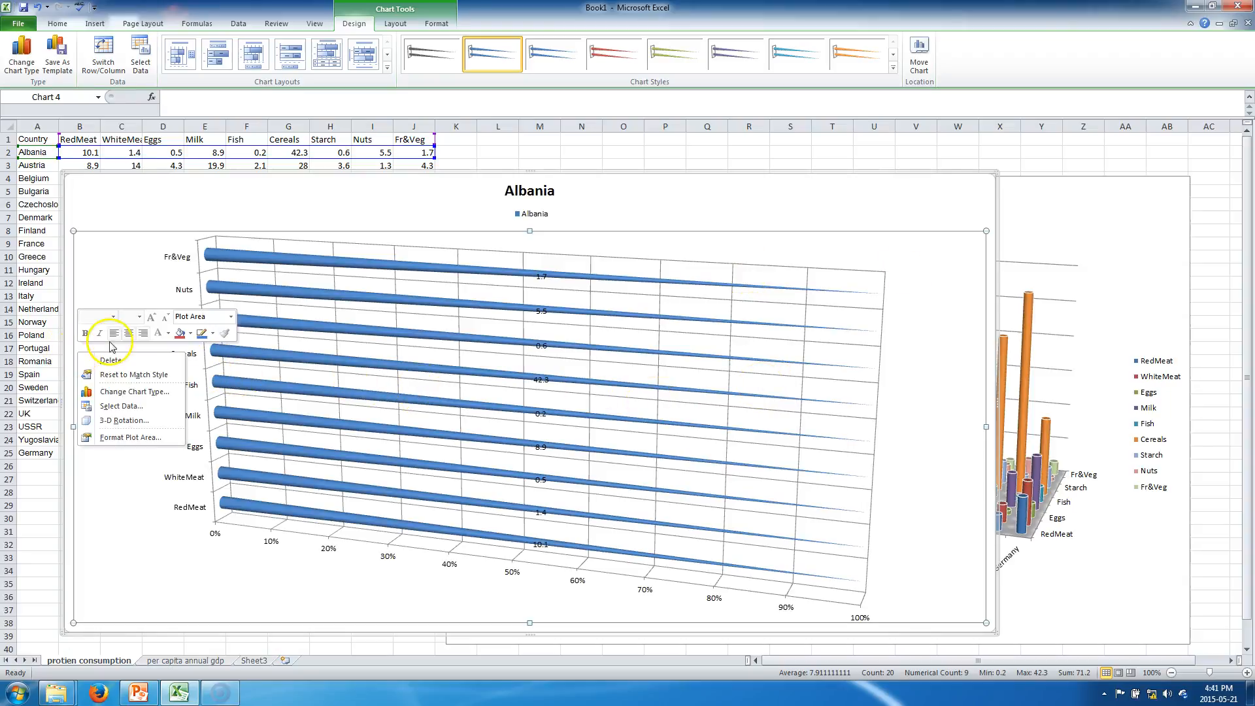
pyautogui.click(128, 391)
pyautogui.click(344, 292)
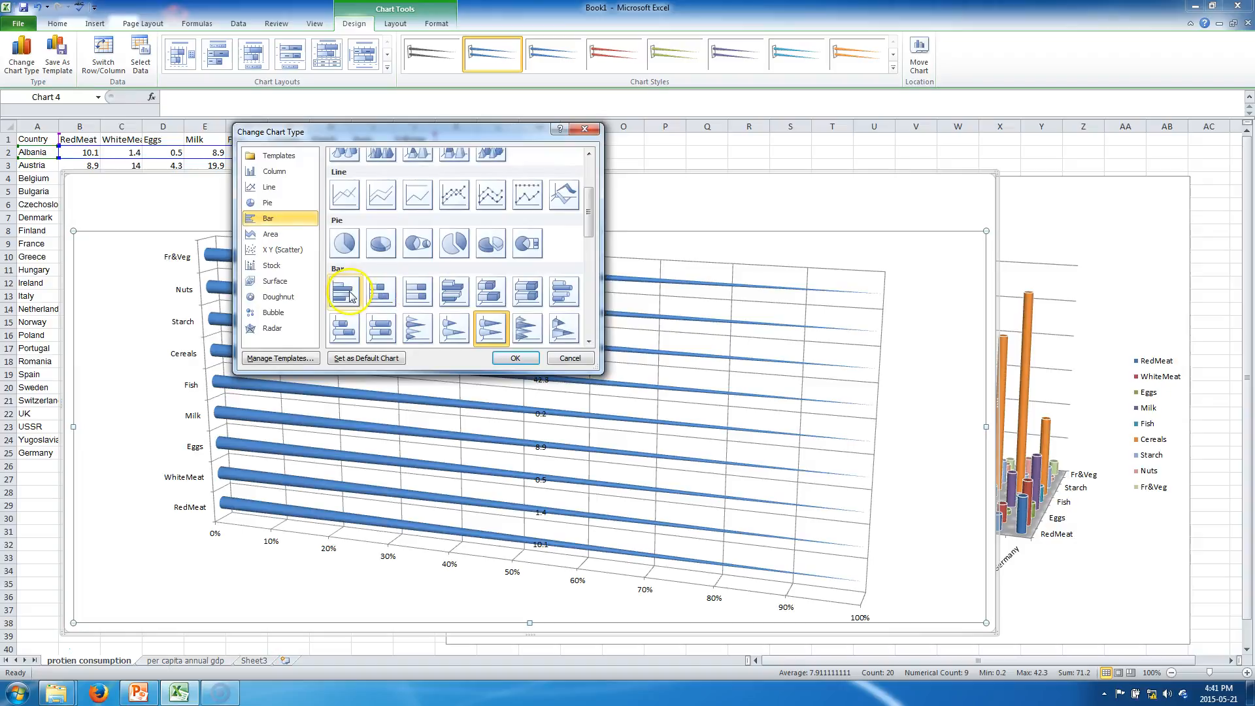
pyautogui.click(515, 358)
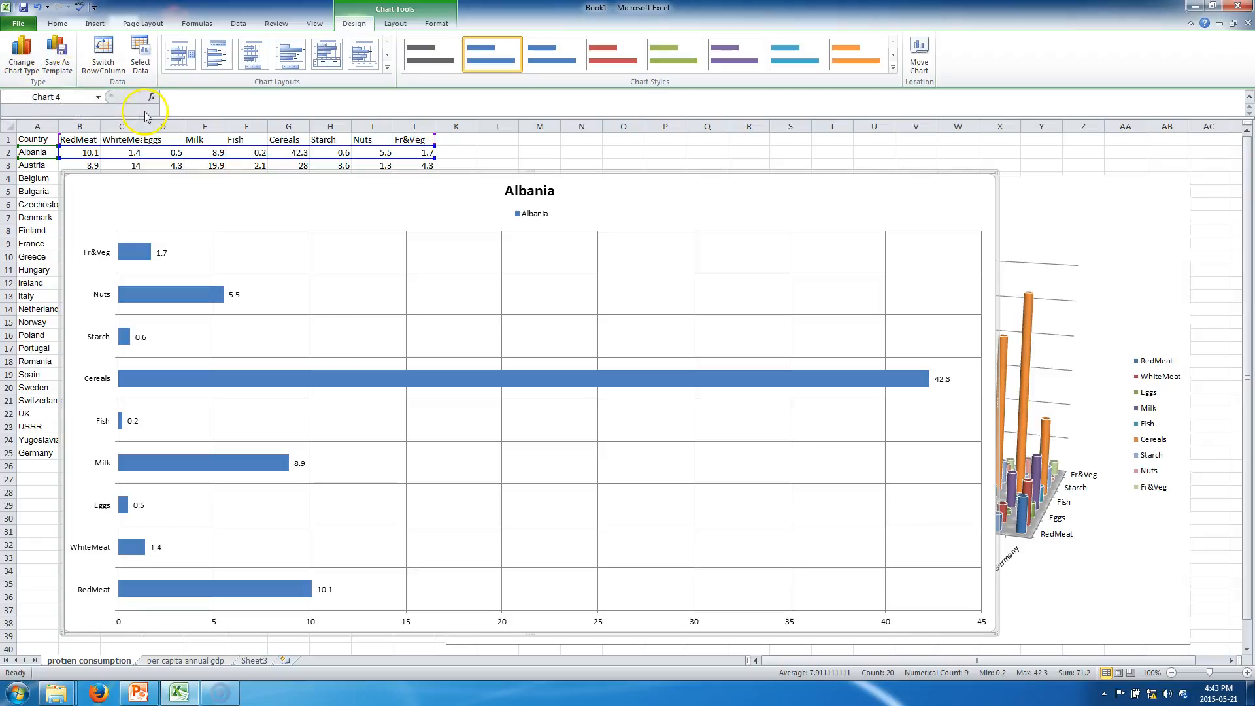
# Step: Change the Albania bar chart's type to a 3-D Line
pyautogui.click(34, 56)
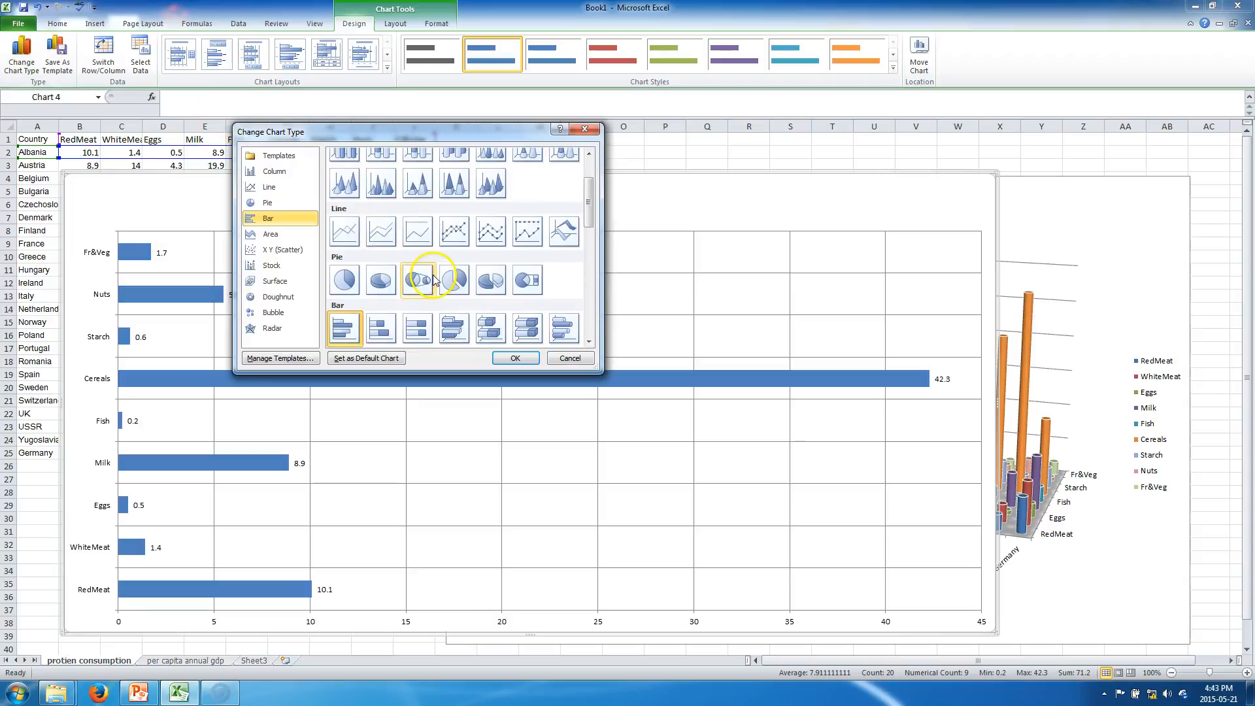
pyautogui.click(564, 230)
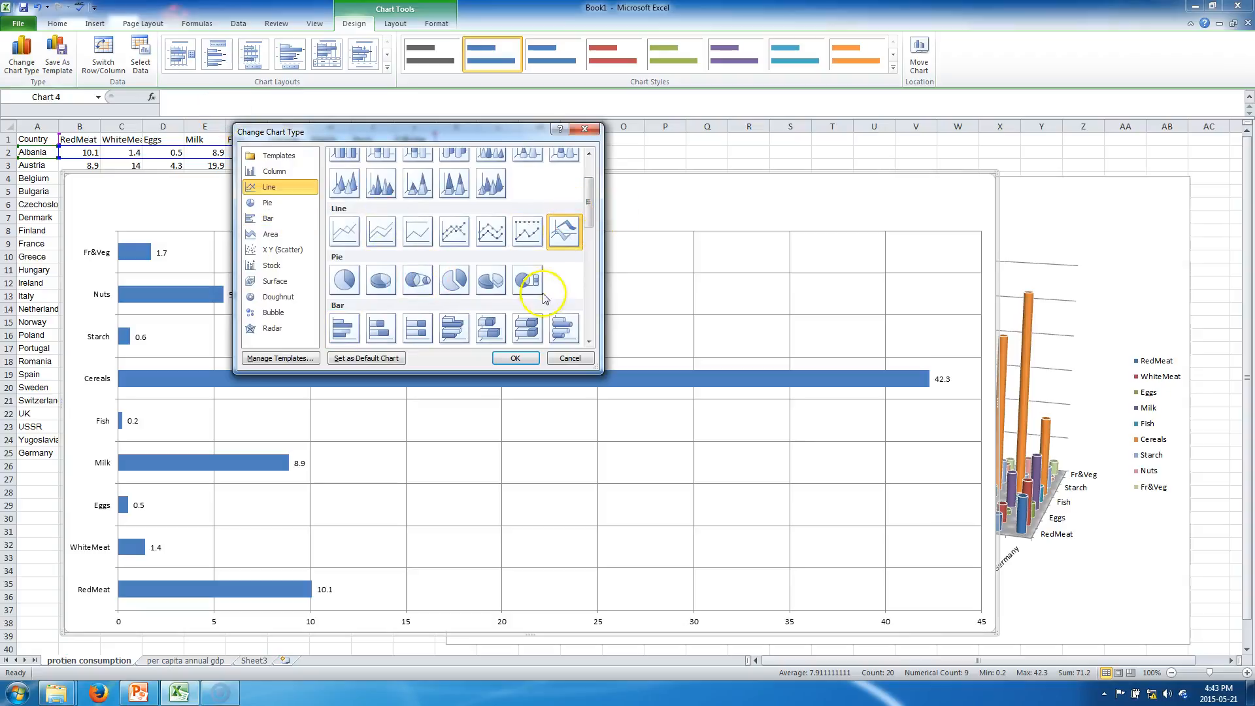
pyautogui.click(523, 358)
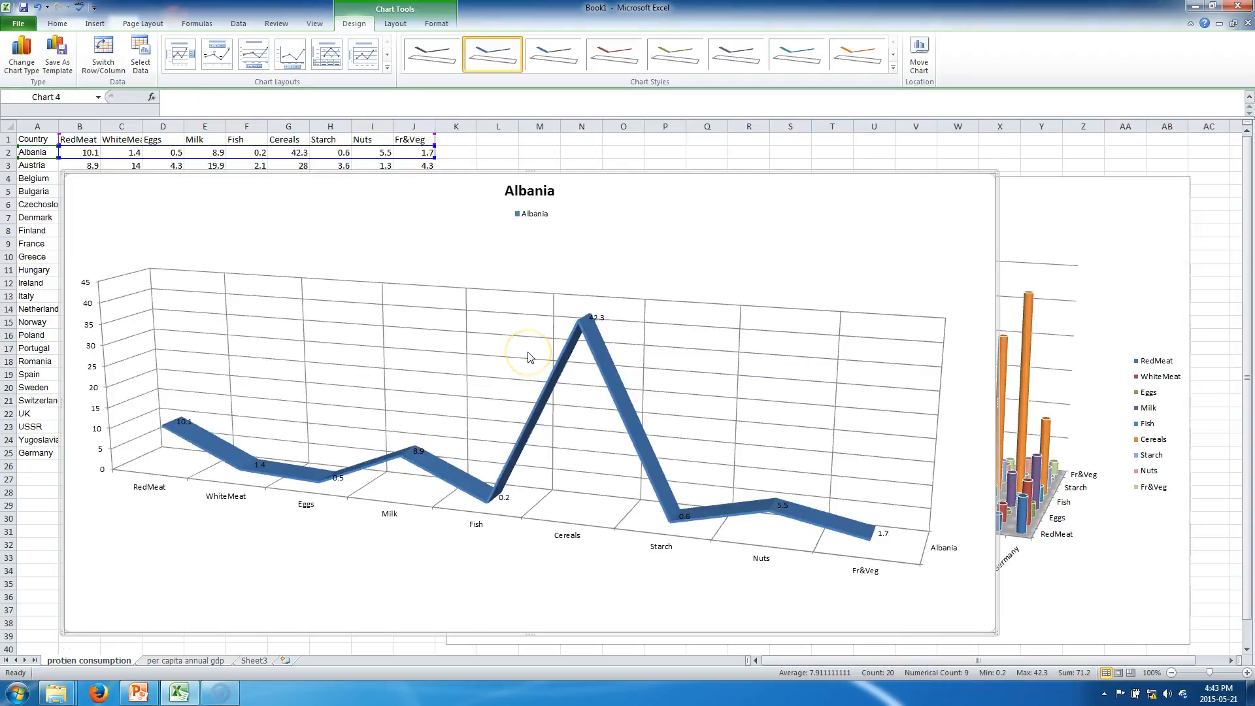